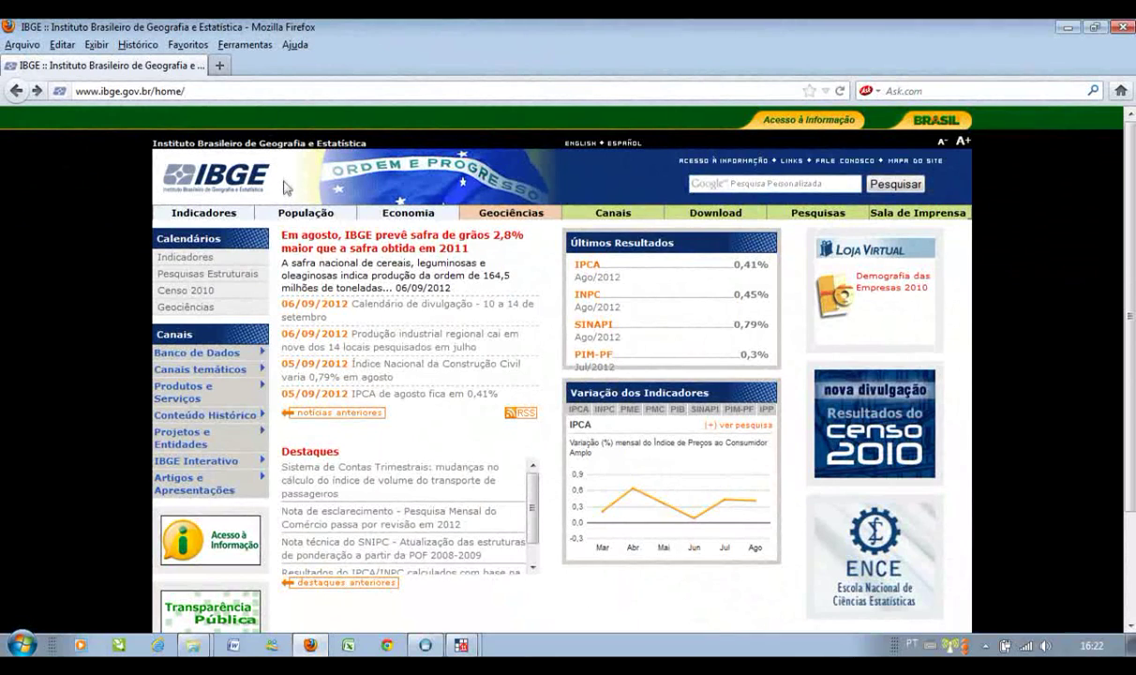
Open the Pesquisa Nacional por Amostra de Domicílios survey on the IBGE site and go to its Microdados (em formato zip) page
mouse_move(294, 217)
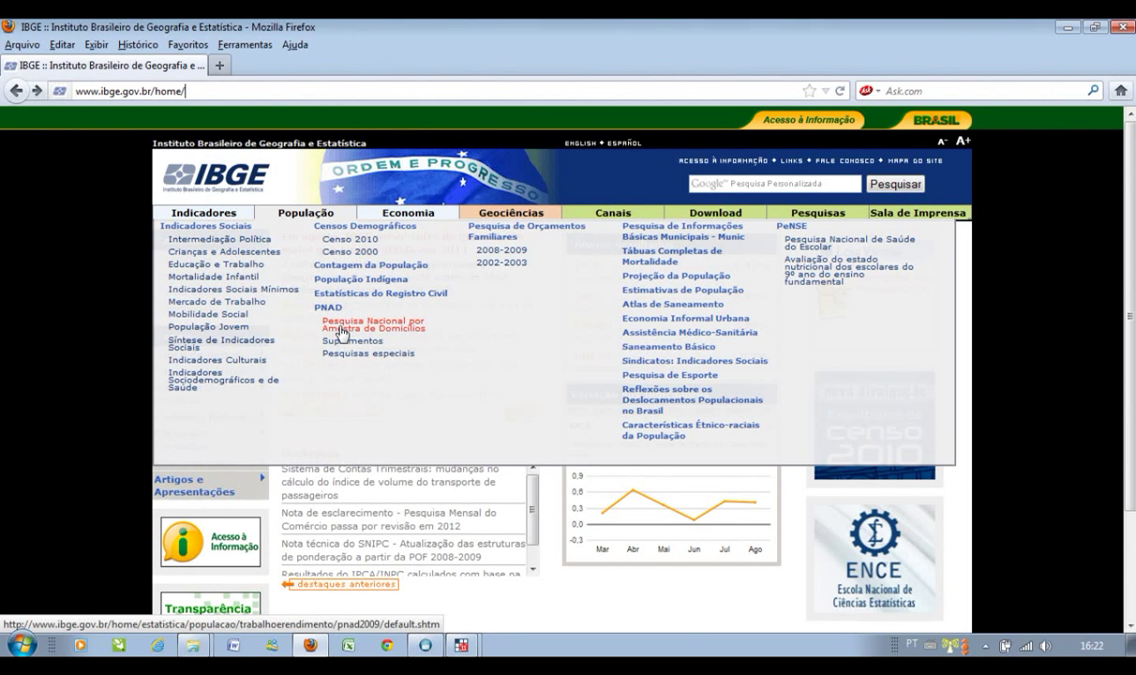
click(341, 330)
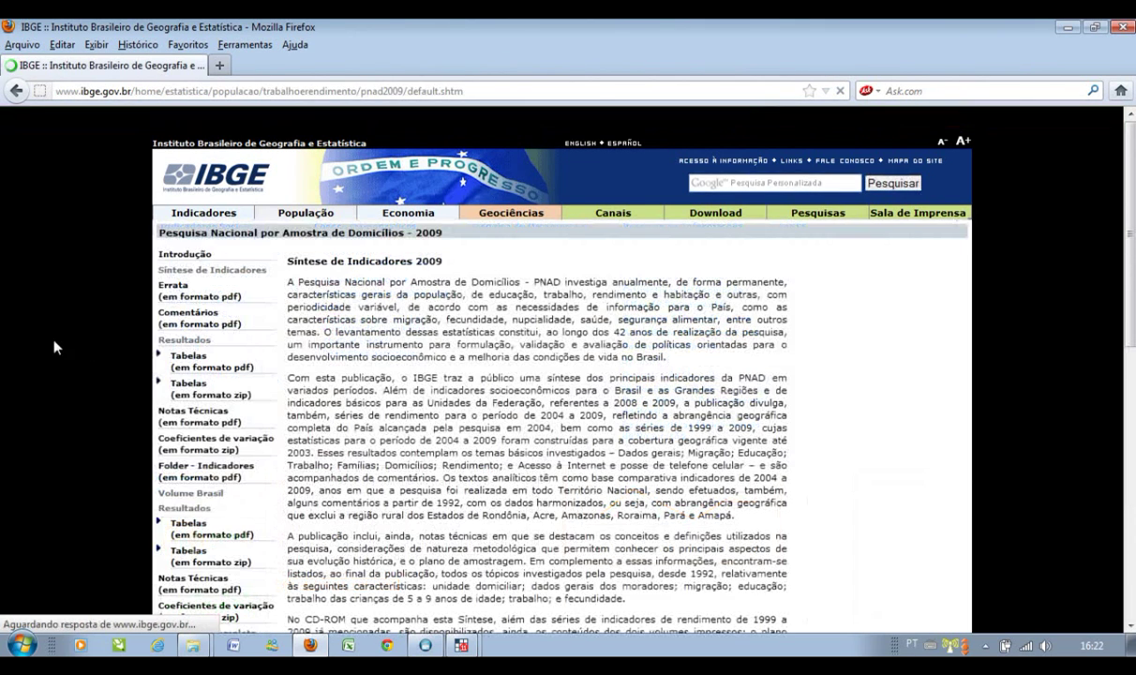
scroll(59, 324, down, 3)
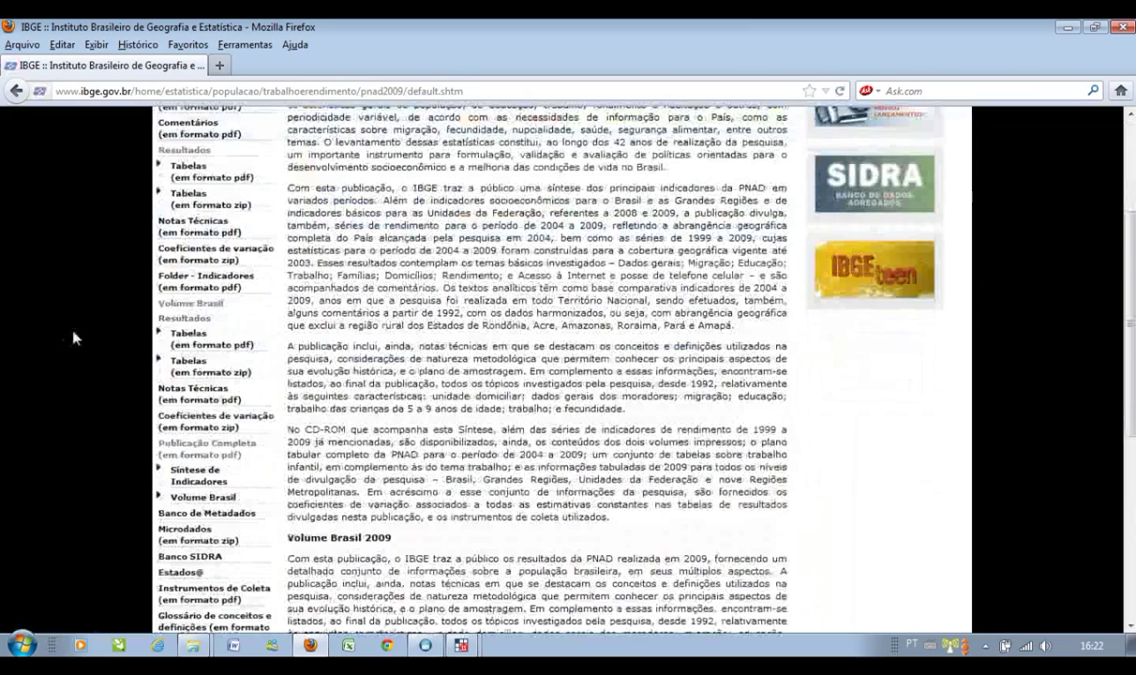
scroll(69, 323, down, 3)
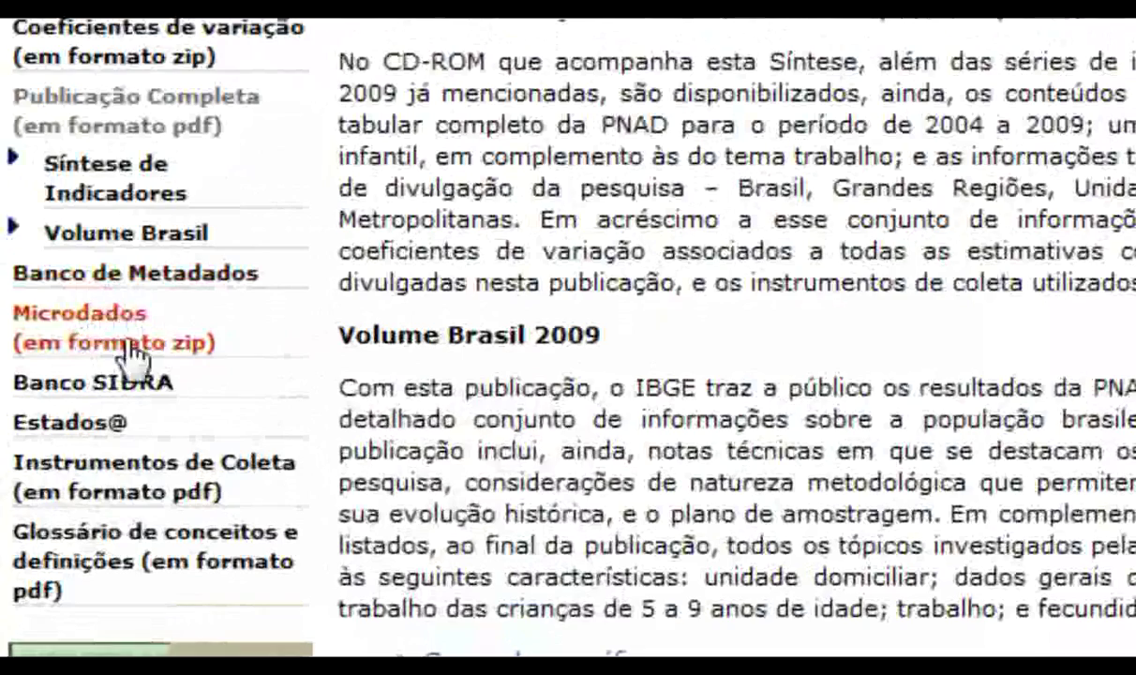
click(96, 323)
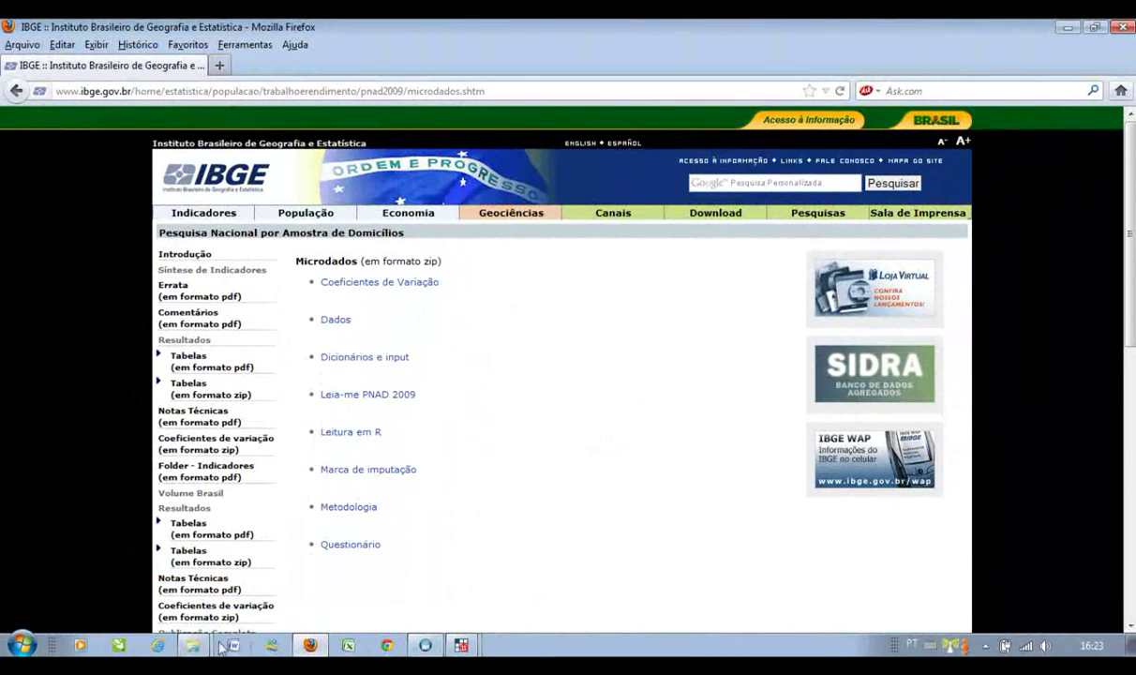
In the Dicionários e input folder, select the 2008 variable dictionaries and switch to the Dicionário de variáveis de domicílios workbook in Excel
mouse_move(194, 645)
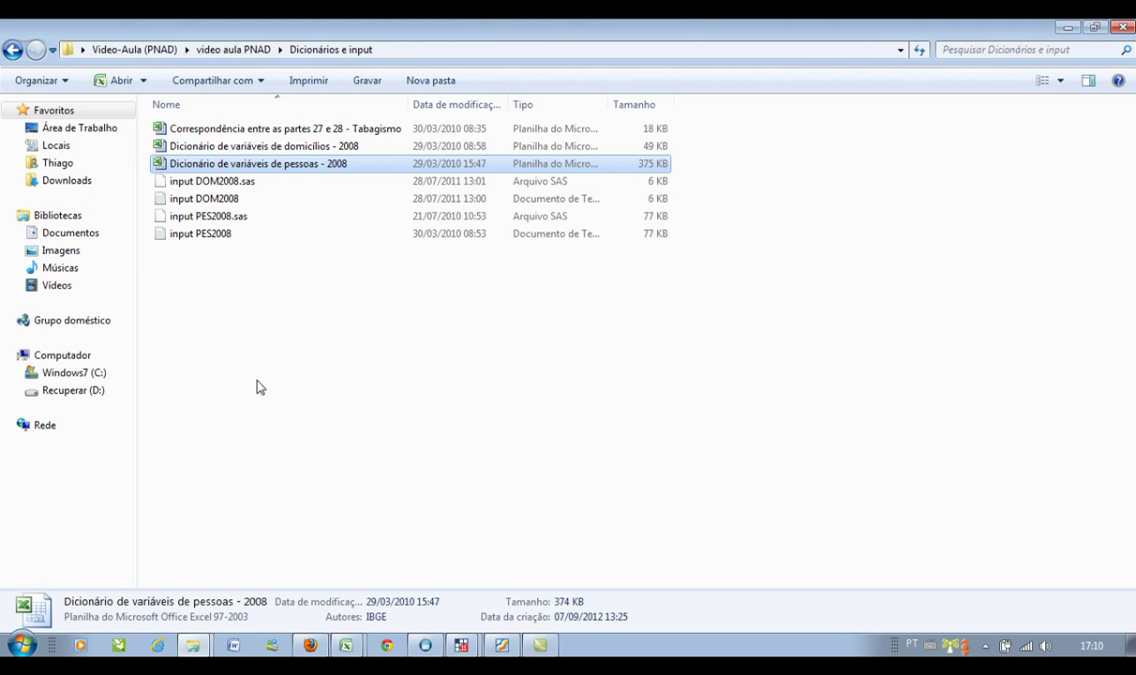
click(277, 150)
click(315, 163)
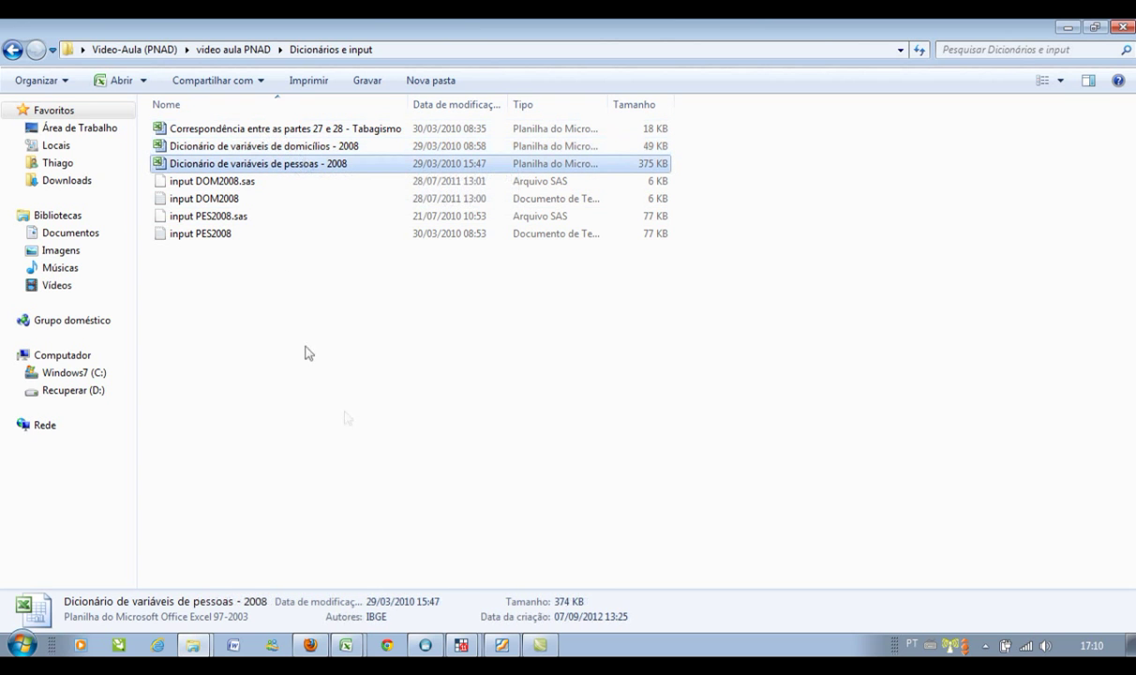
mouse_move(346, 645)
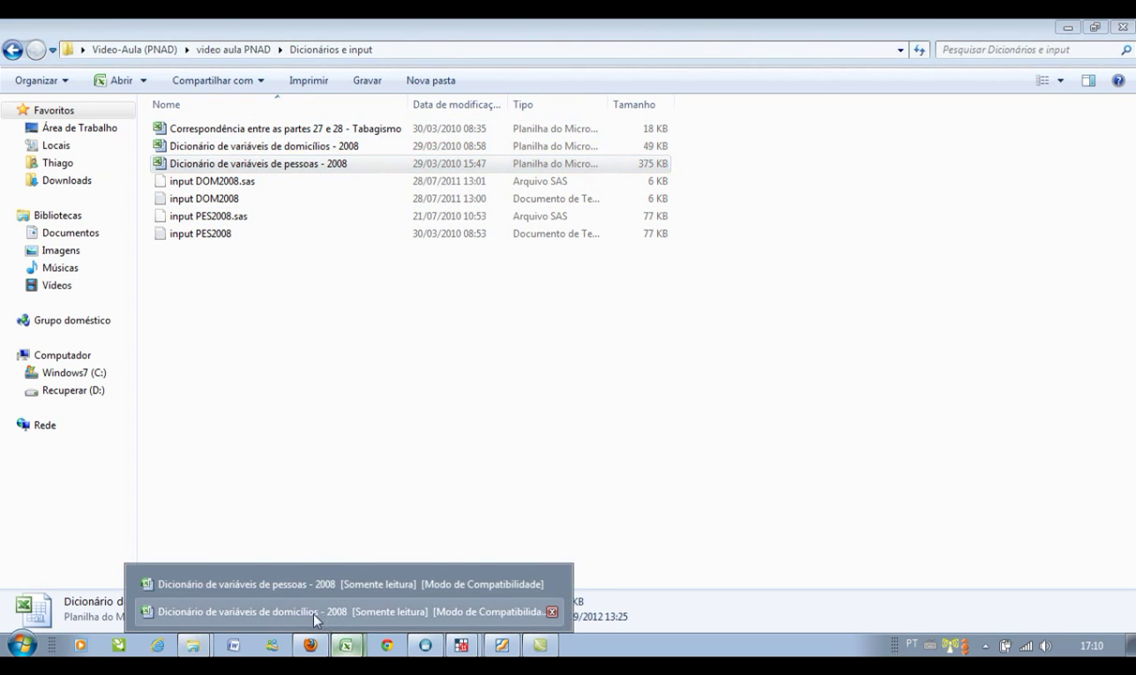
click(319, 607)
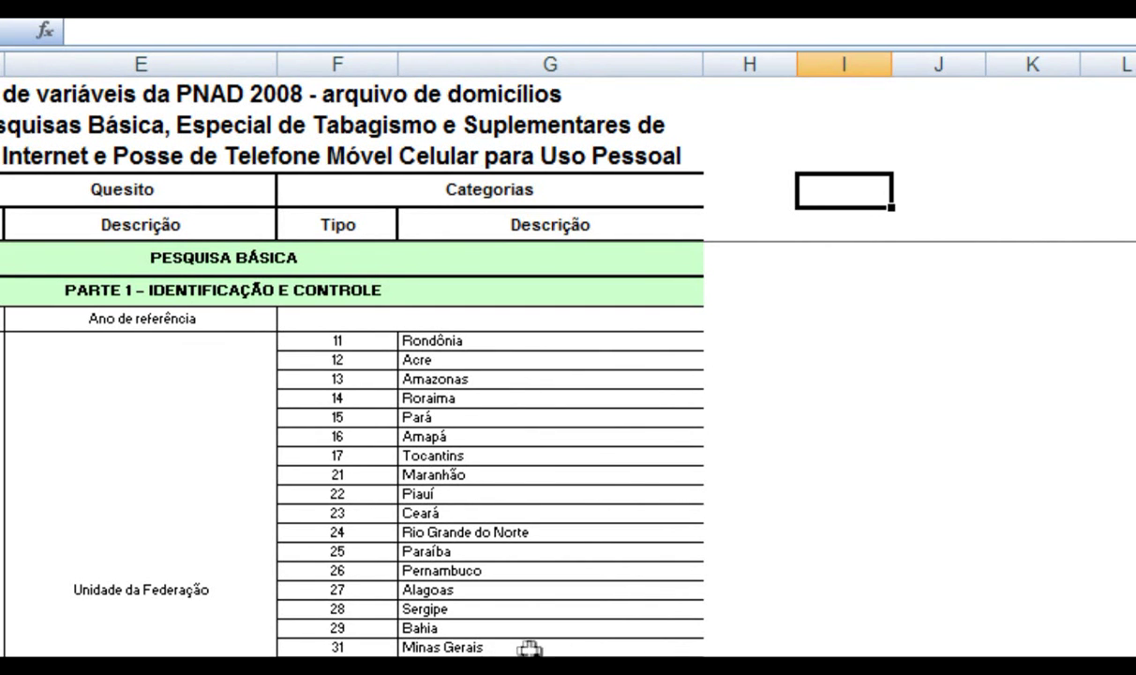
Examine the household dictionary's starting positions, sizes, variable codes and categories, from Parte 1 identification through the Parte 2 housing-unit characteristics
scroll(273, 611, down, 1)
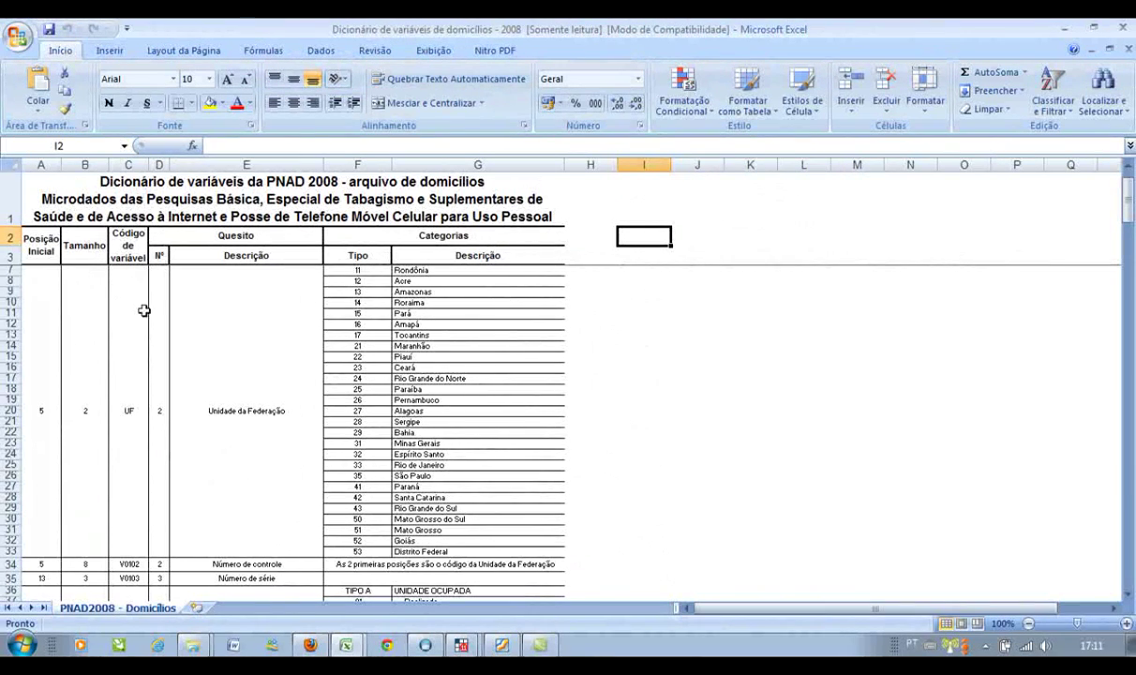
scroll(136, 371, up, 1)
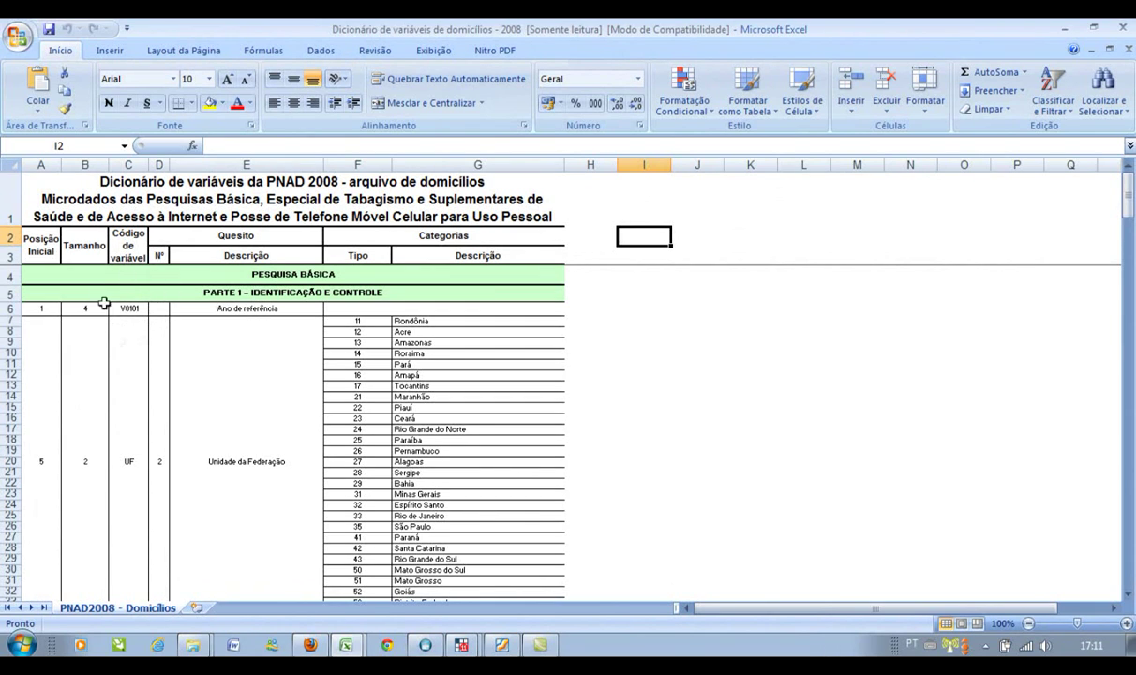
scroll(215, 390, down, 1)
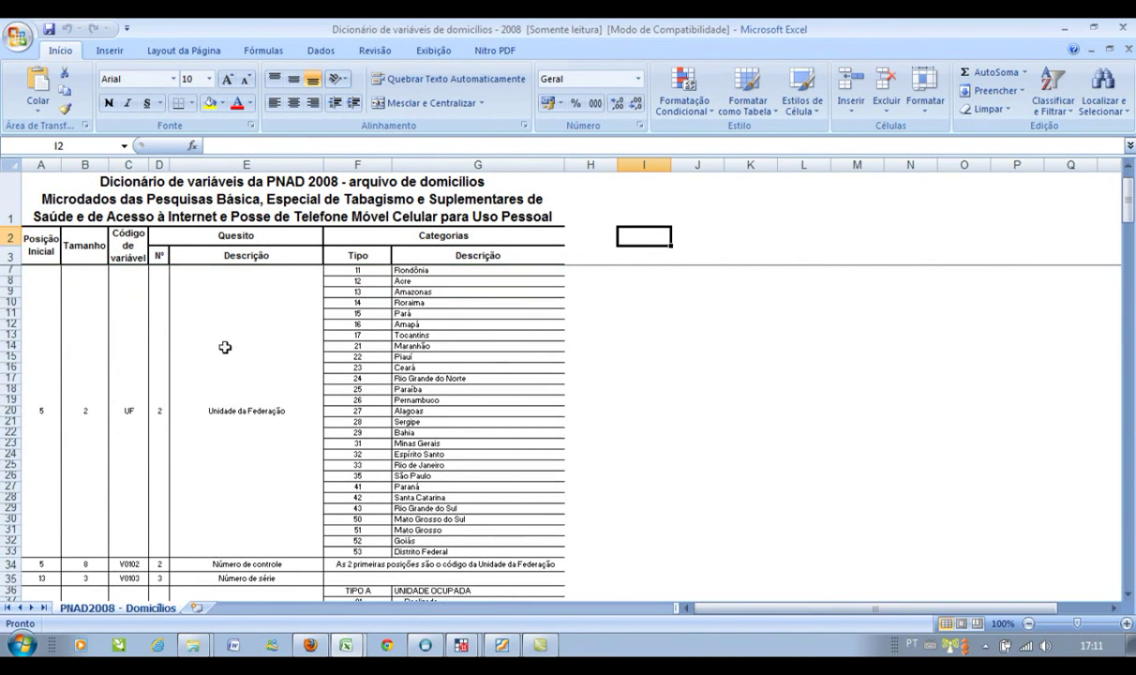
scroll(208, 361, down, 1)
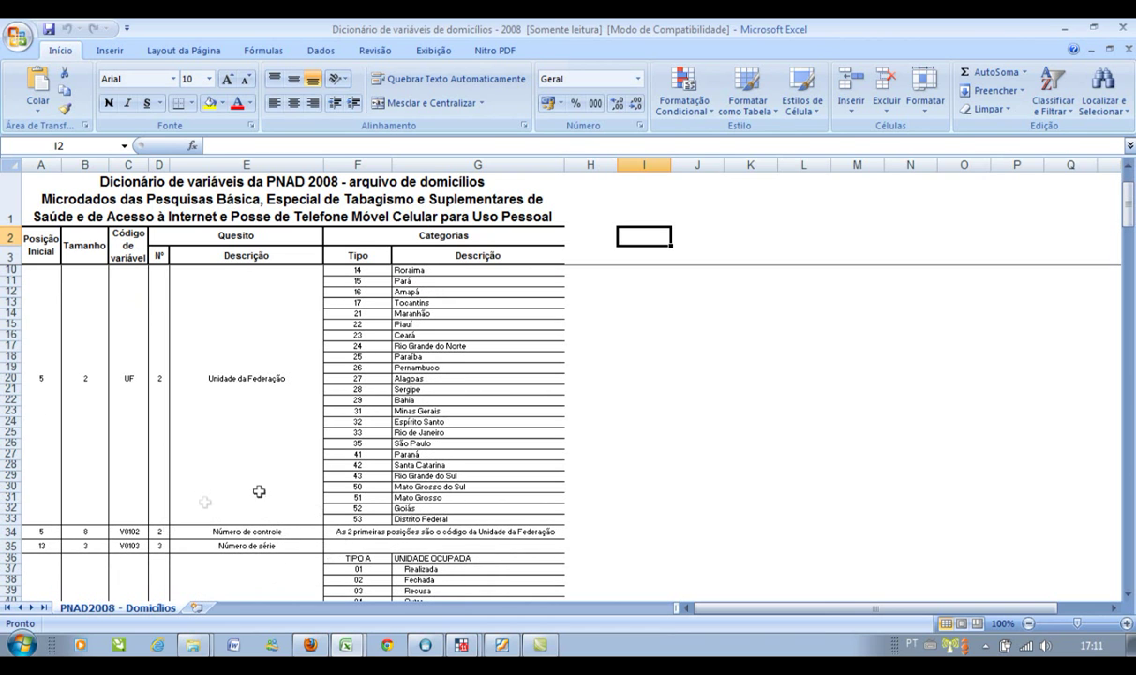
scroll(251, 561, down, 1)
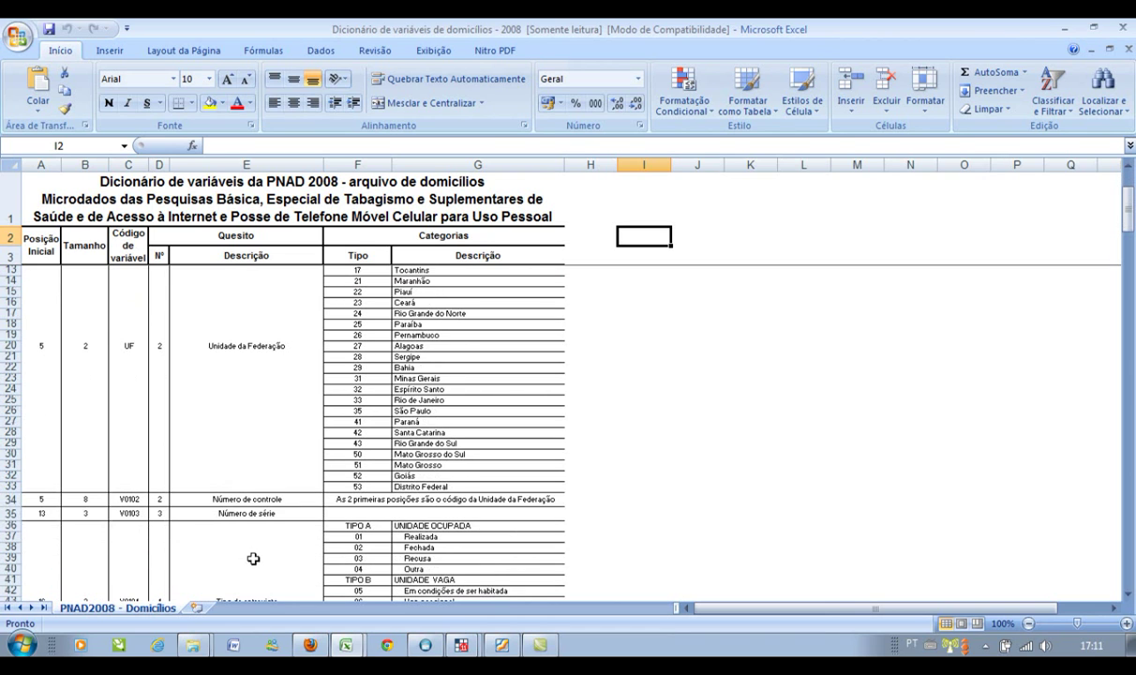
scroll(254, 552, down, 2)
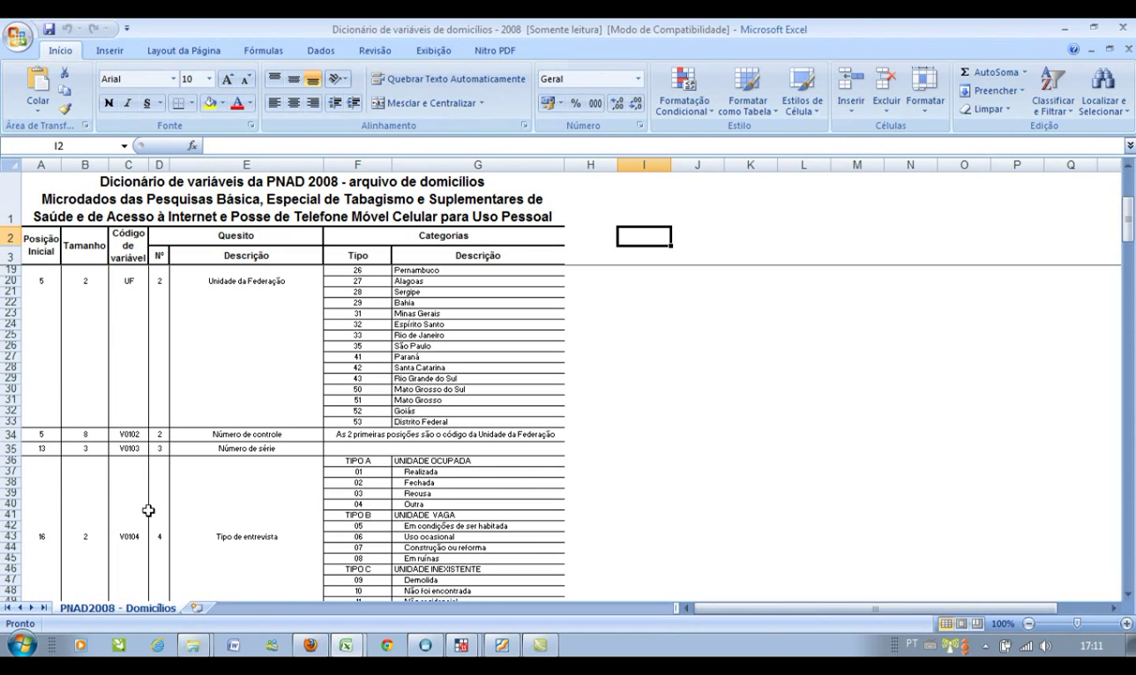
scroll(217, 501, down, 4)
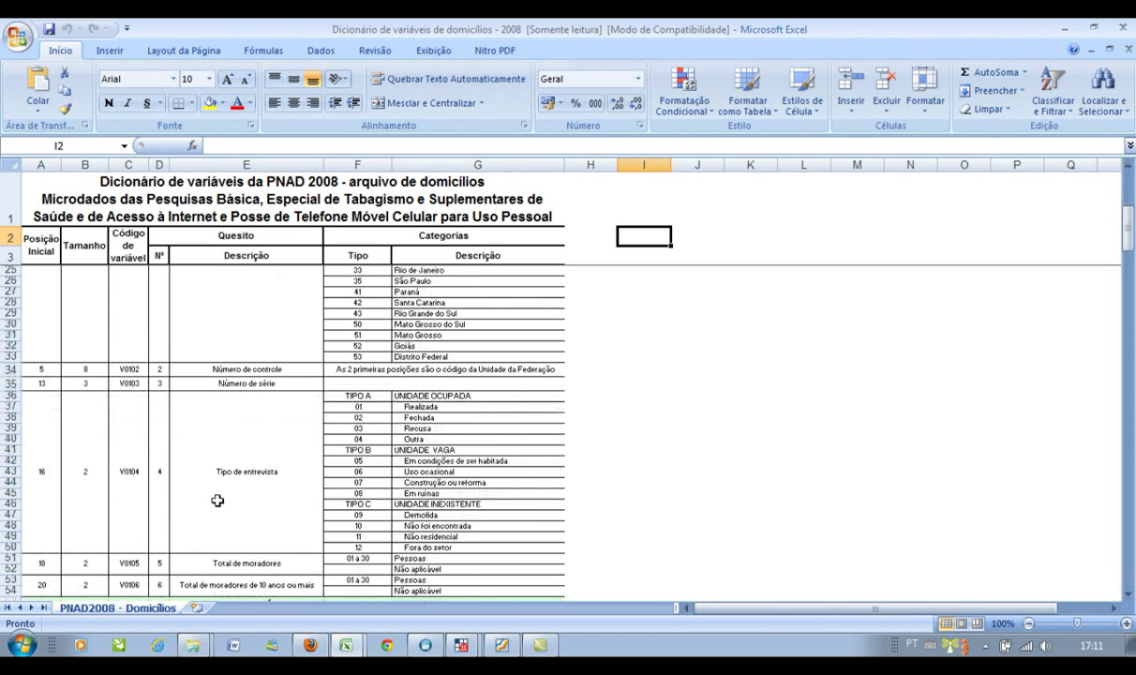
scroll(217, 503, down, 4)
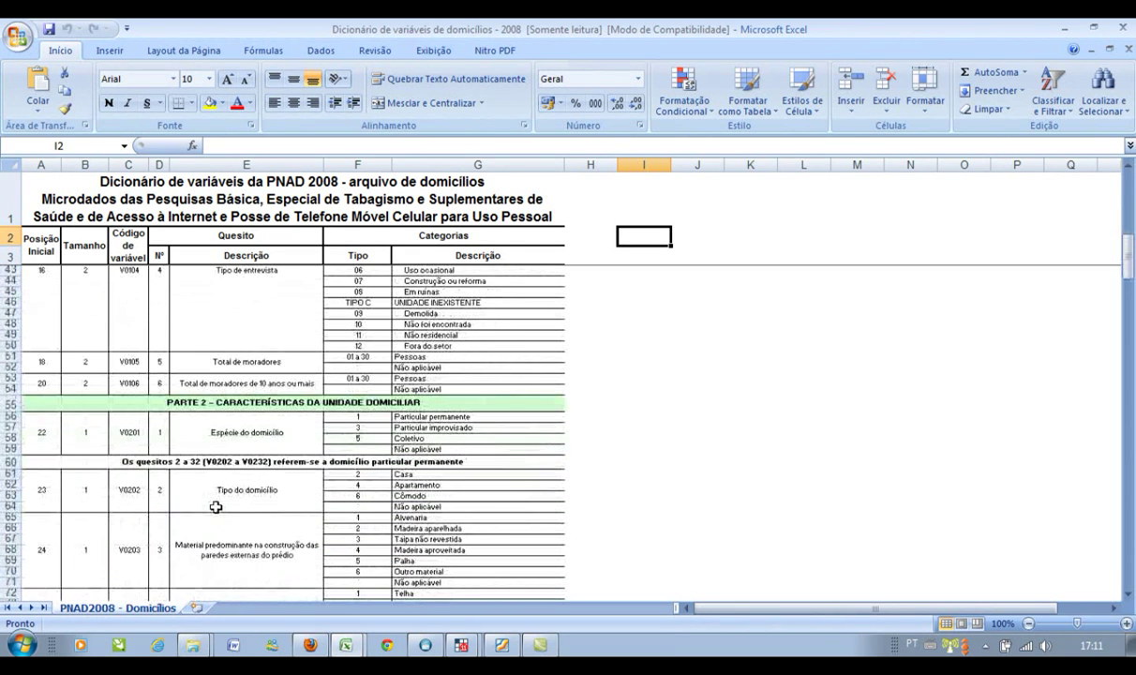
scroll(216, 505, down, 2)
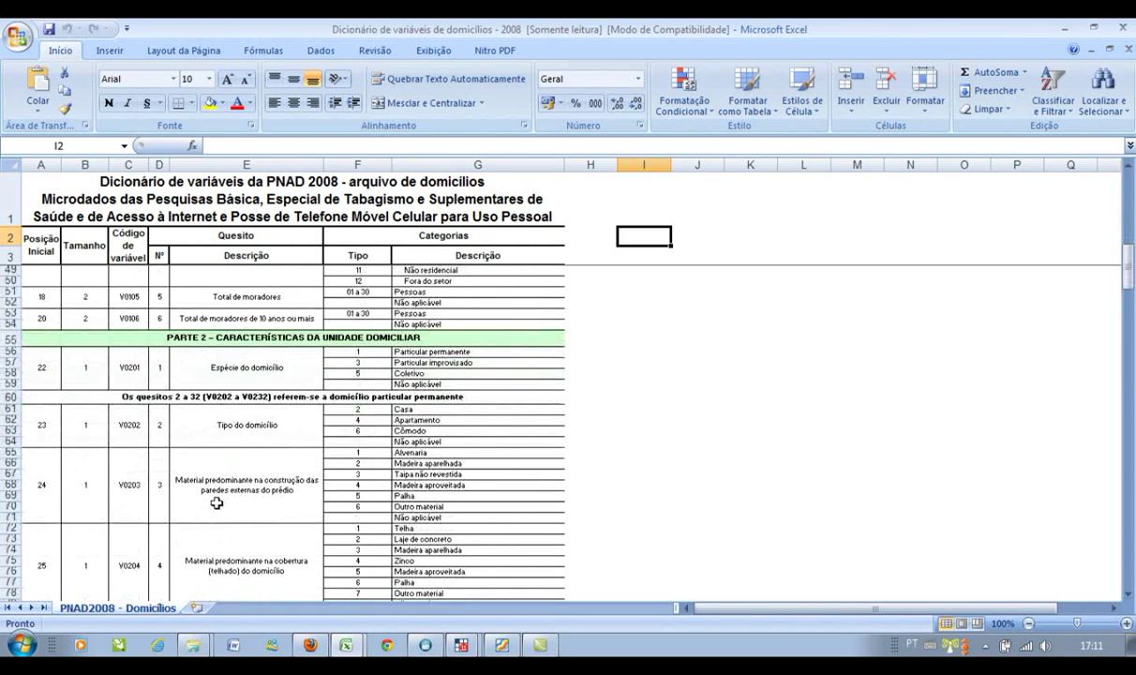
scroll(216, 505, down, 2)
scroll(217, 504, down, 2)
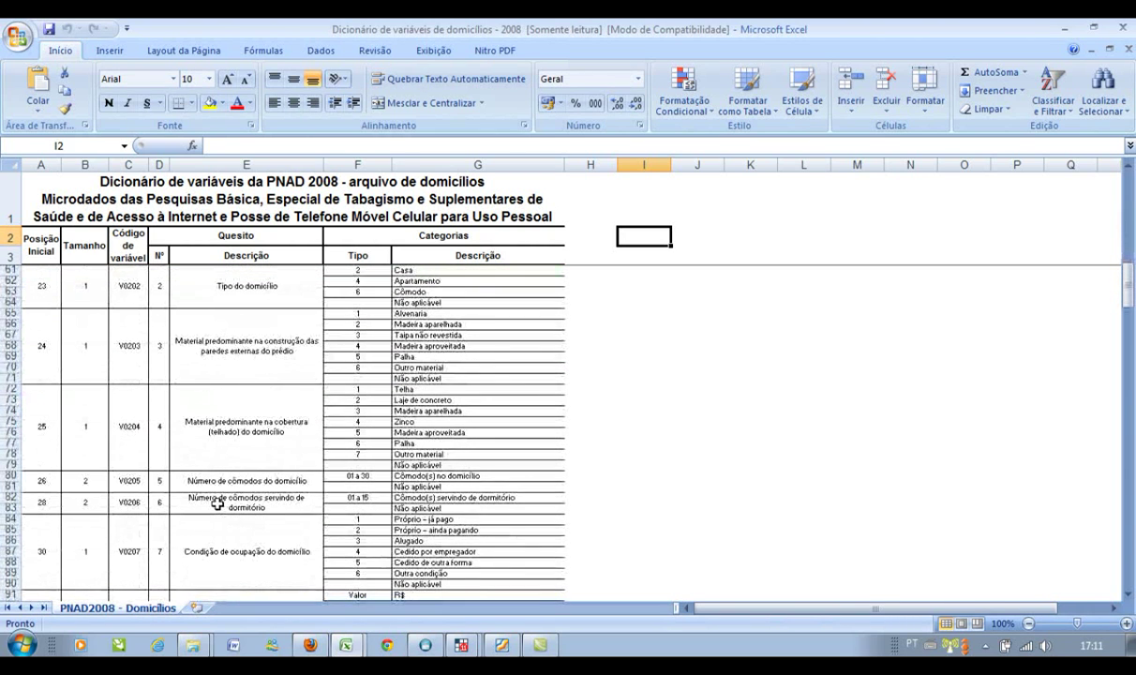
scroll(219, 503, down, 5)
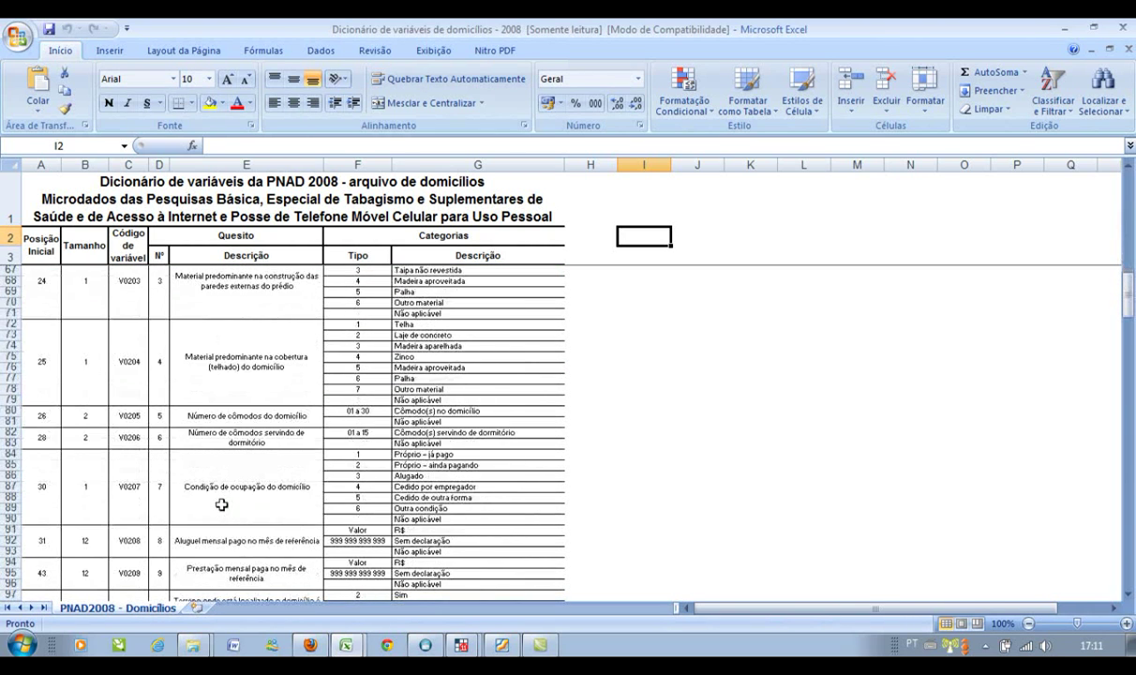
scroll(225, 505, down, 1)
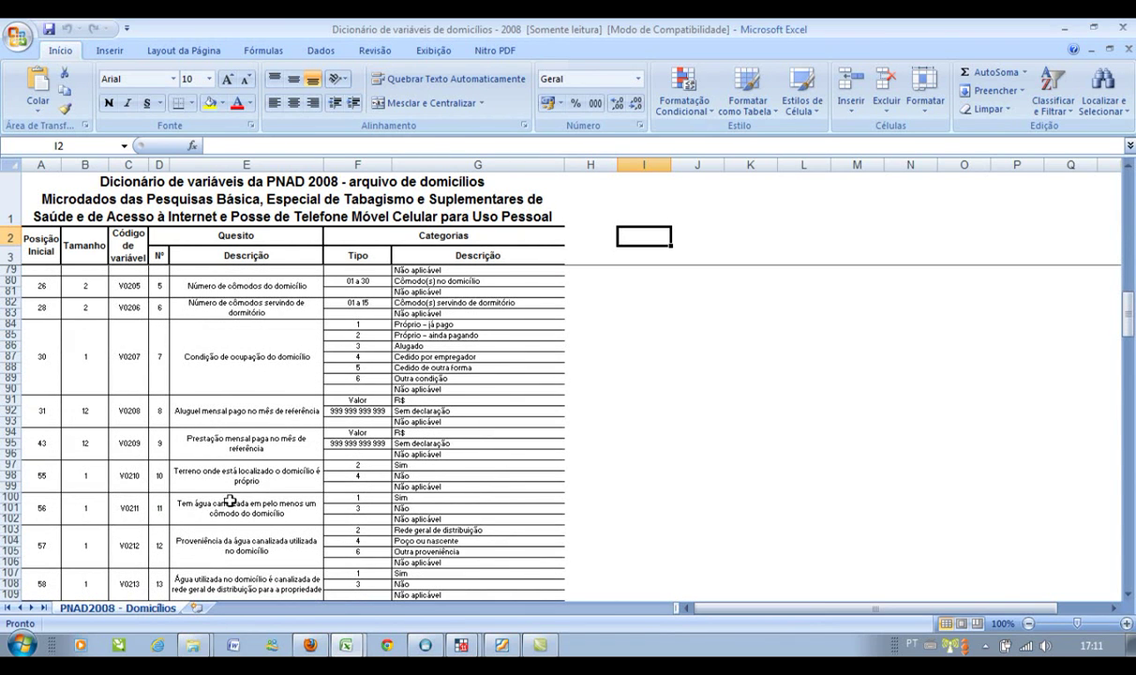
scroll(228, 502, down, 1)
scroll(230, 501, down, 5)
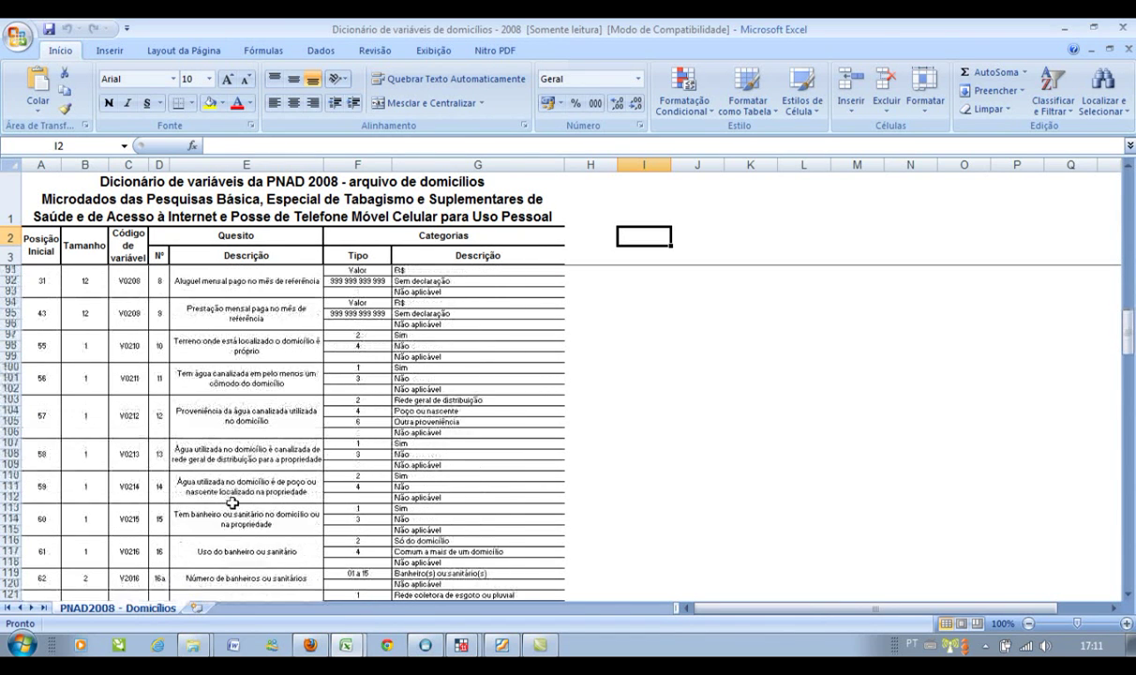
scroll(235, 503, down, 5)
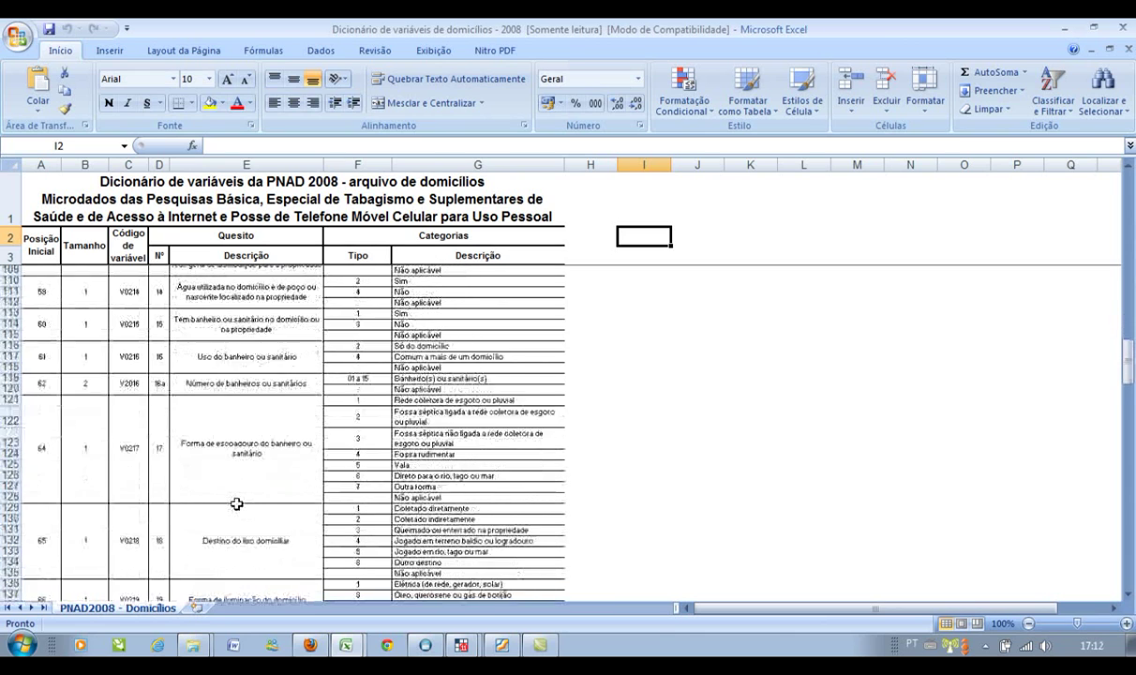
scroll(239, 504, down, 4)
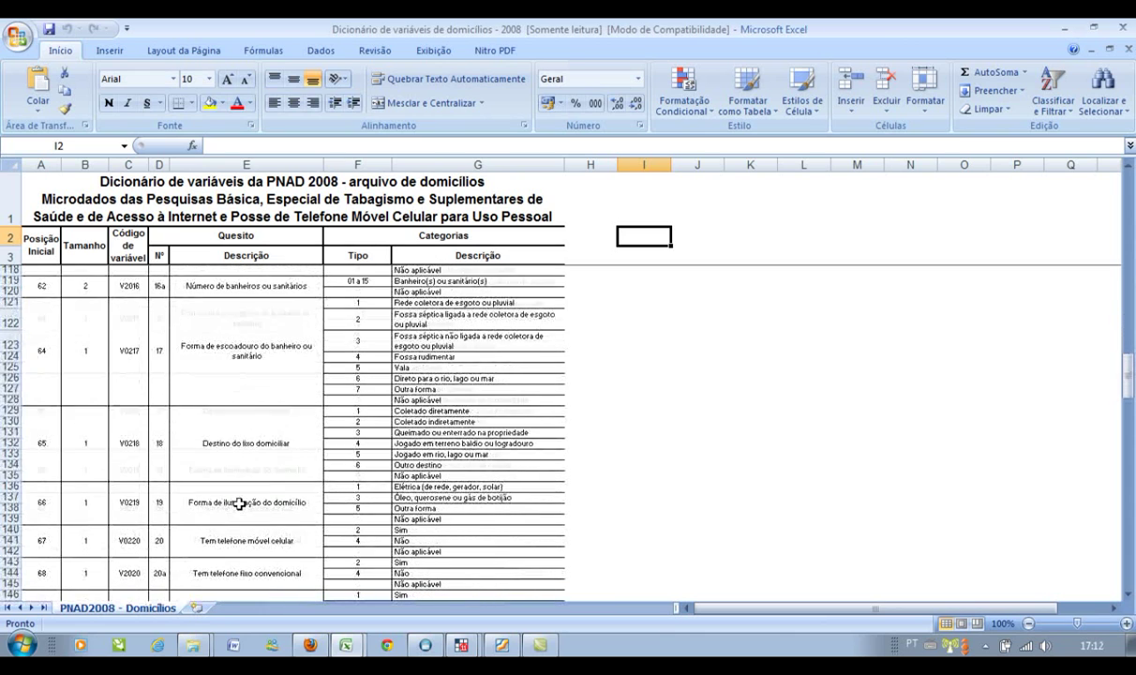
scroll(239, 501, down, 7)
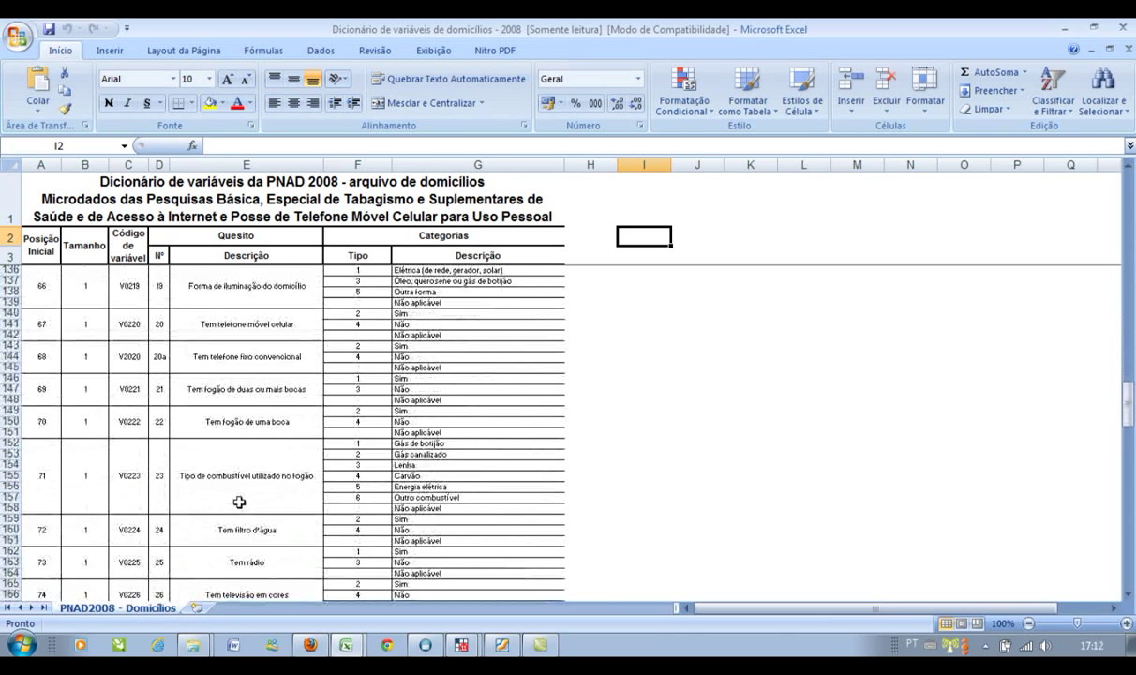
scroll(240, 502, down, 7)
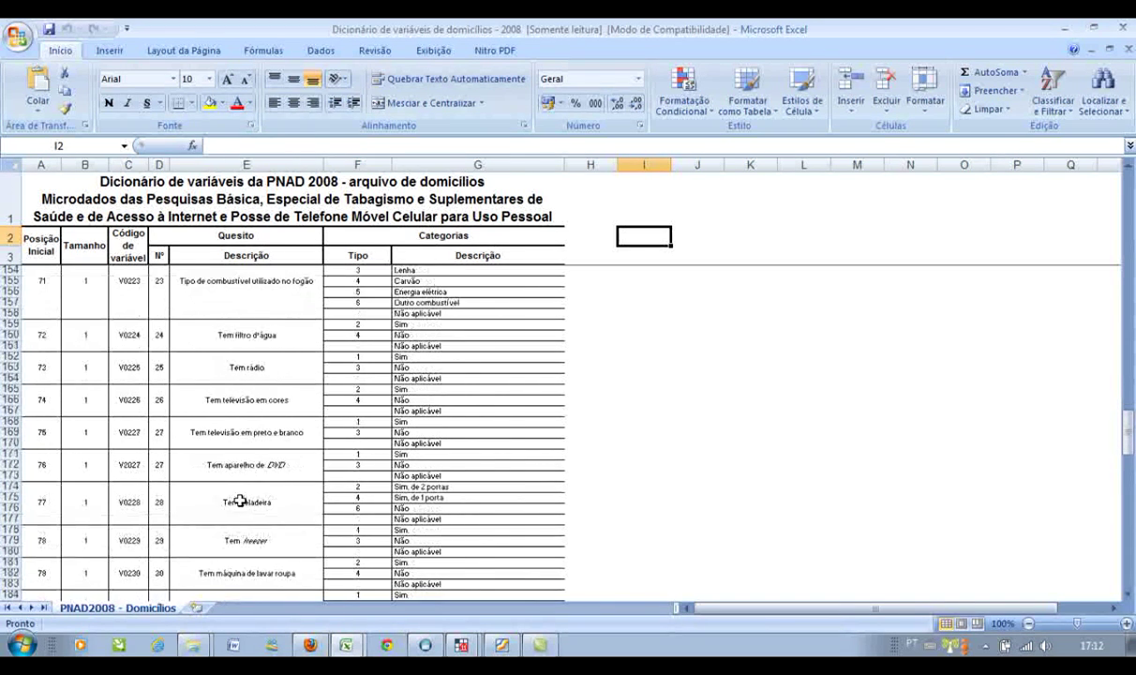
scroll(239, 504, down, 1)
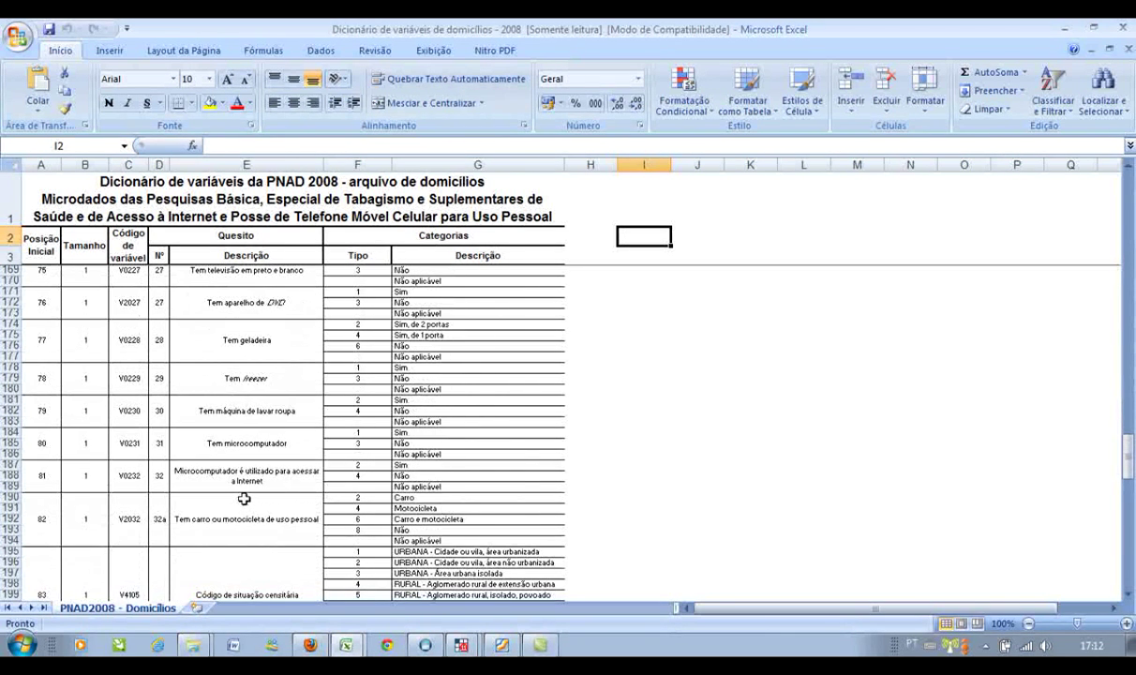
scroll(244, 499, down, 3)
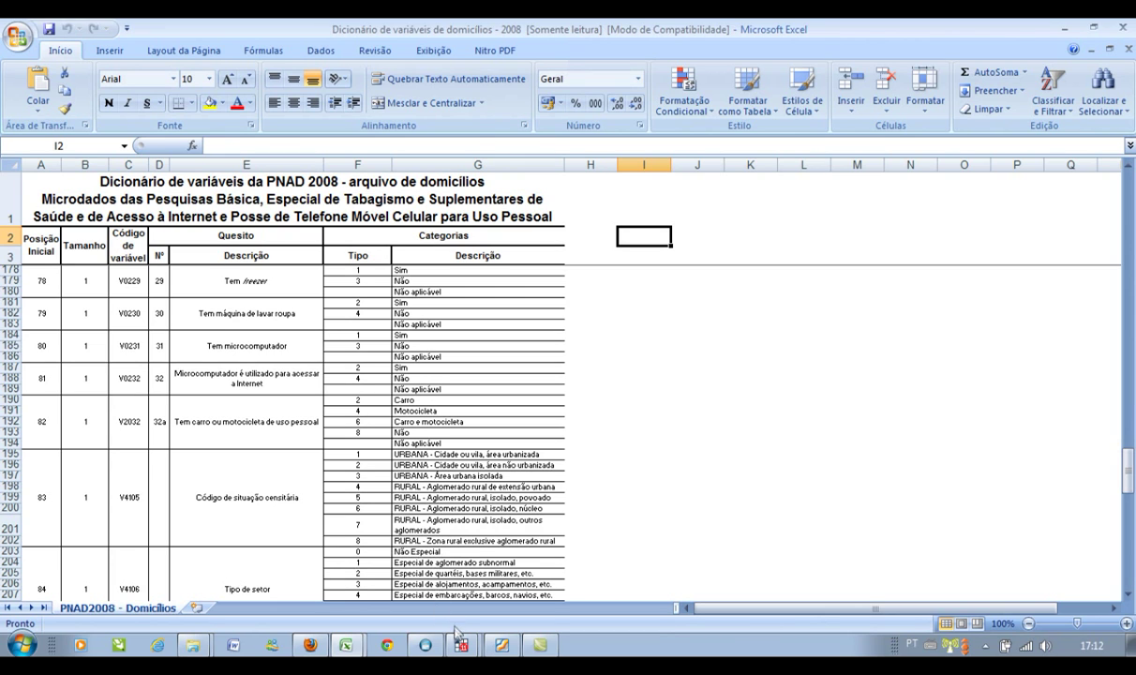
Switch to the Dicionário de variáveis de pessoas - 2008 workbook and look through its person-level variables
mouse_move(458, 646)
mouse_move(348, 648)
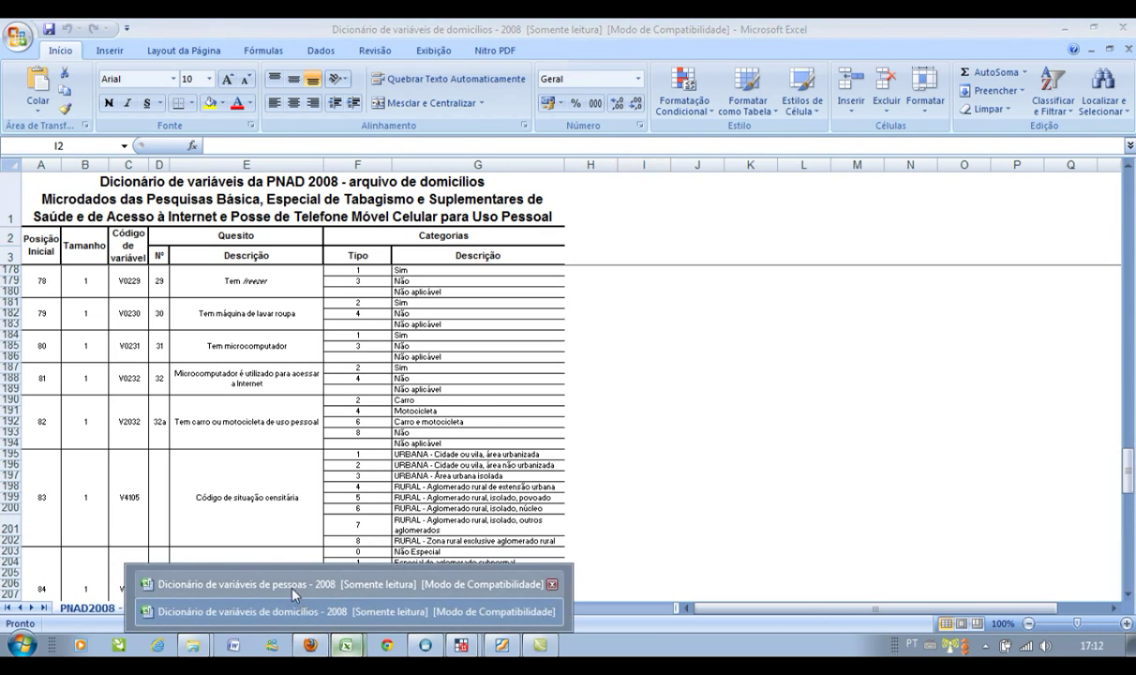
click(297, 581)
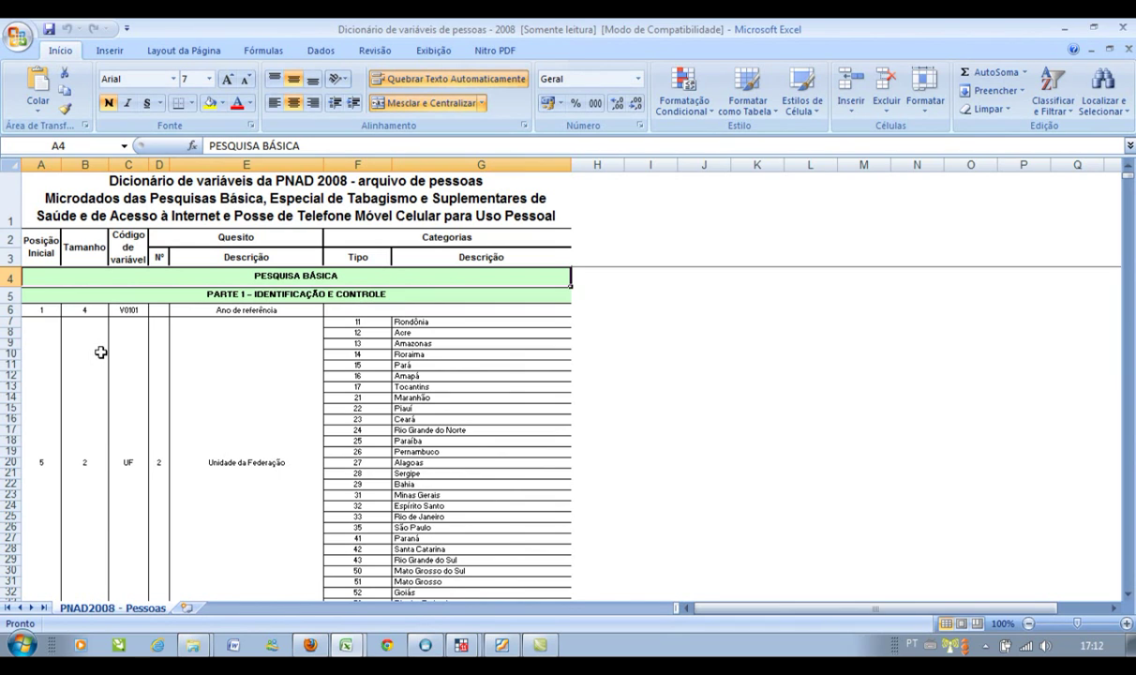
scroll(250, 361, down, 6)
scroll(251, 372, down, 18)
scroll(251, 376, down, 13)
scroll(251, 377, down, 4)
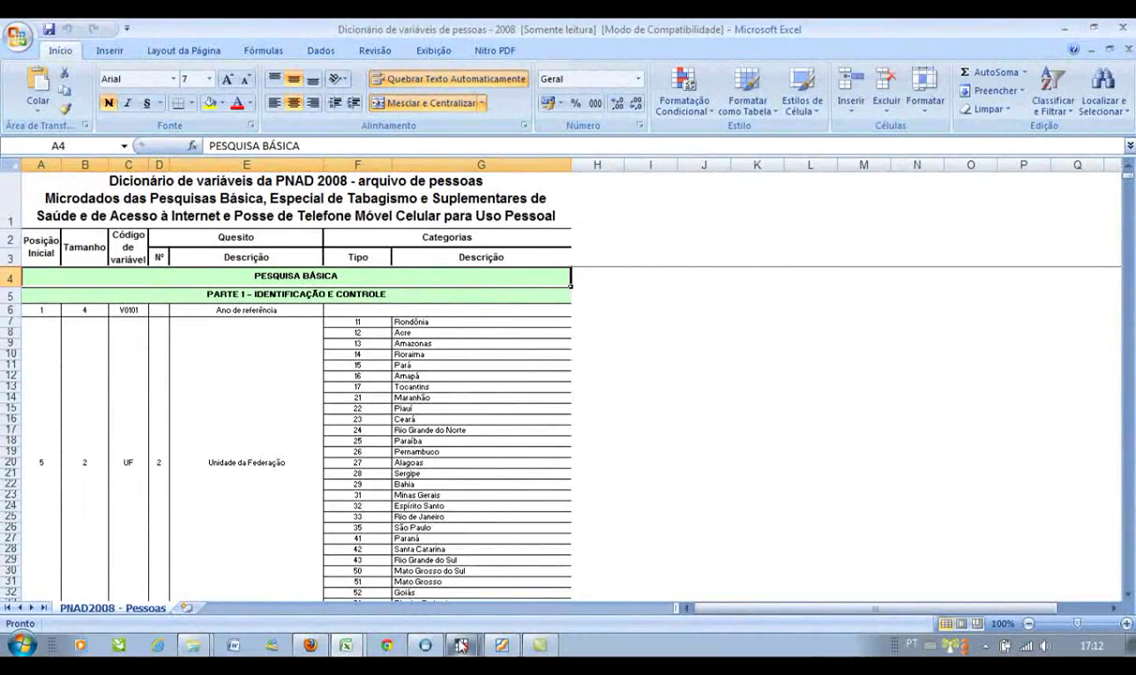
Switch to Stata's results window, and bring up the Video aula.do script in the Do-file Editor
mouse_move(461, 645)
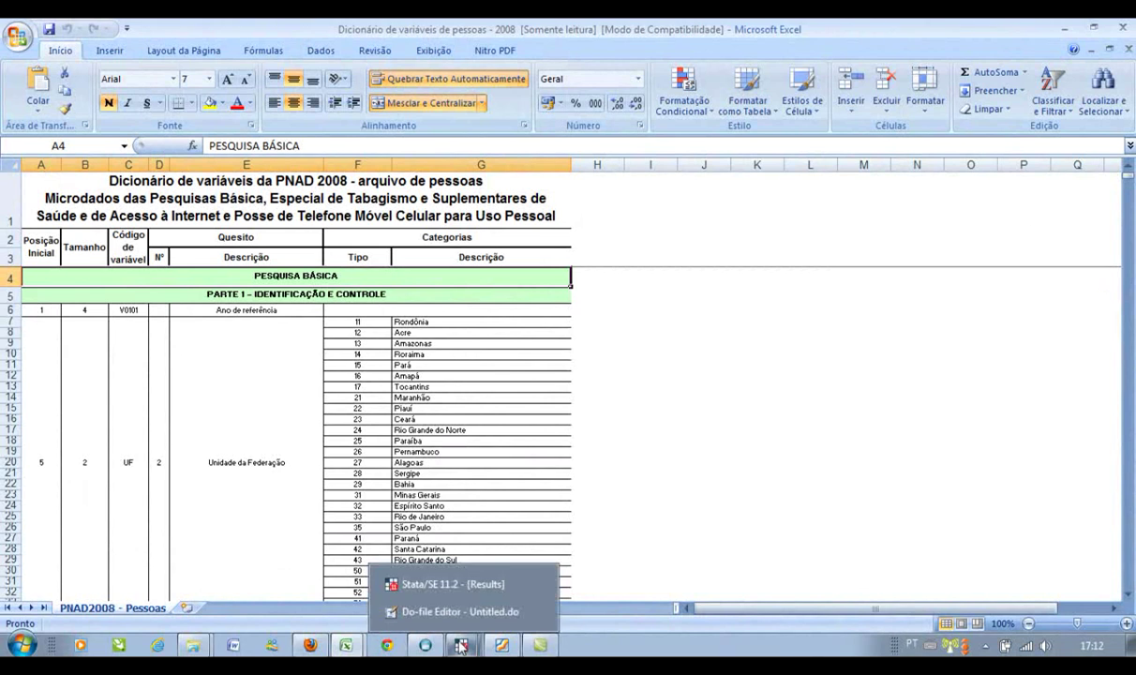
click(448, 585)
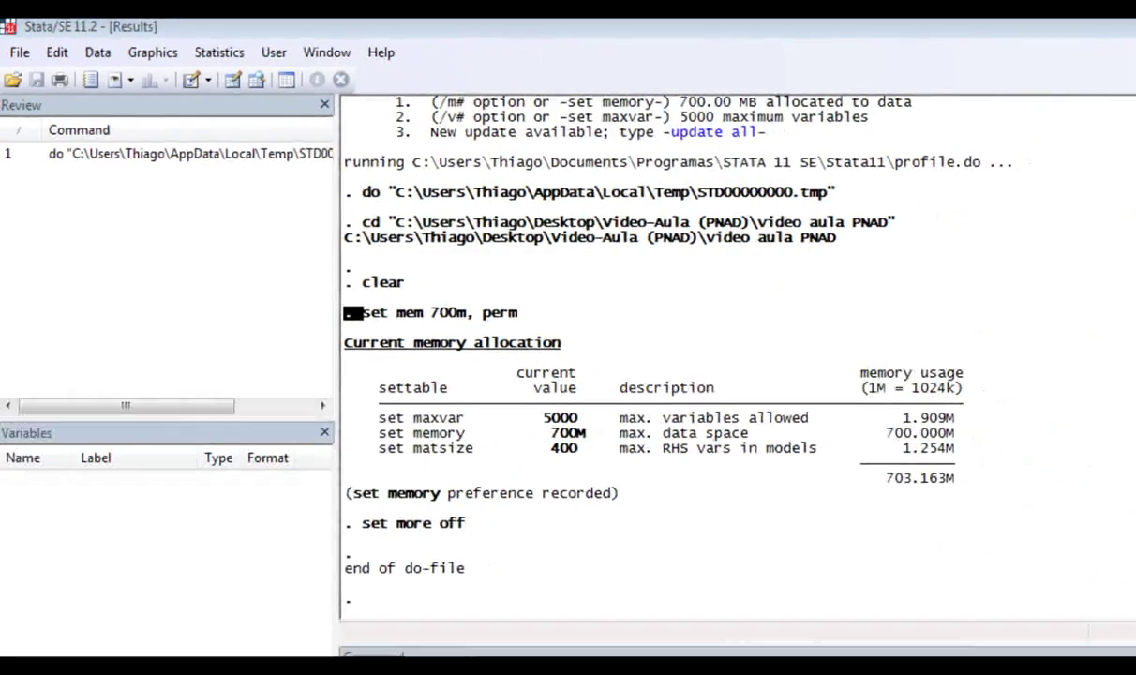
mouse_move(461, 643)
click(452, 609)
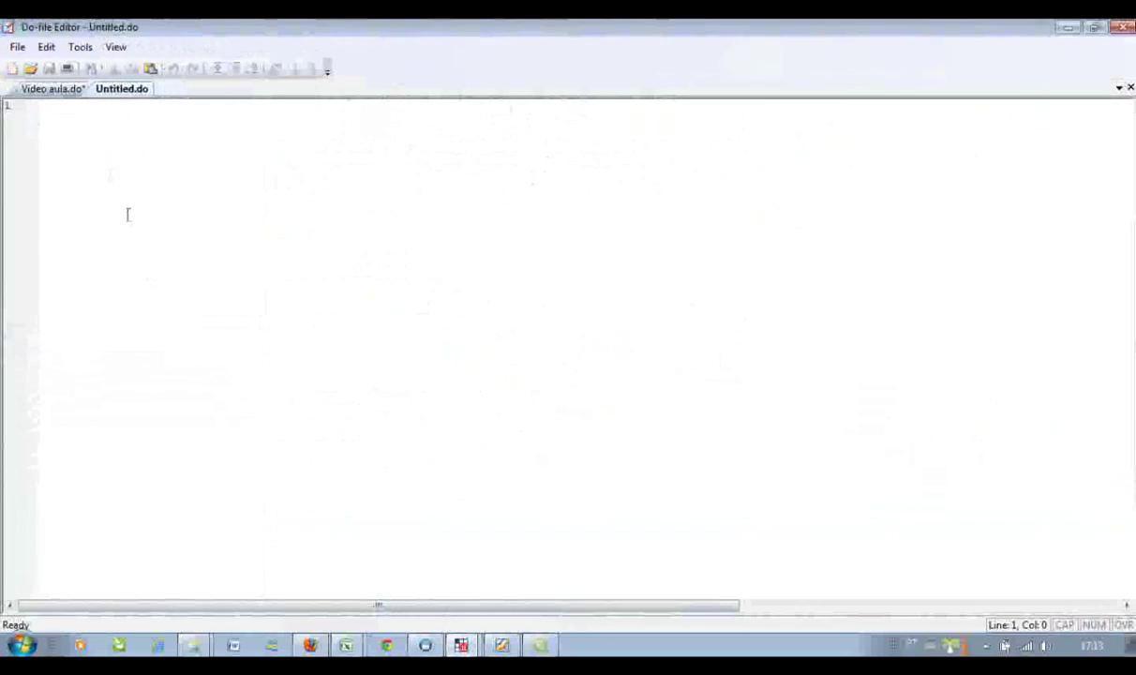
click(44, 91)
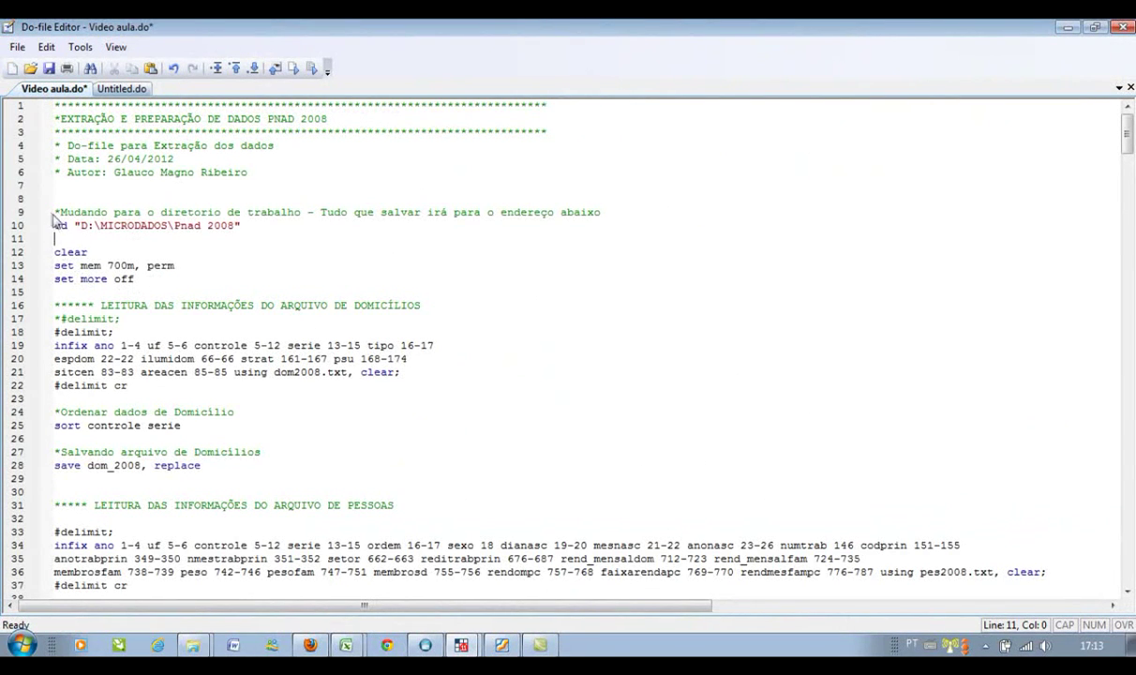
Copy the title header and setup commands, from the first line through set more off, from Video aula.do into Untitled.do
drag(55, 213, 145, 280)
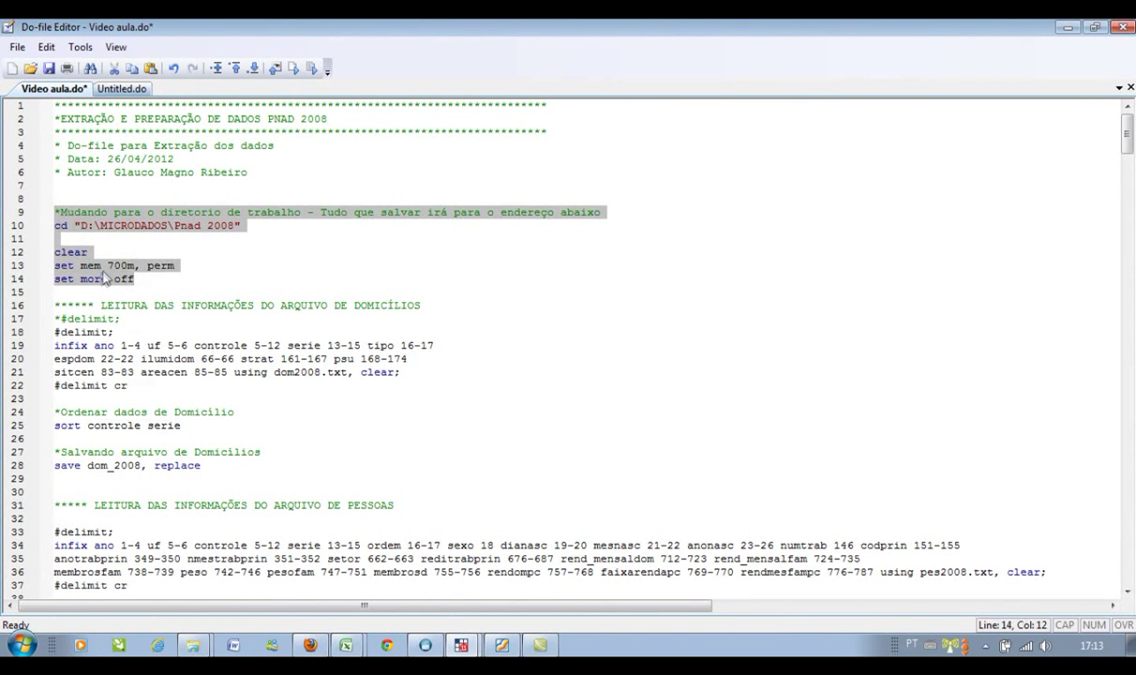
right_click(106, 277)
click(145, 339)
drag(57, 106, 134, 279)
right_click(91, 267)
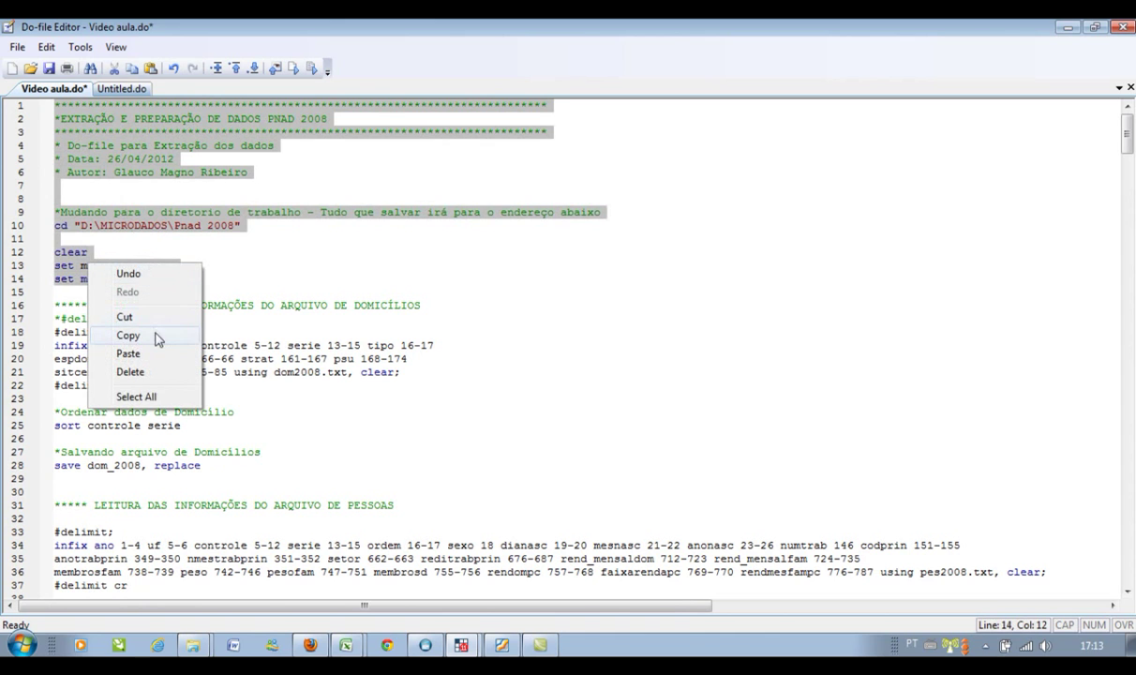
click(159, 333)
click(114, 90)
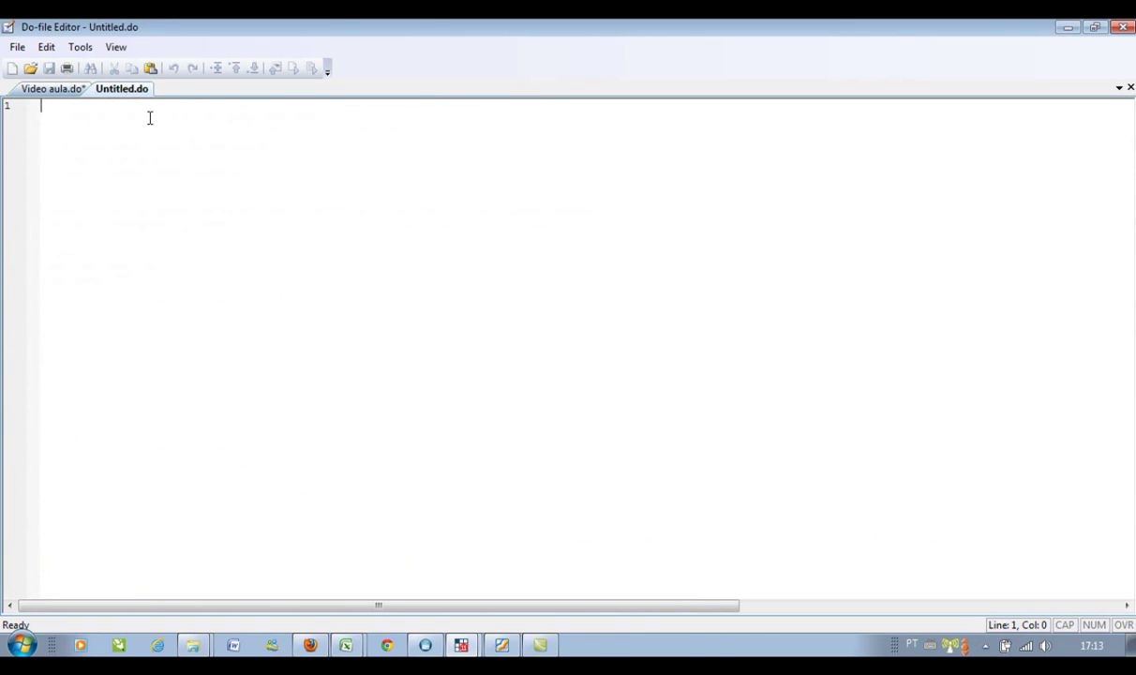
key(ctrl+v)
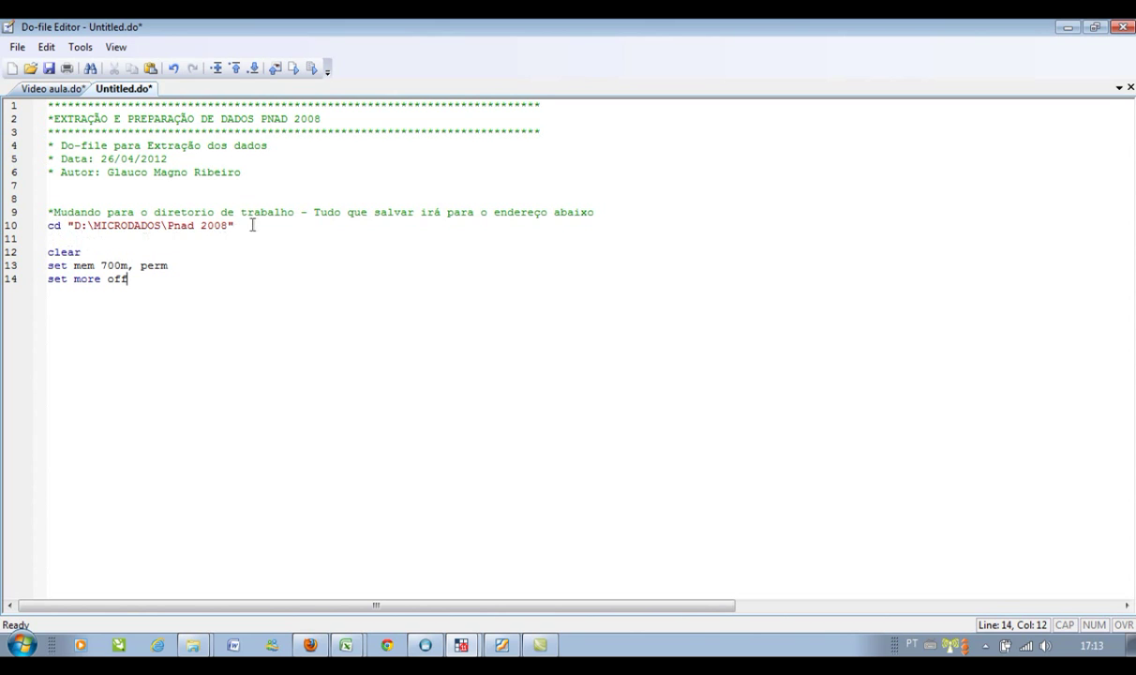
Highlight the cd working-directory command and the set mem command in Untitled.do to review them
drag(234, 225, 45, 224)
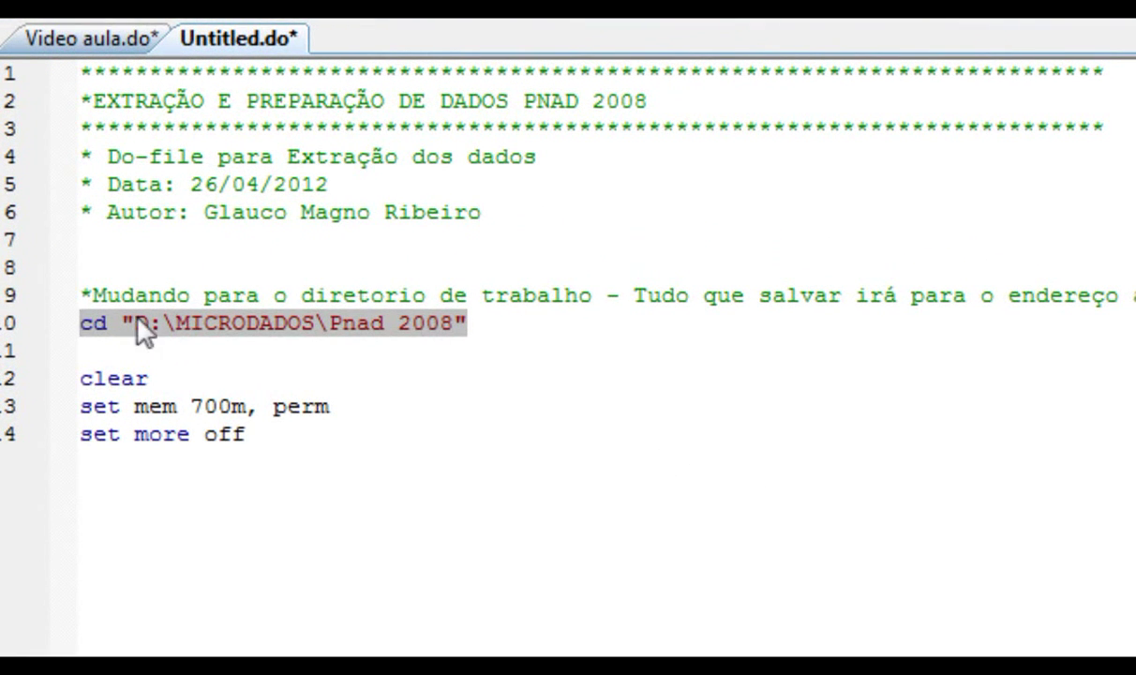
click(476, 325)
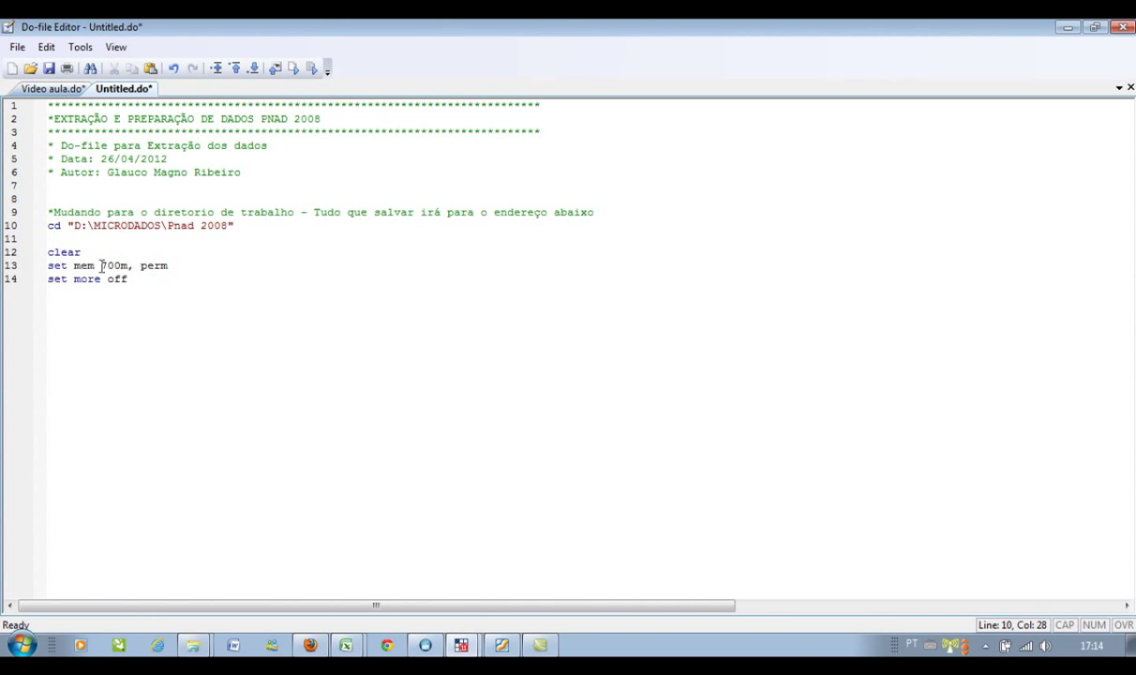
drag(47, 265, 178, 270)
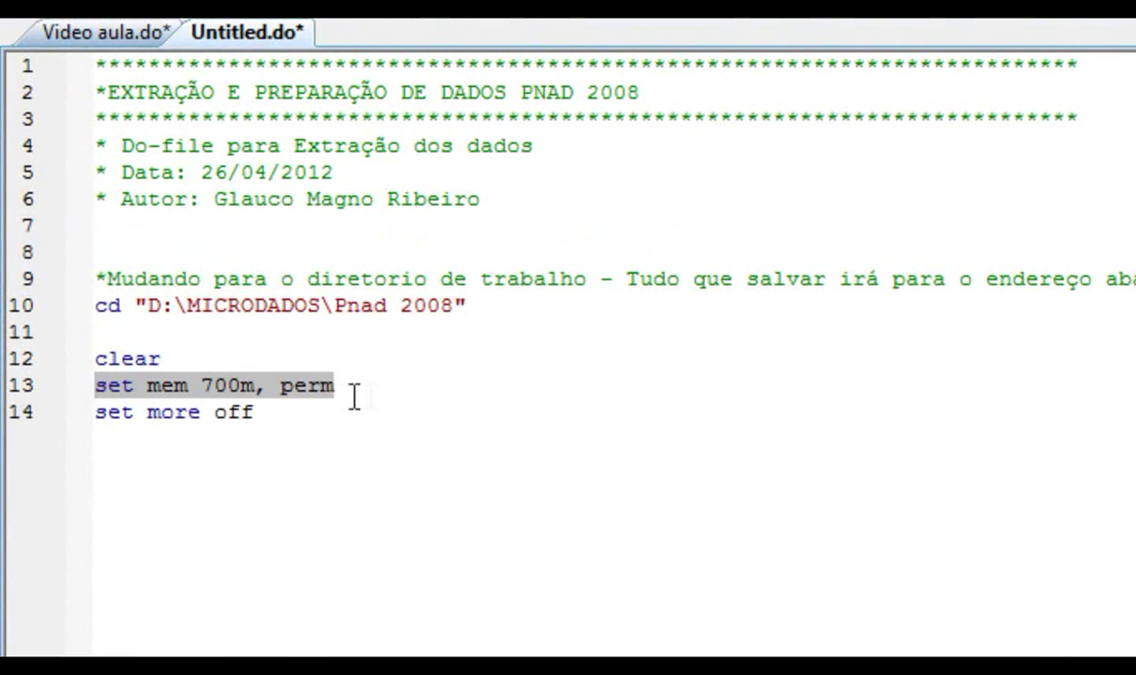
click(357, 395)
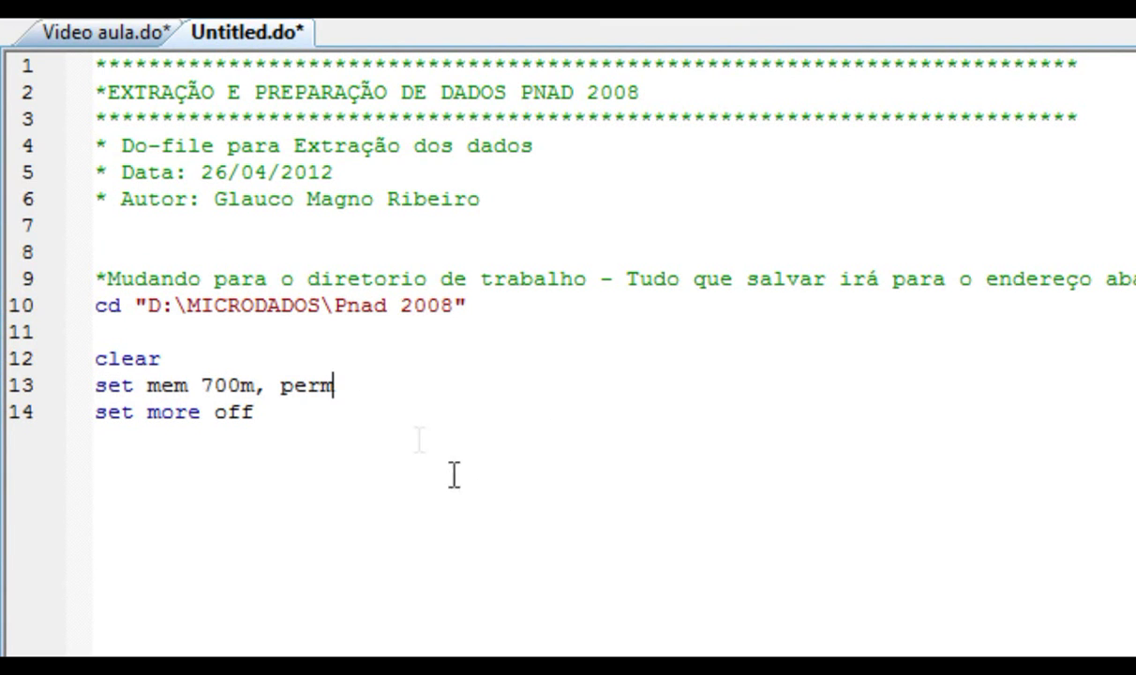
drag(95, 385, 355, 395)
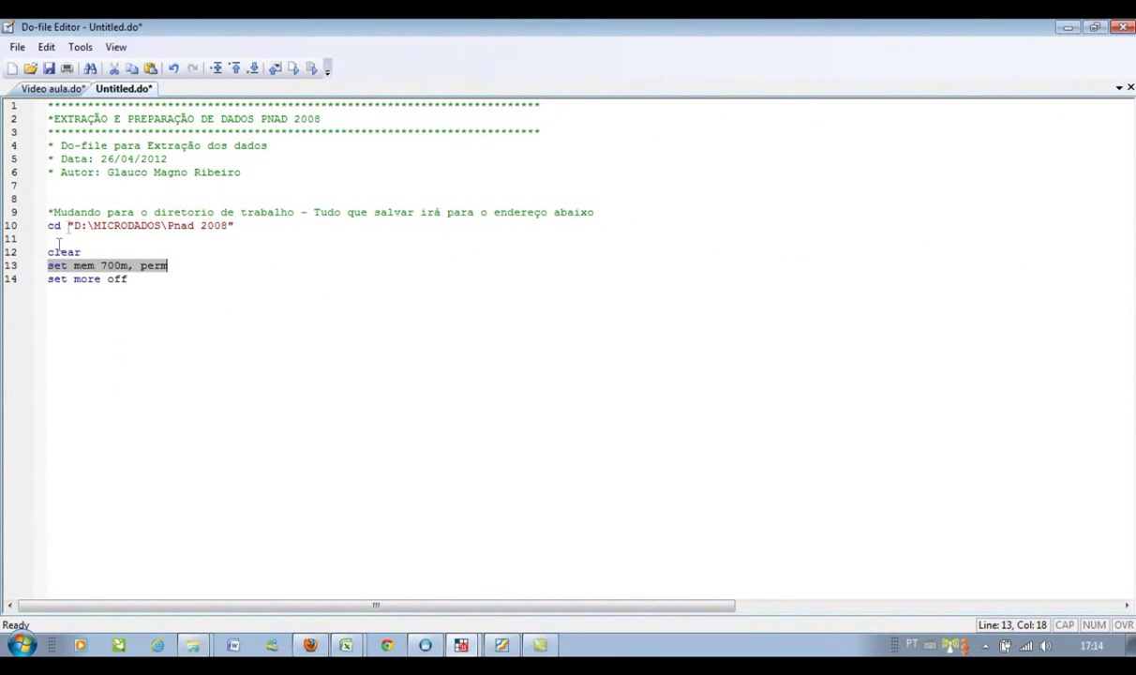
Copy the person-file block, from its LEITURA heading through save pessoas_2008_aula, replace, from Video aula.do to the end of Untitled.do
click(50, 90)
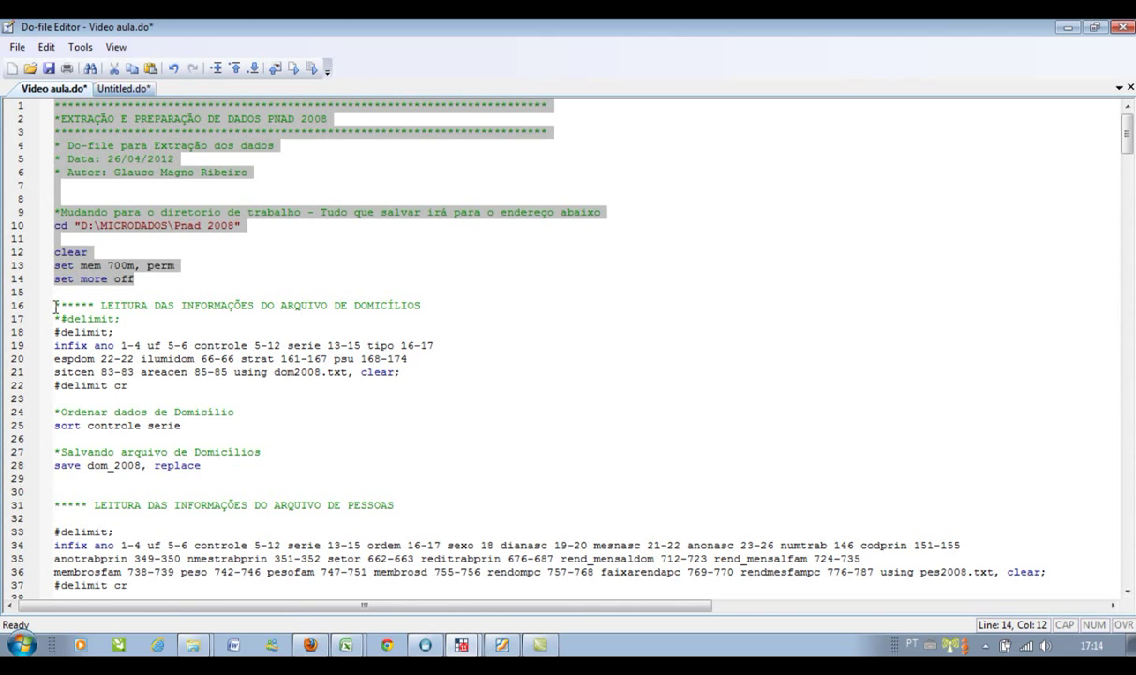
drag(55, 307, 230, 469)
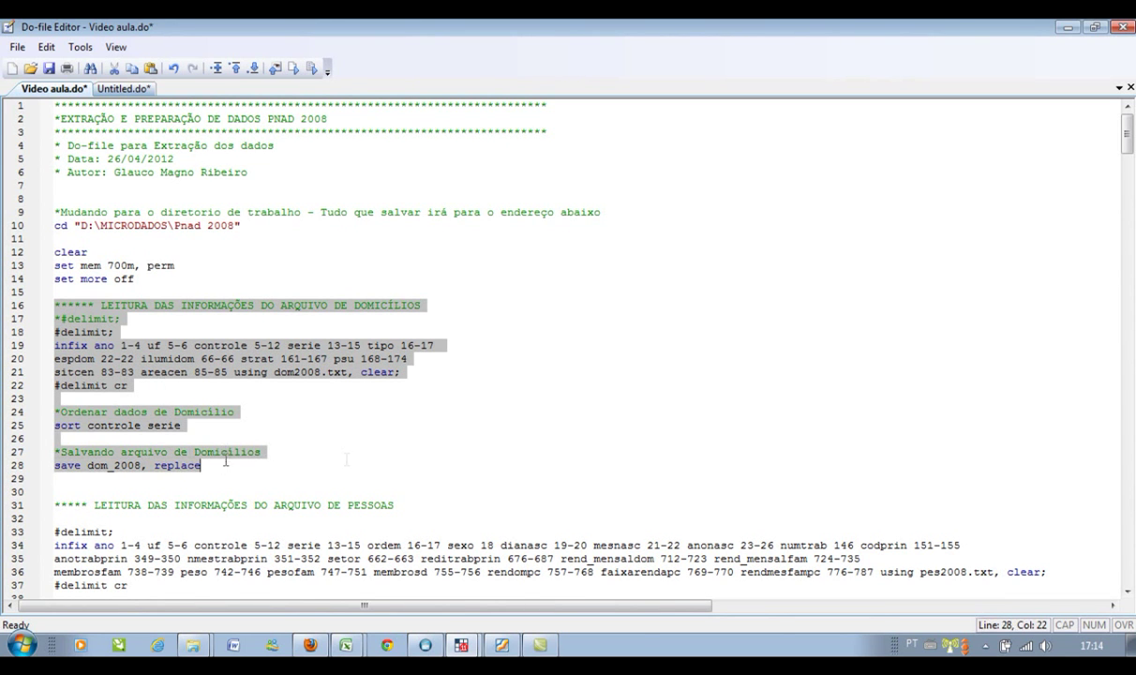
scroll(224, 461, down, 6)
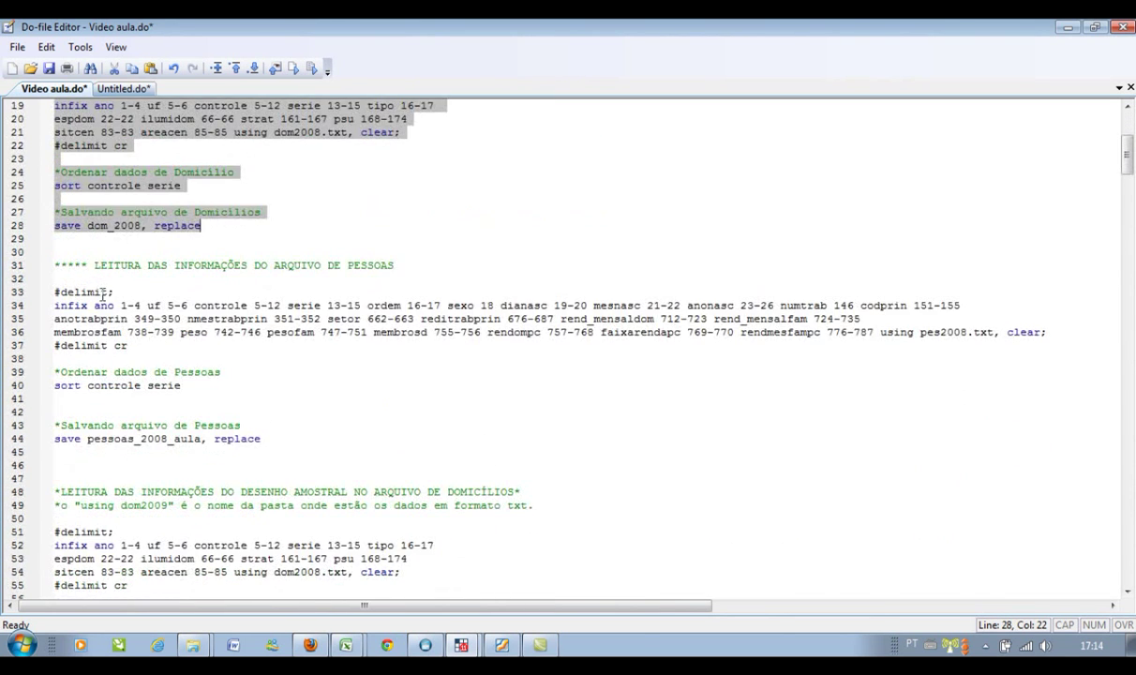
drag(57, 265, 268, 404)
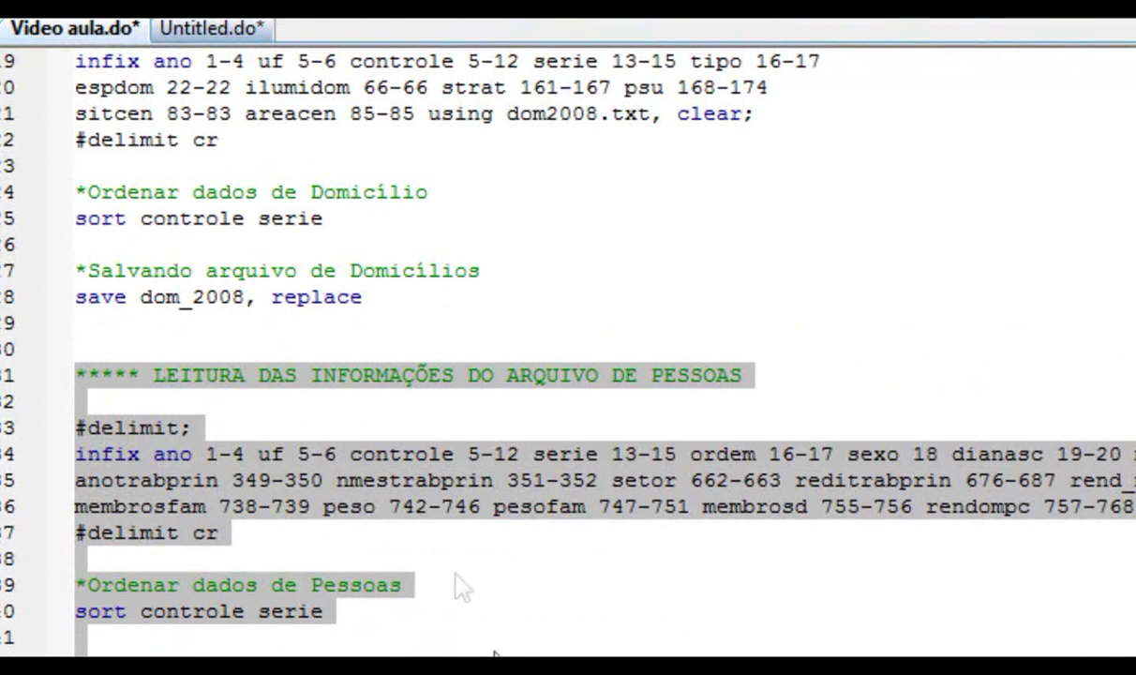
right_click(418, 496)
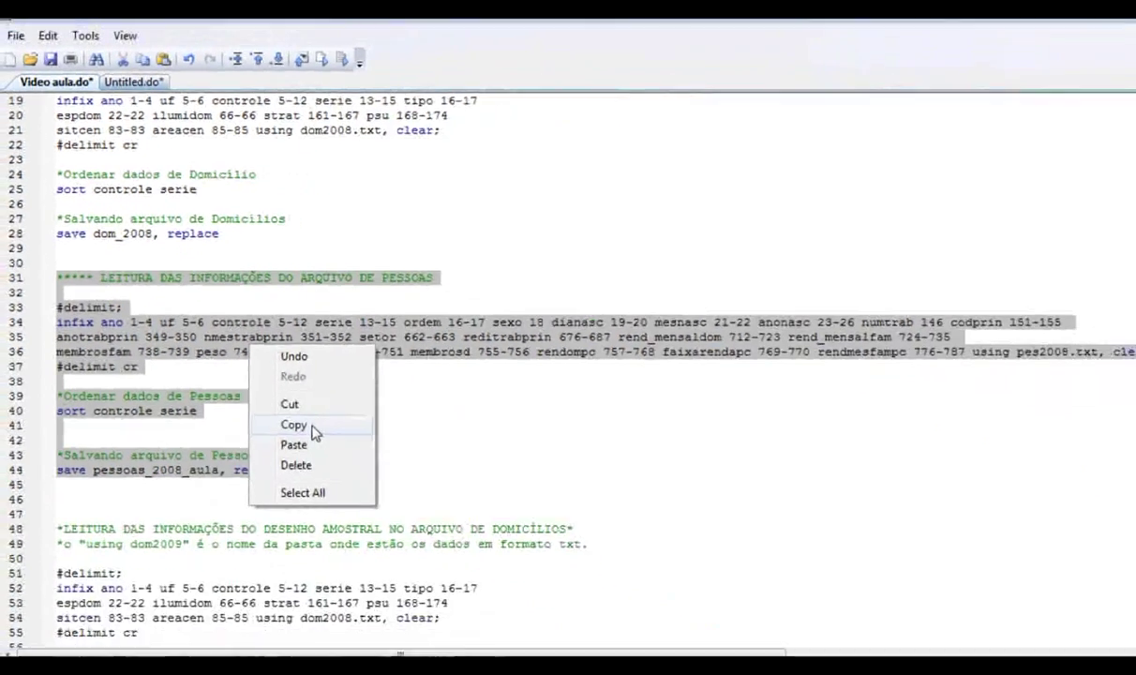
click(525, 637)
click(123, 88)
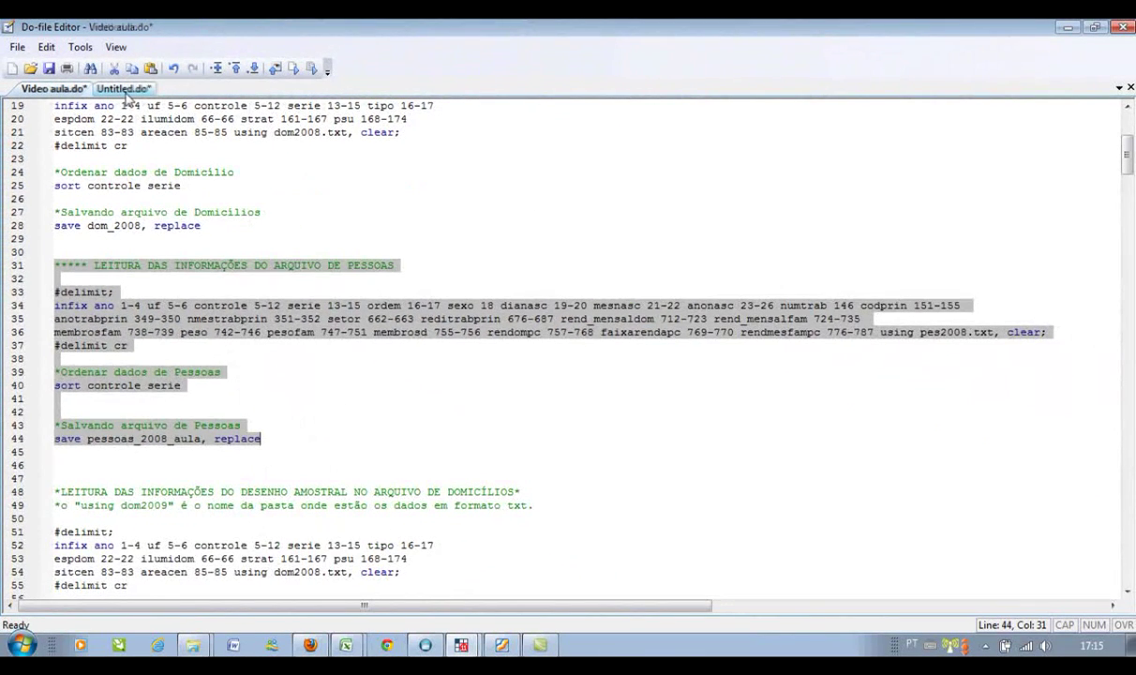
key(ctrl+End)
key(Return)
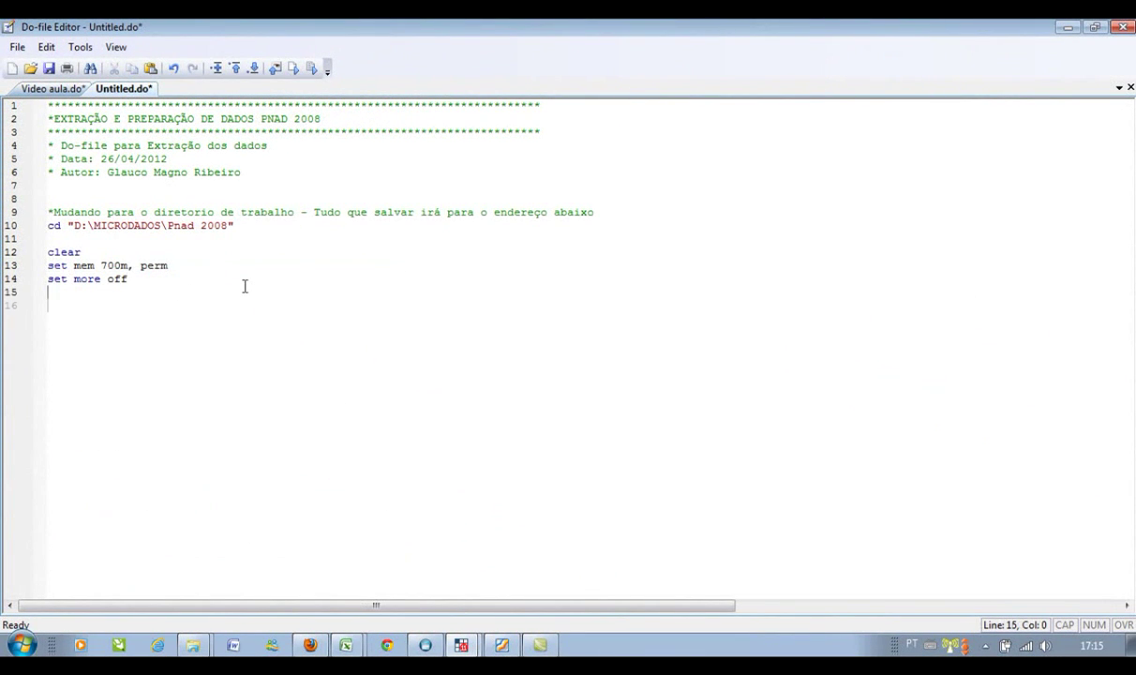
key(ctrl+v)
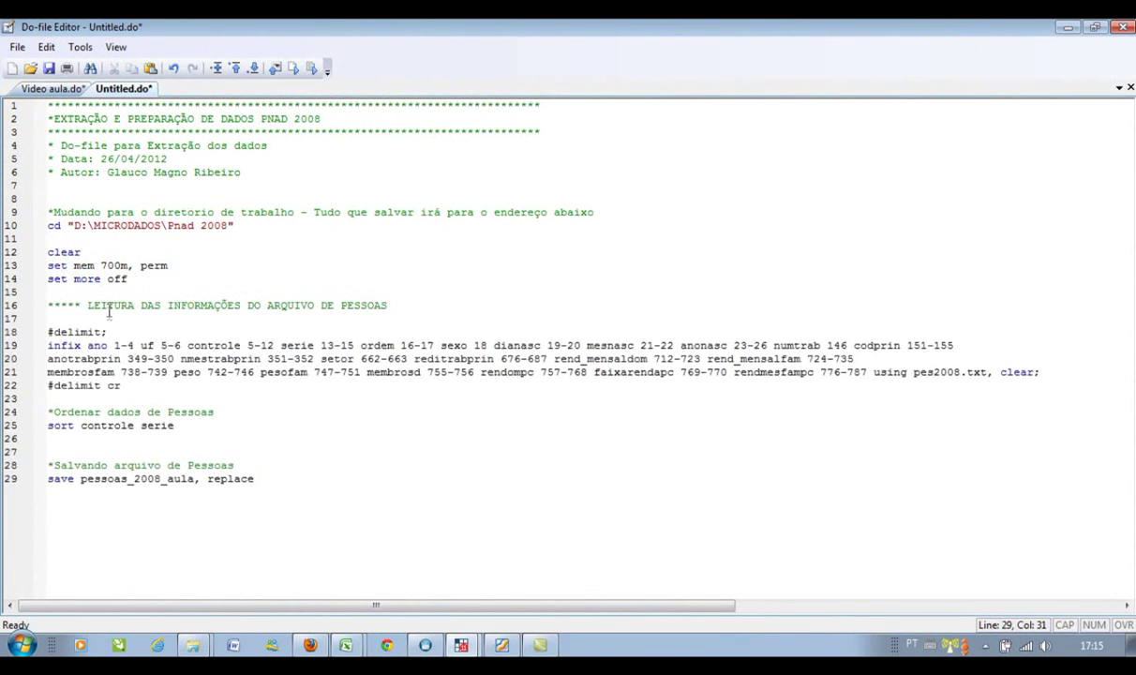
Review the #delimit; and #delimit cr lines, the infix command and the setup commands in the Untitled.do script
drag(110, 330, 37, 319)
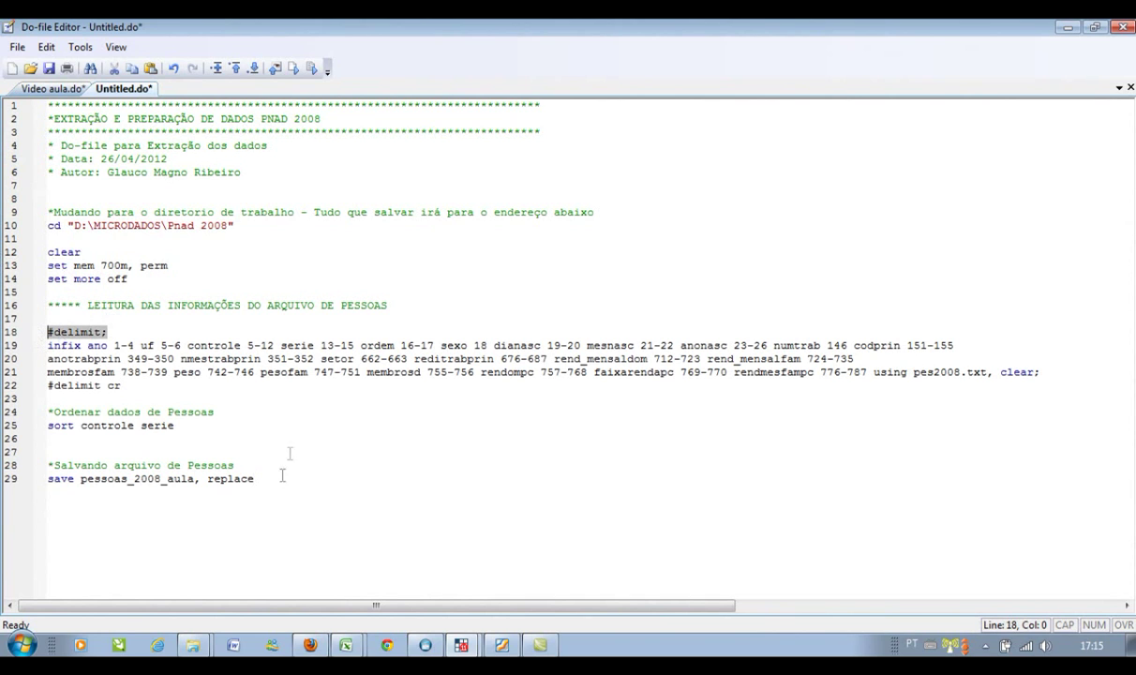
drag(121, 382, 39, 379)
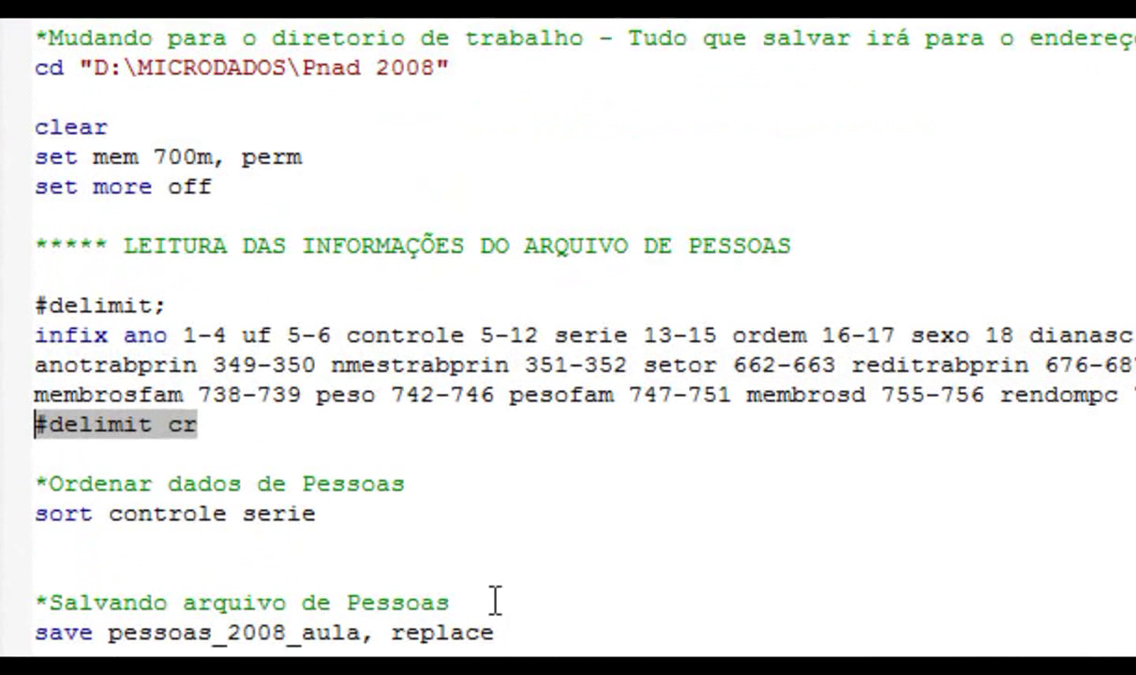
drag(123, 335, 35, 335)
click(555, 514)
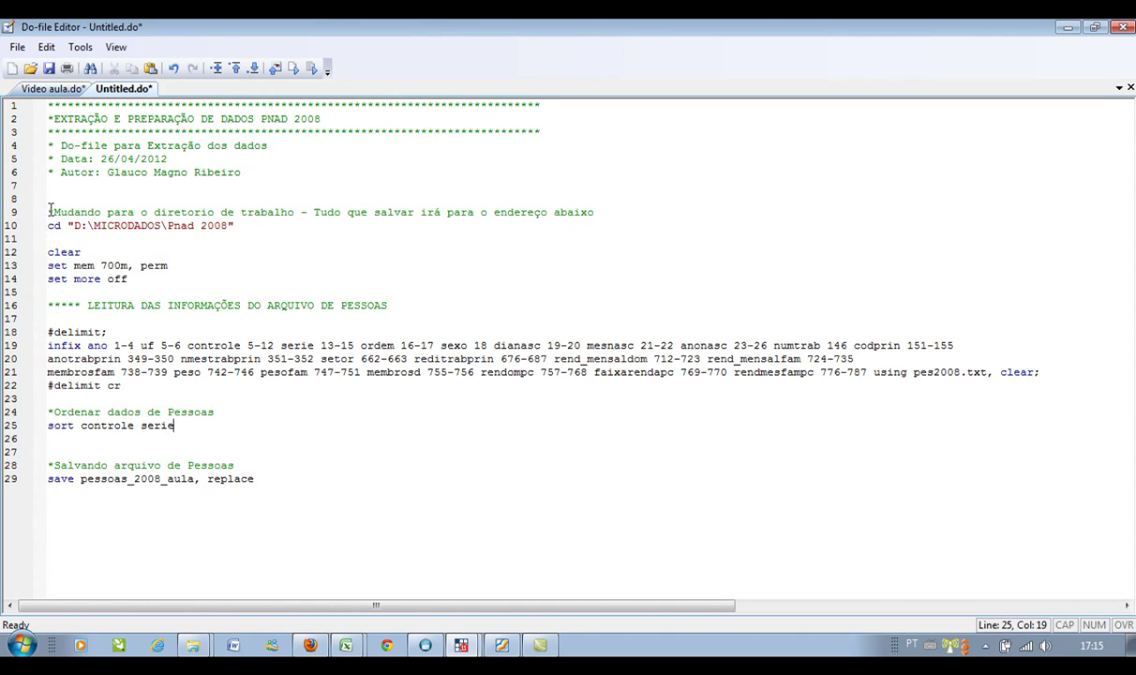
drag(48, 212, 172, 291)
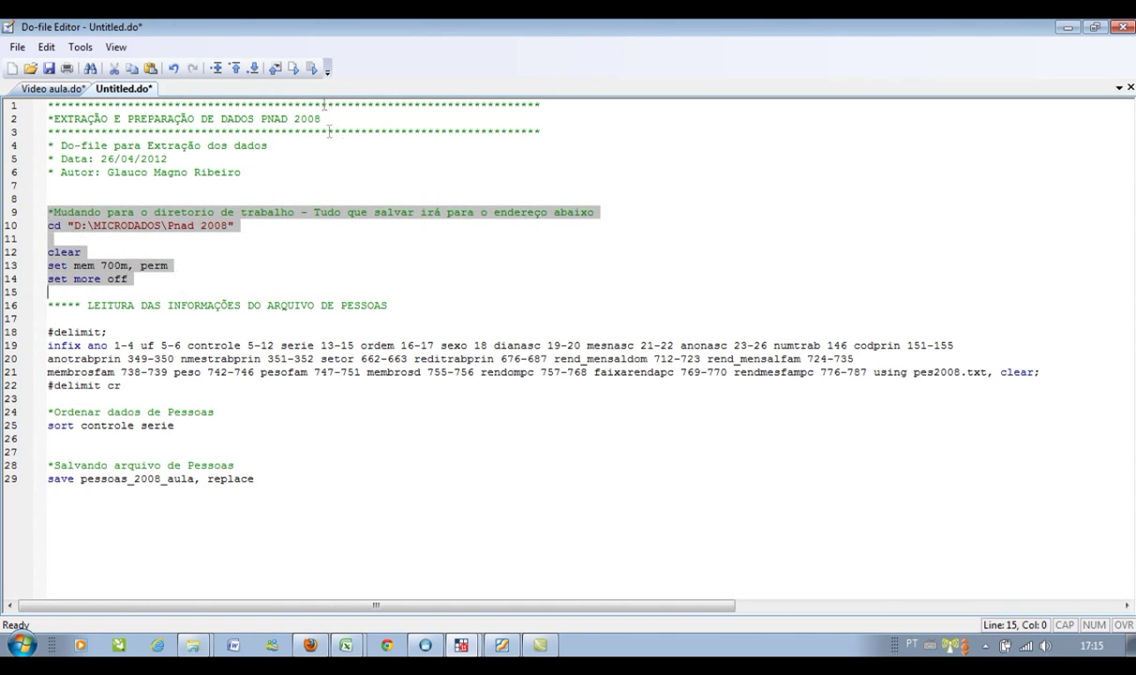
click(321, 345)
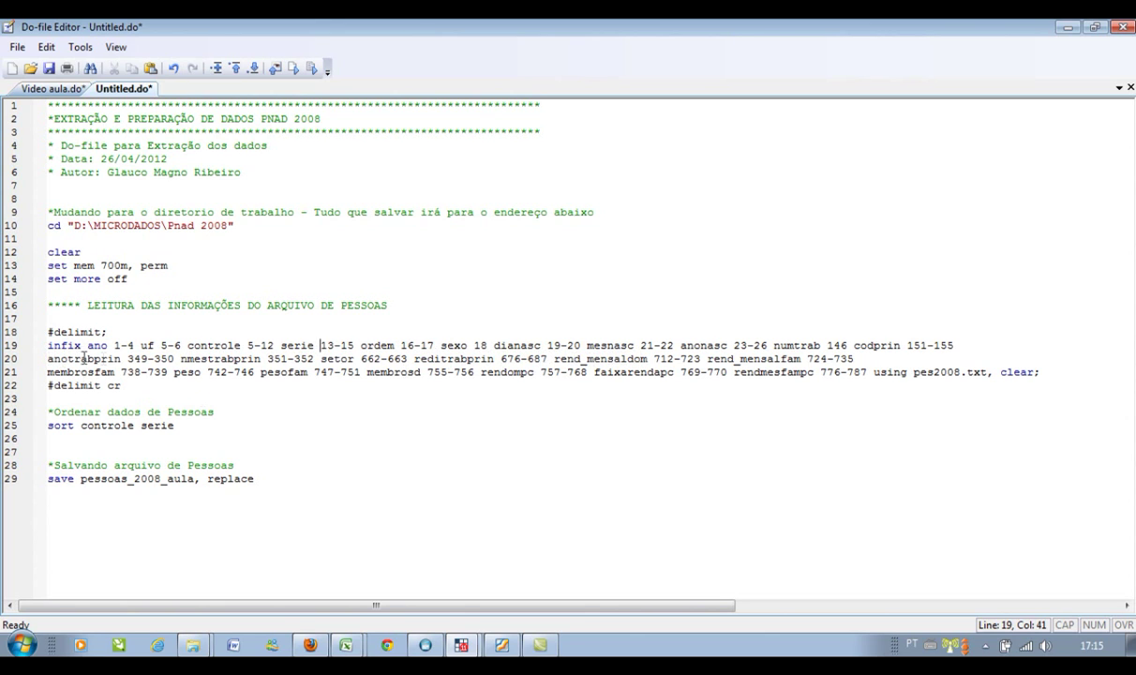
Compare the infix column positions of ano, uf and controle with starting positions and sizes in the Dicionário de variáveis de pessoas - 2008 workbook
drag(87, 346, 107, 345)
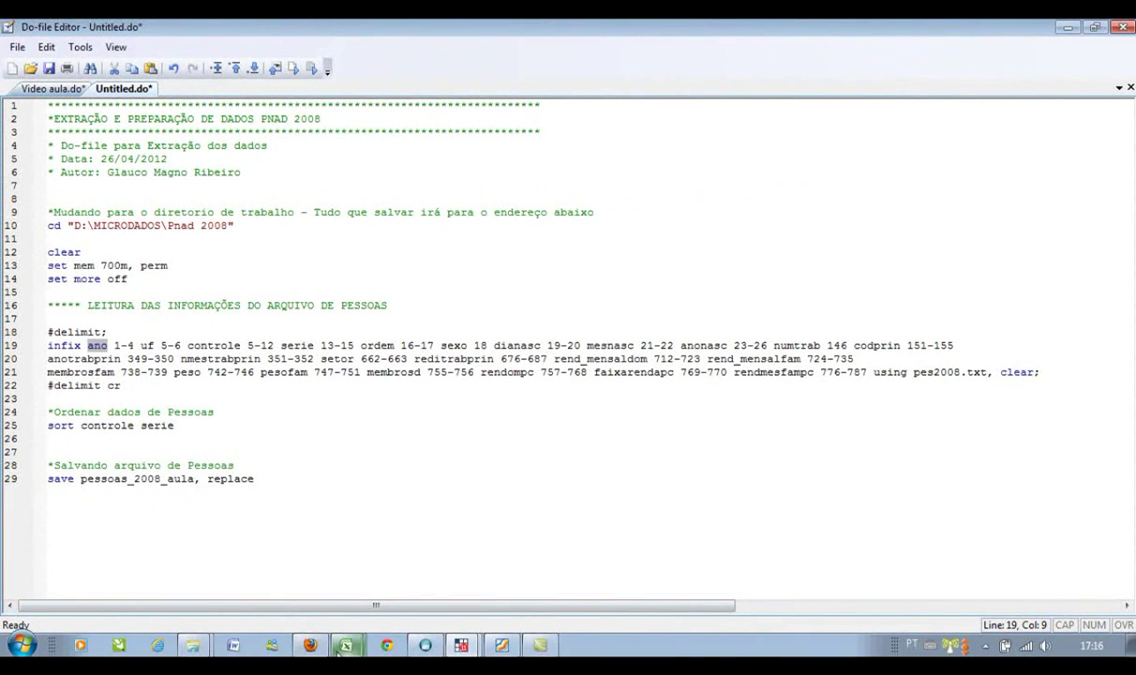
drag(114, 345, 134, 345)
mouse_move(356, 638)
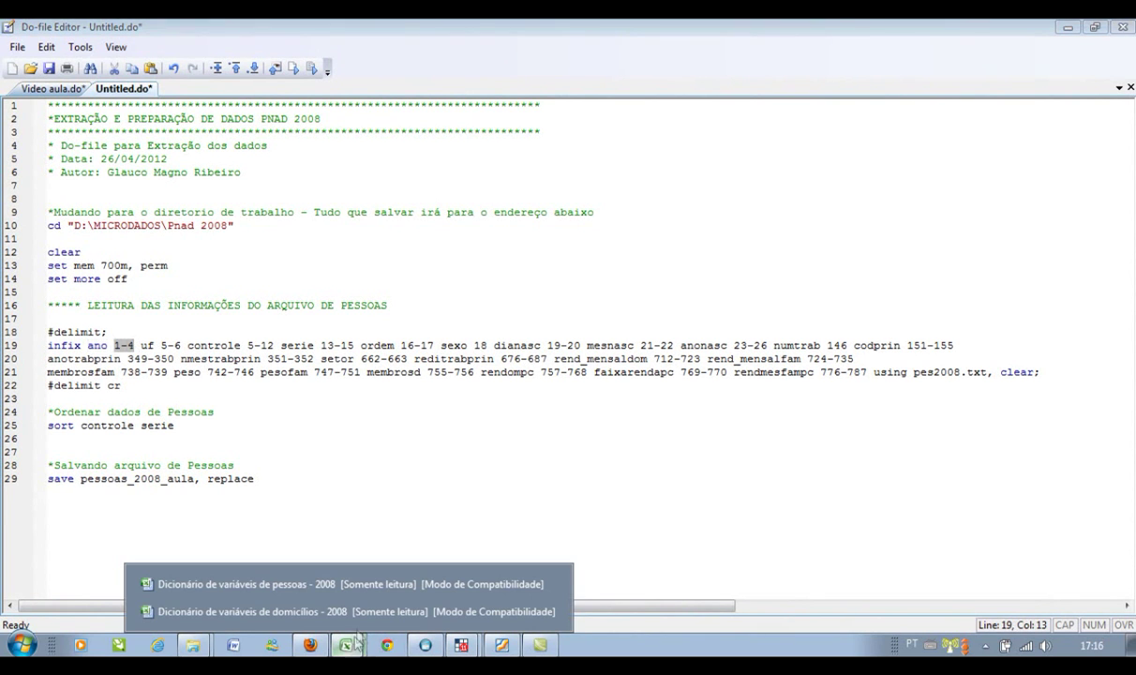
click(293, 584)
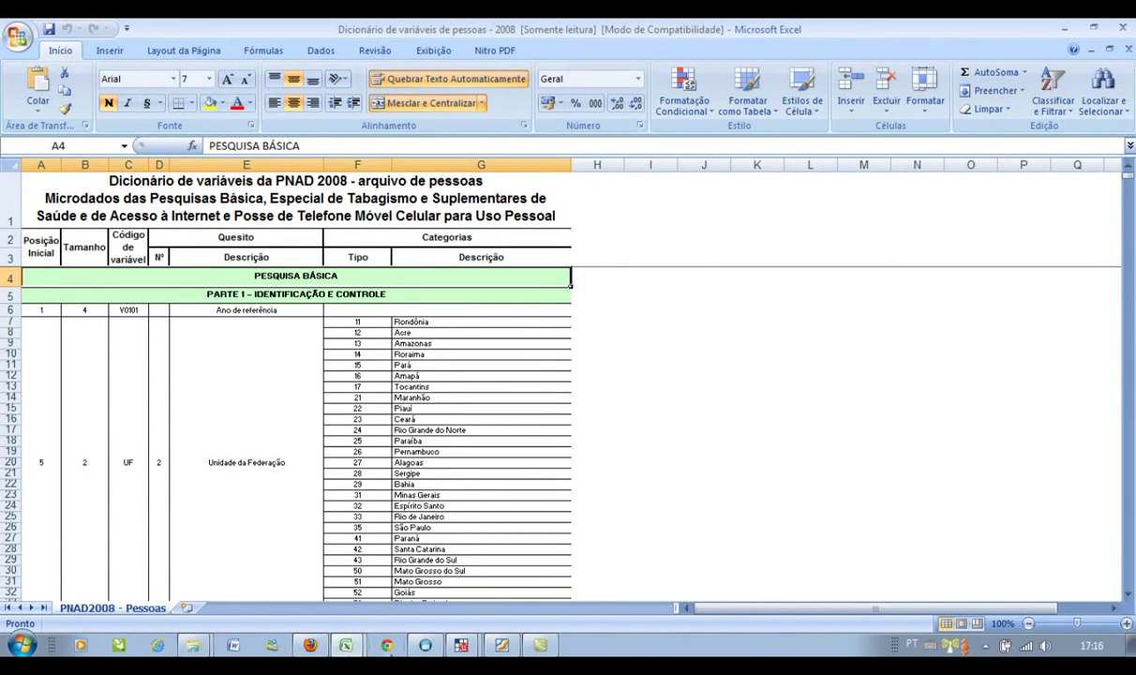
key(alt+Tab)
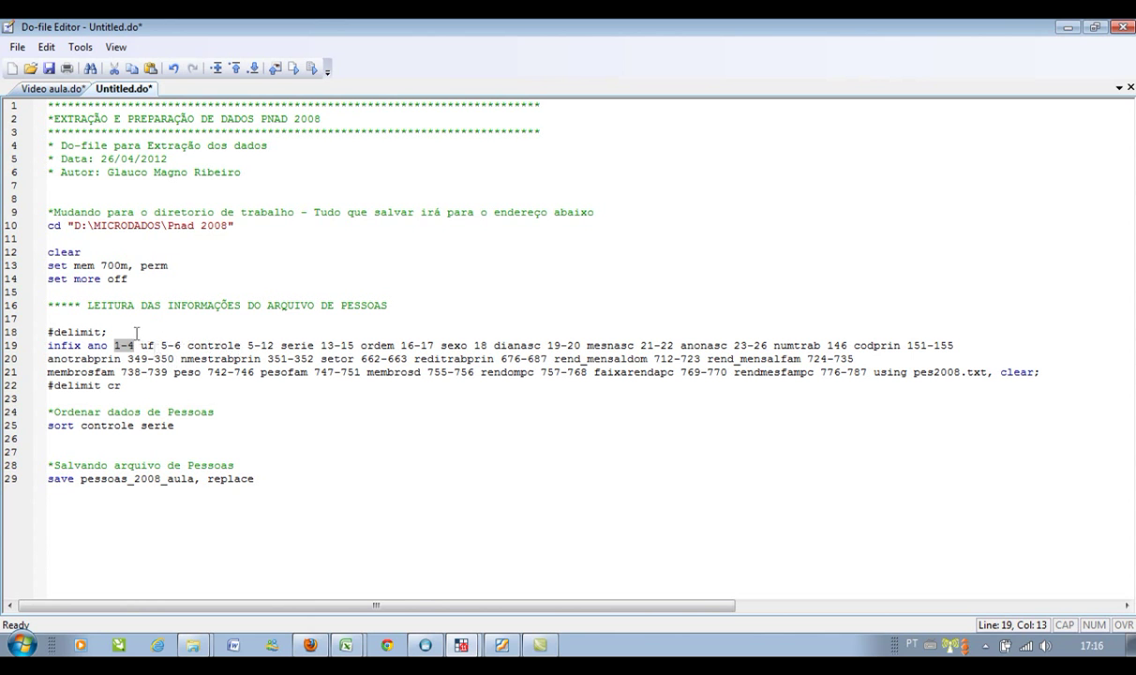
key(alt+Tab)
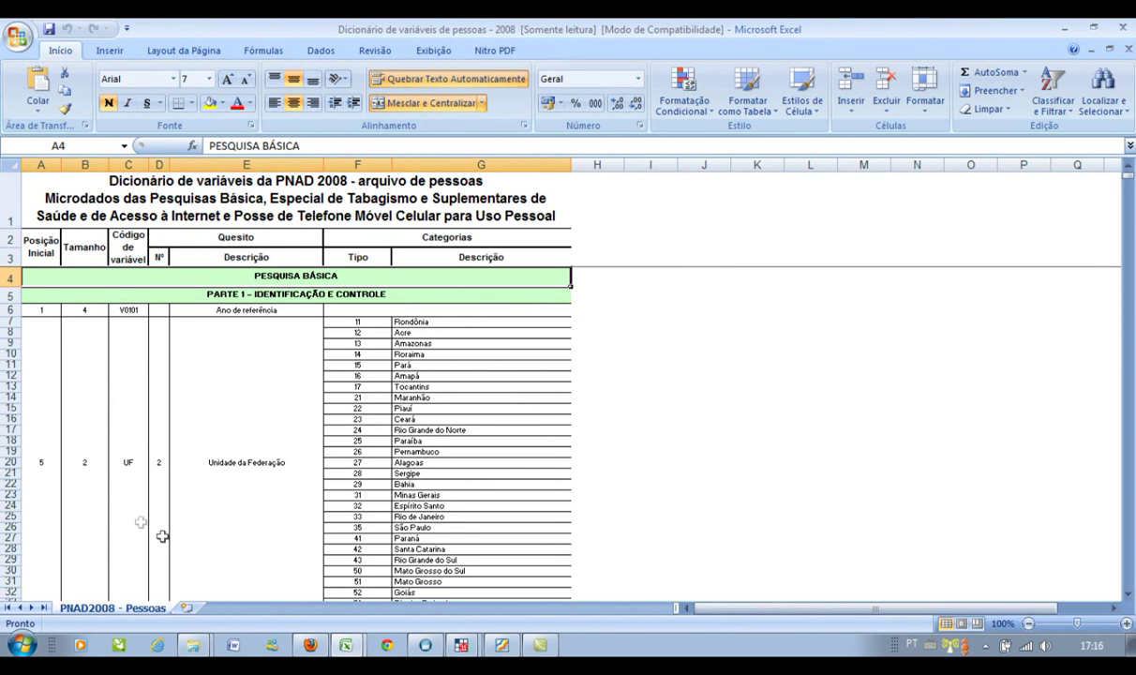
key(alt+Tab)
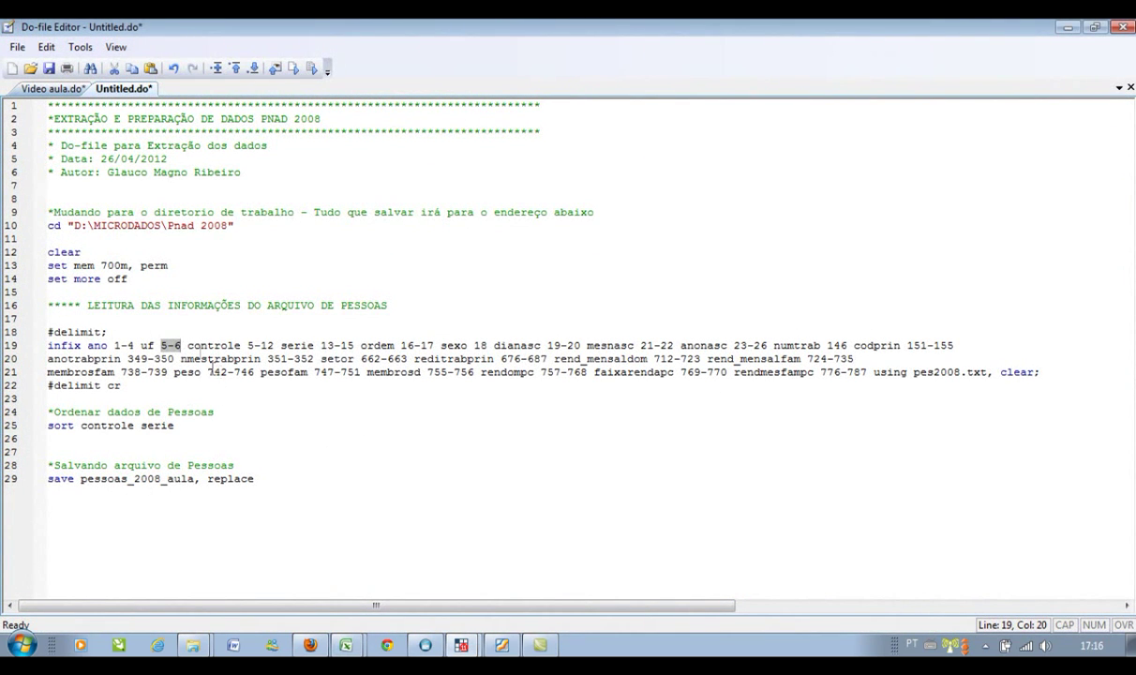
drag(187, 346, 274, 347)
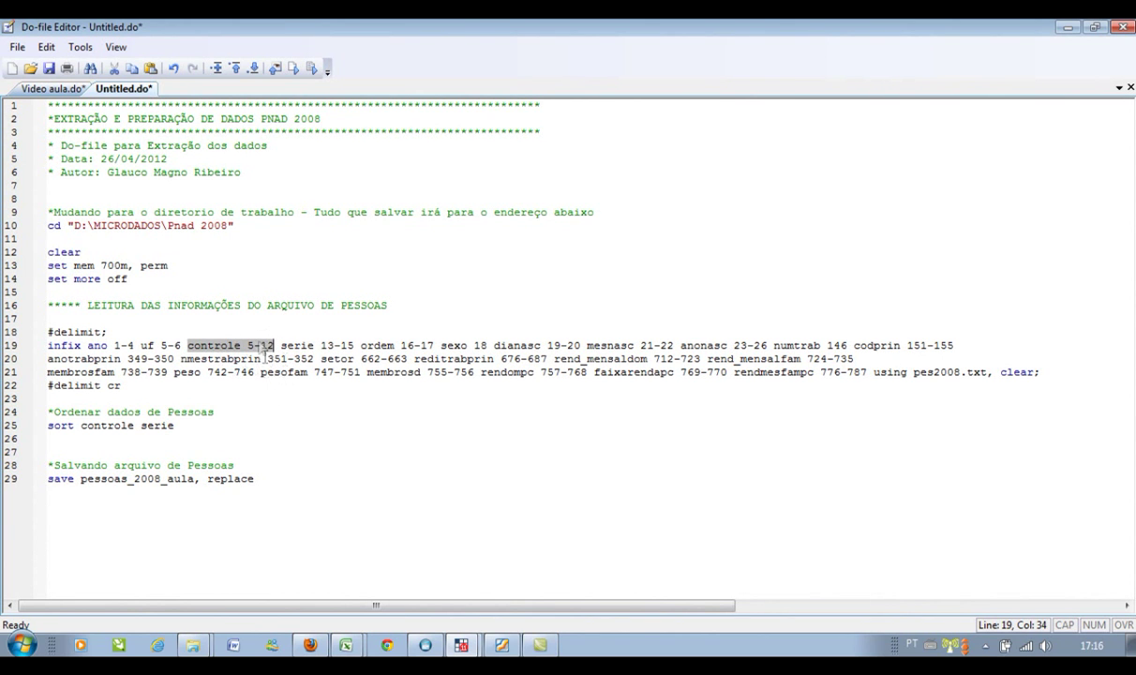
key(alt+Tab)
scroll(180, 490, down, 3)
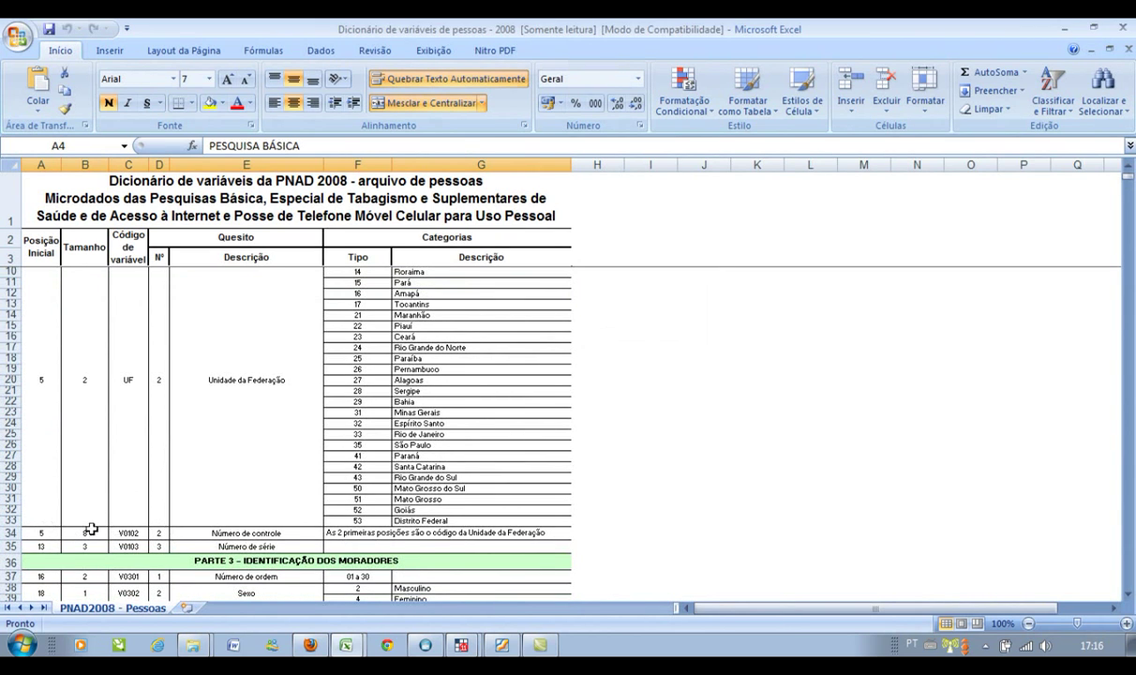
key(alt+Tab)
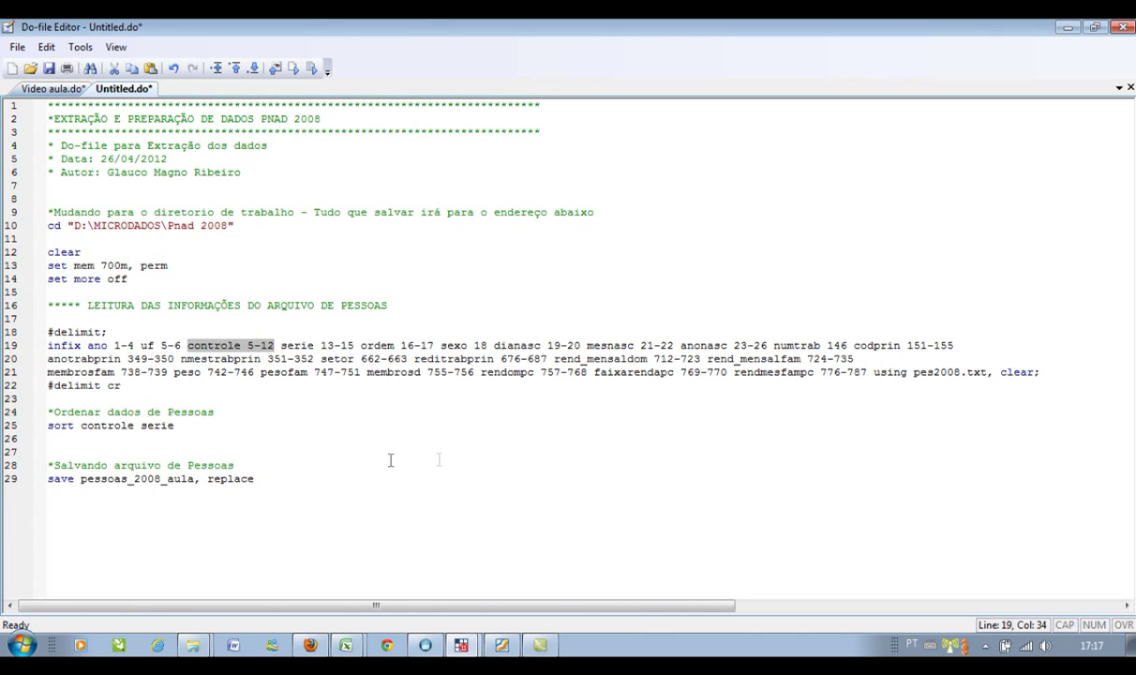
Run the person-file reading block of Untitled.do, from its LEITURA heading through #delimit cr, to load pes2008.txt
drag(876, 372, 988, 372)
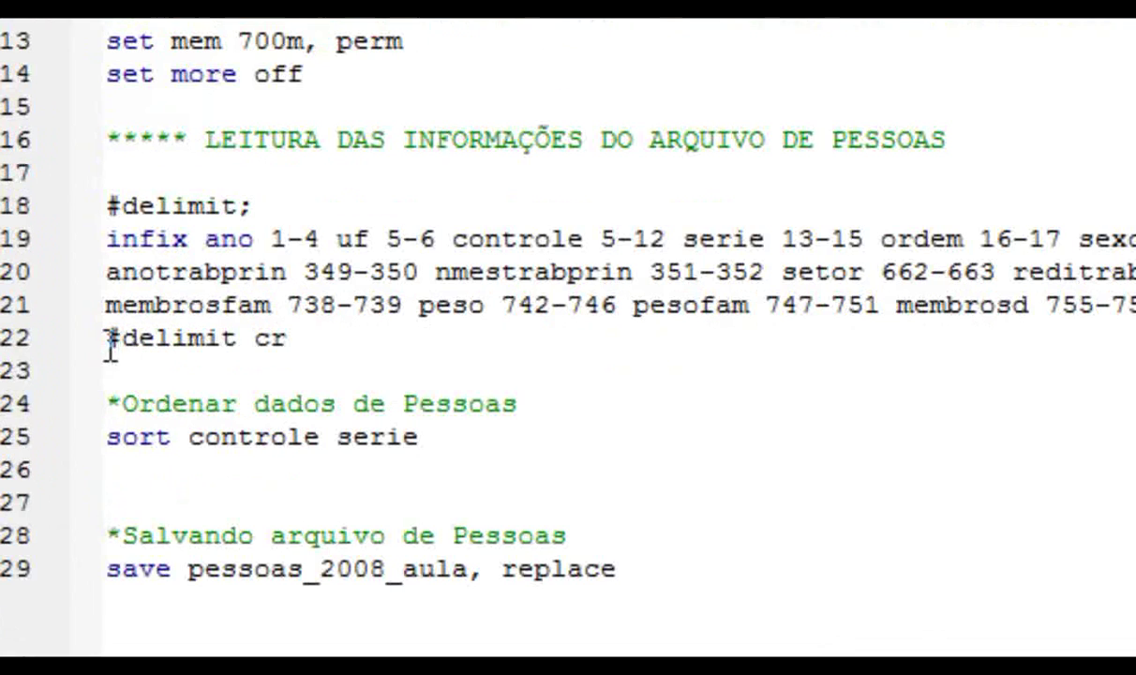
drag(48, 394, 147, 382)
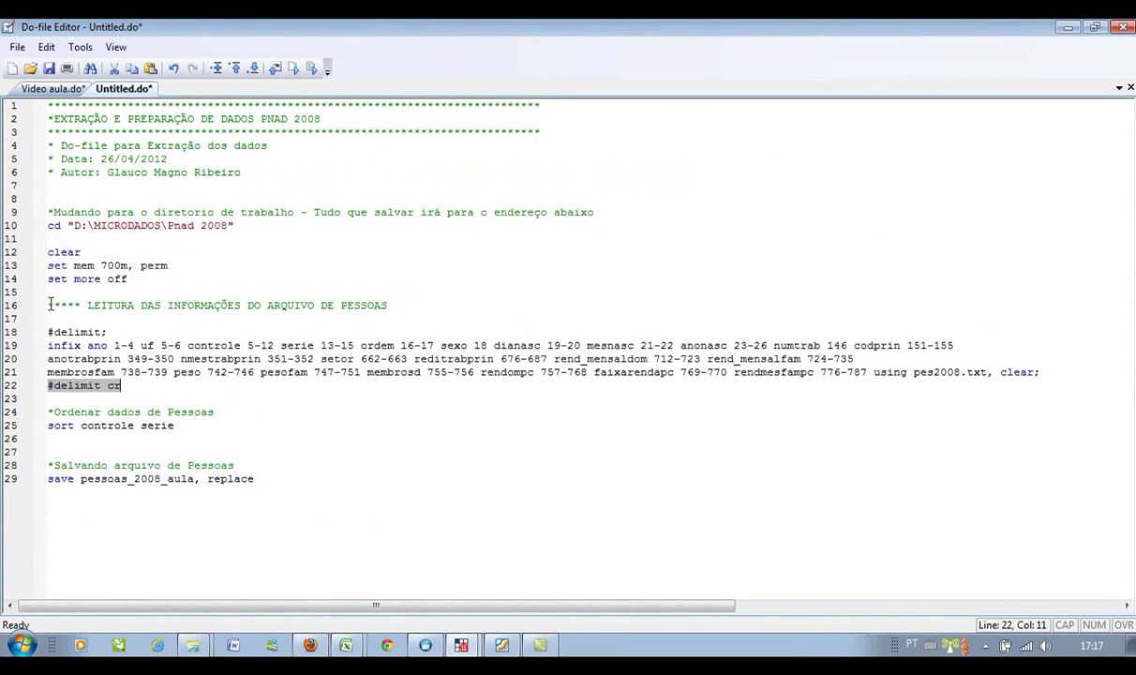
click(49, 305)
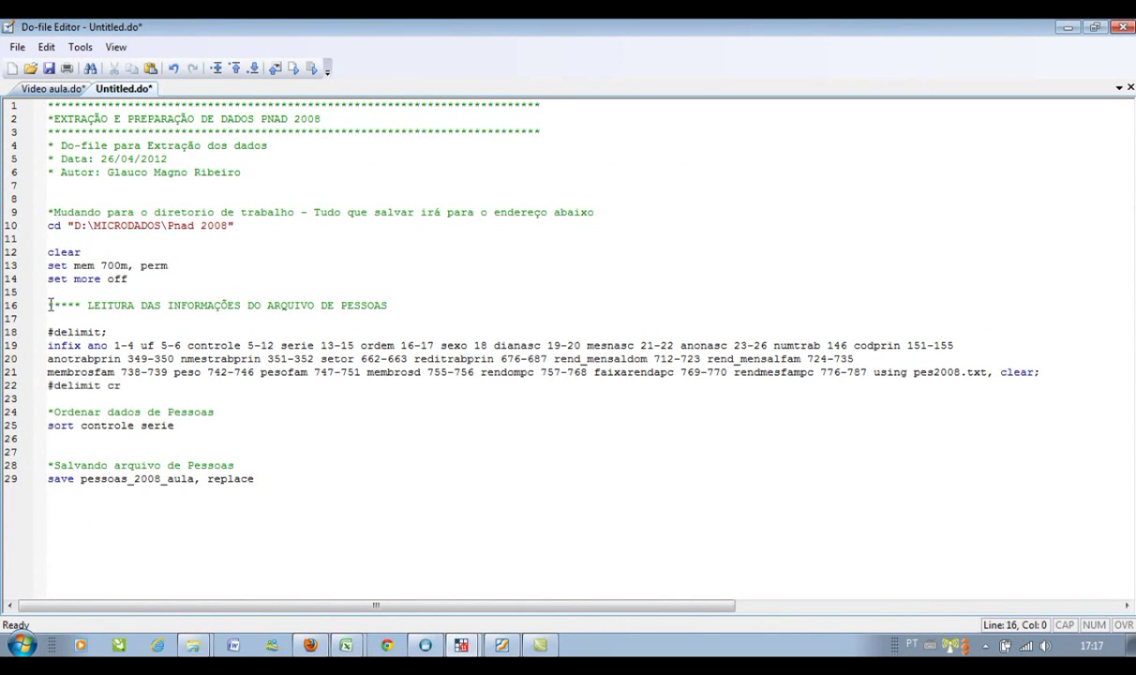
drag(52, 206, 248, 385)
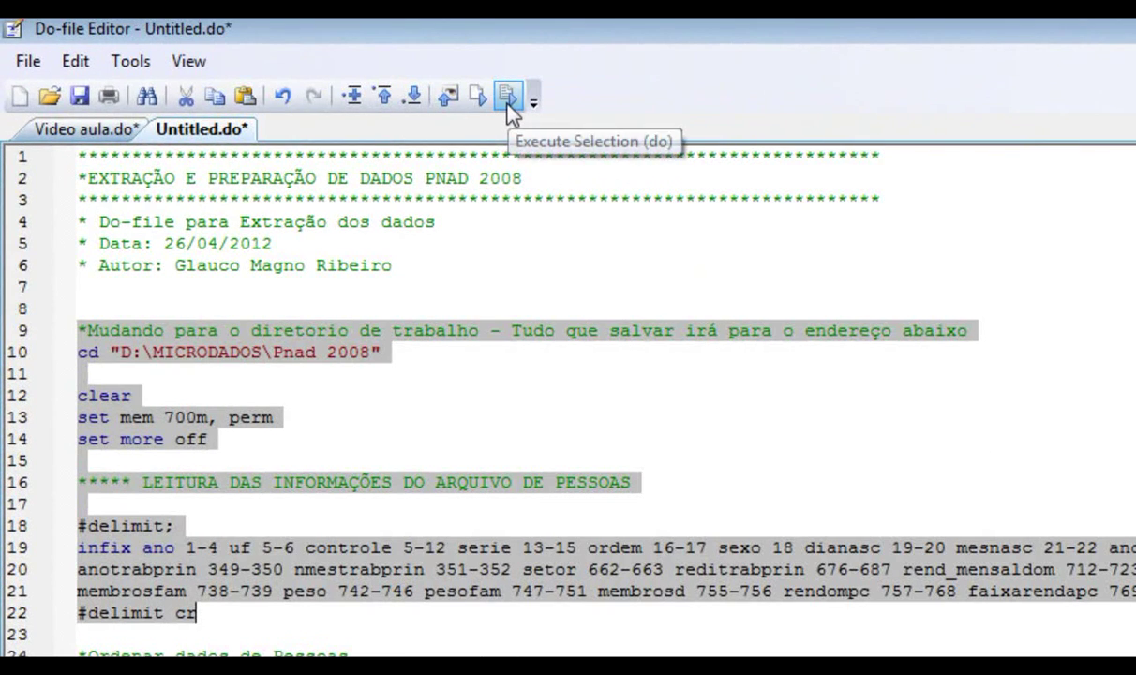
click(145, 482)
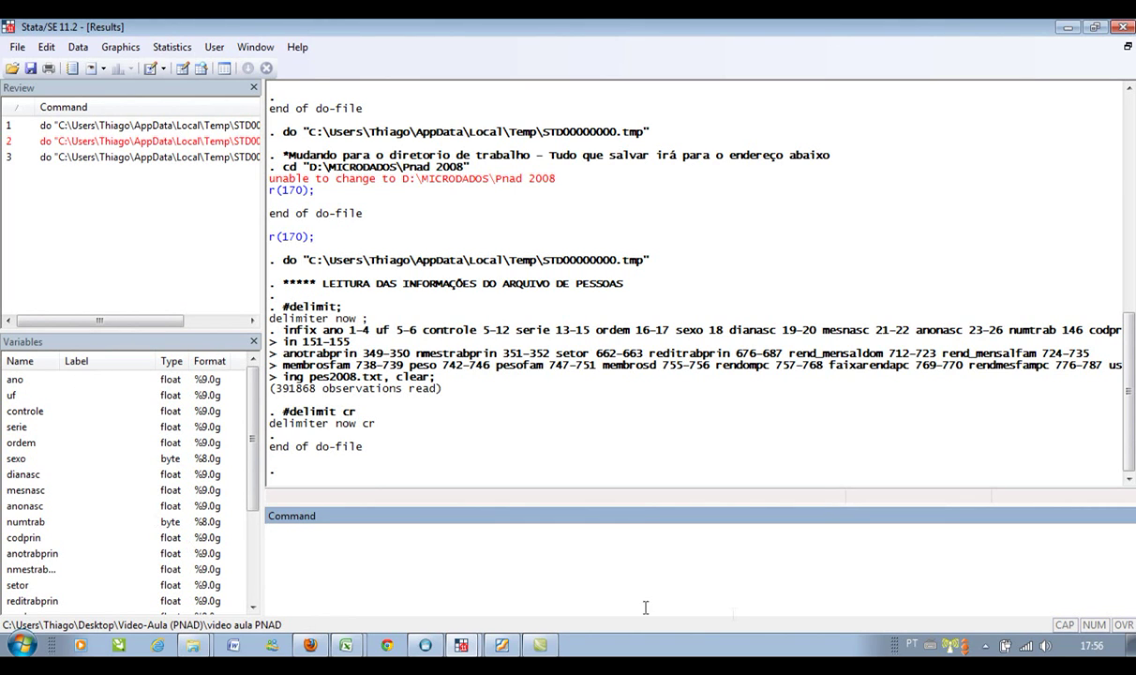
Open the loaded person data with the edit command and maximize the Data Editor window
text(edit)
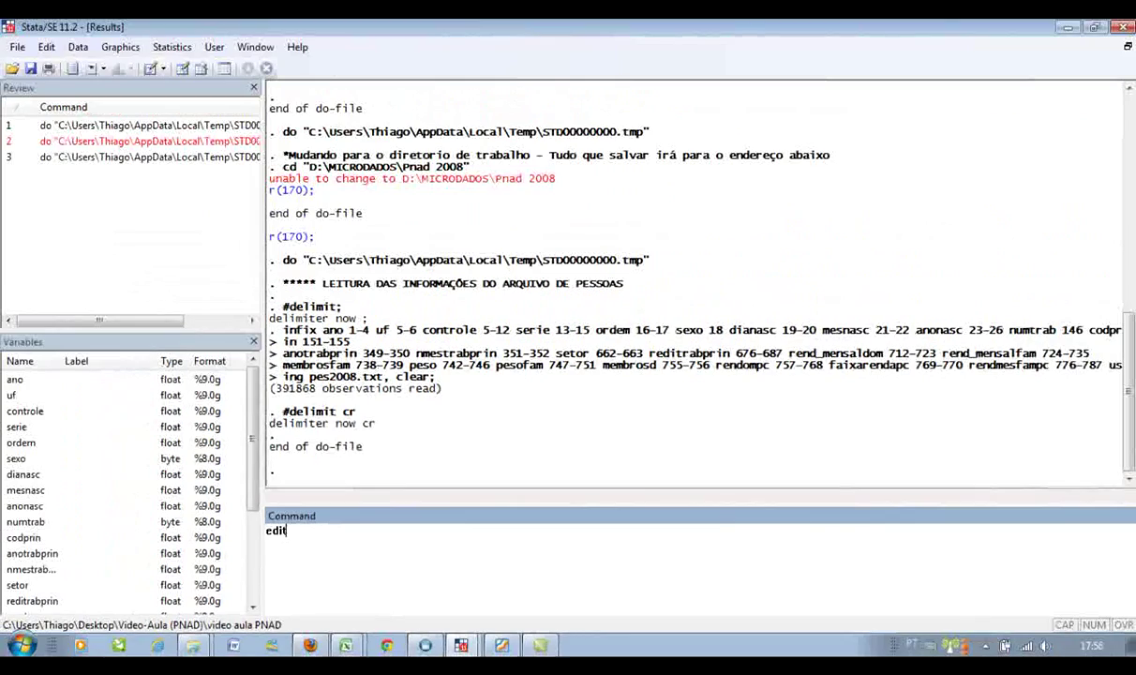
key(Return)
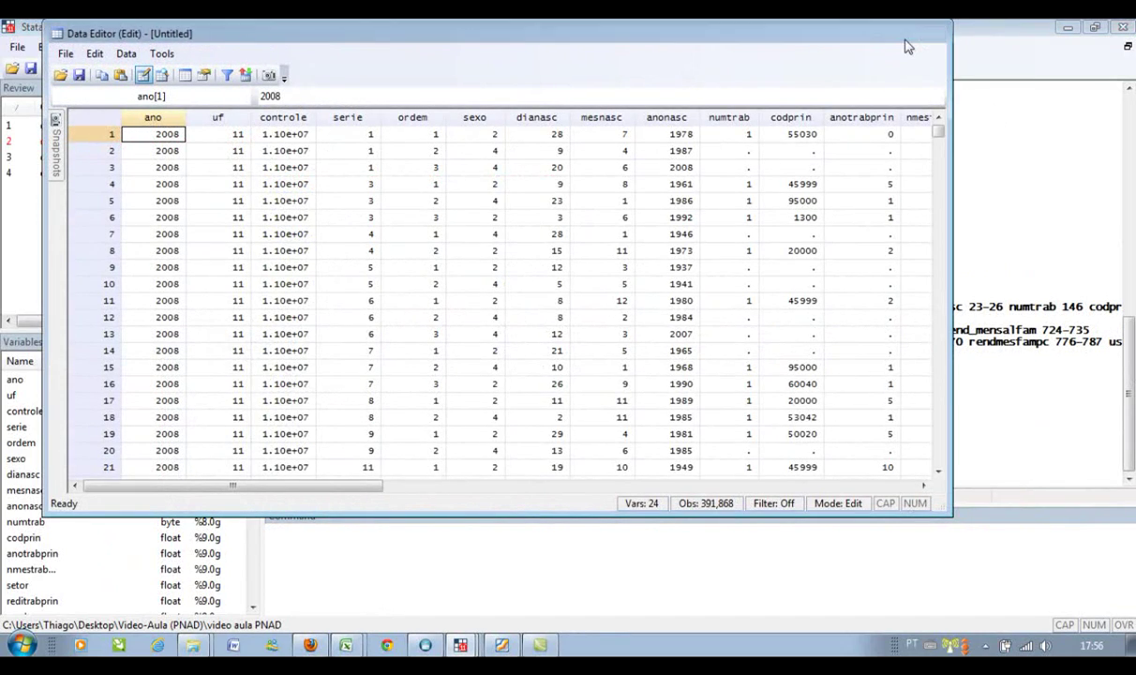
double_click(906, 41)
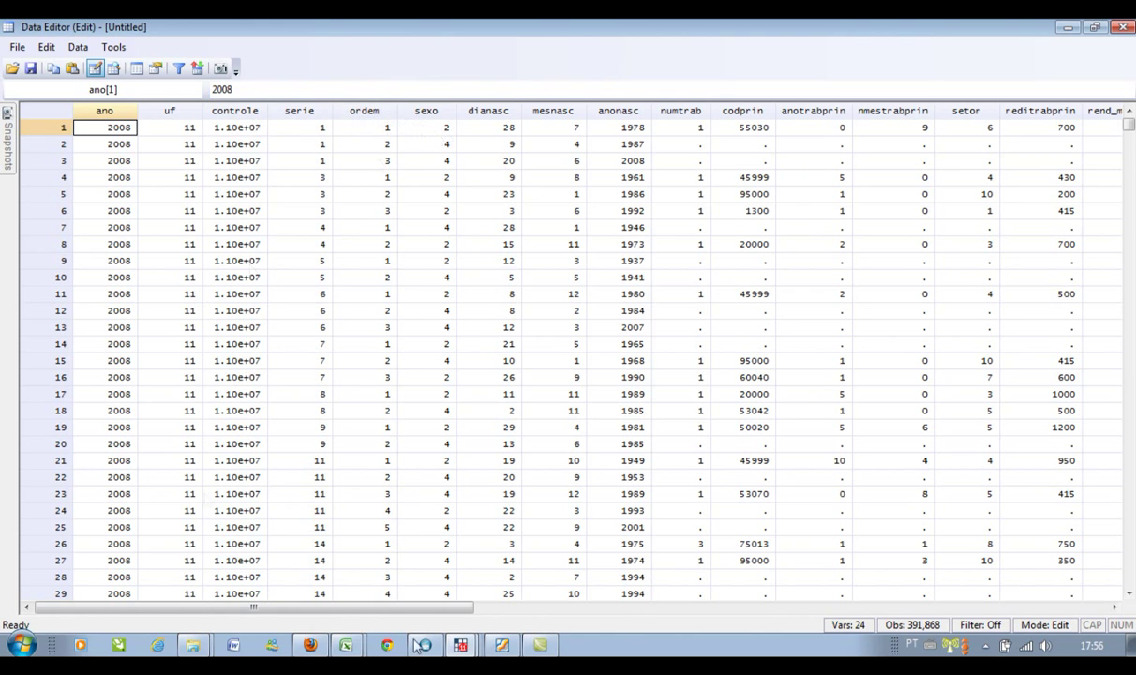
Check the loaded variables against the Dicionário de variáveis de pessoas - 2008 workbook and the infix command in Untitled.do
mouse_move(345, 645)
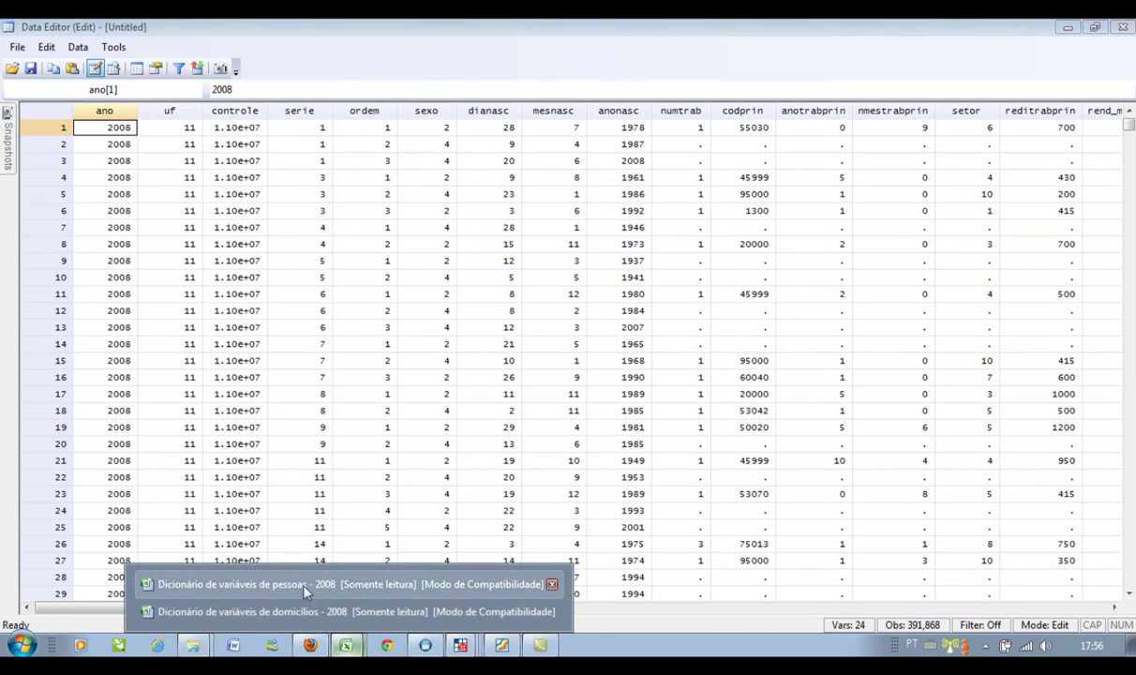
click(337, 584)
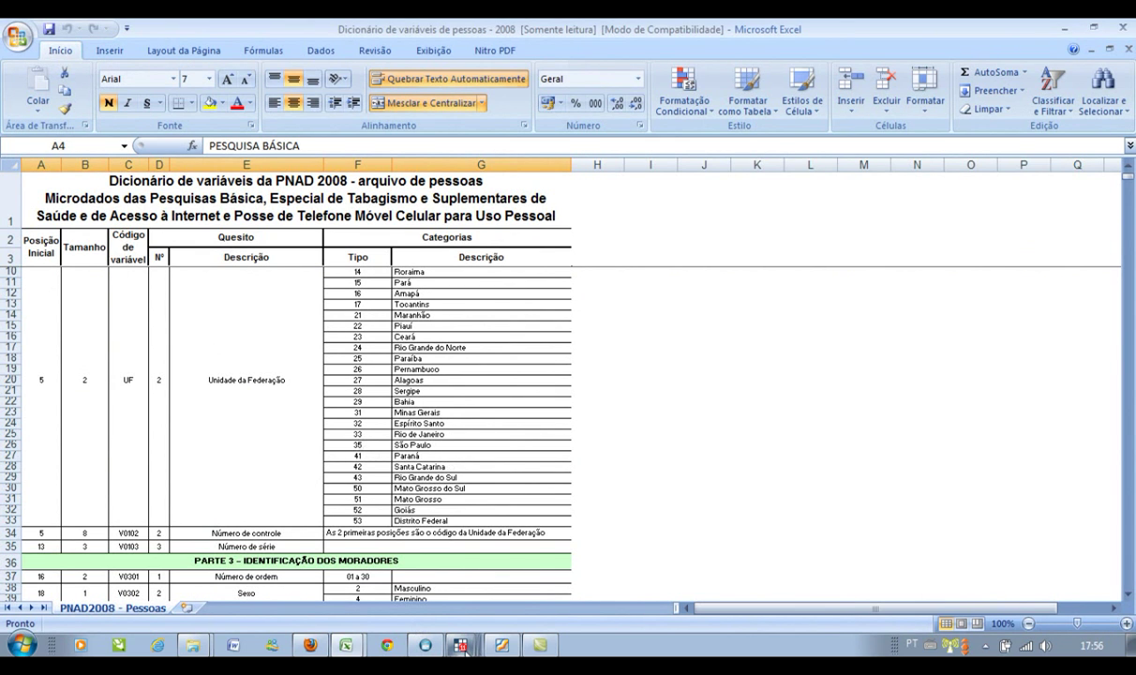
mouse_move(462, 646)
click(413, 566)
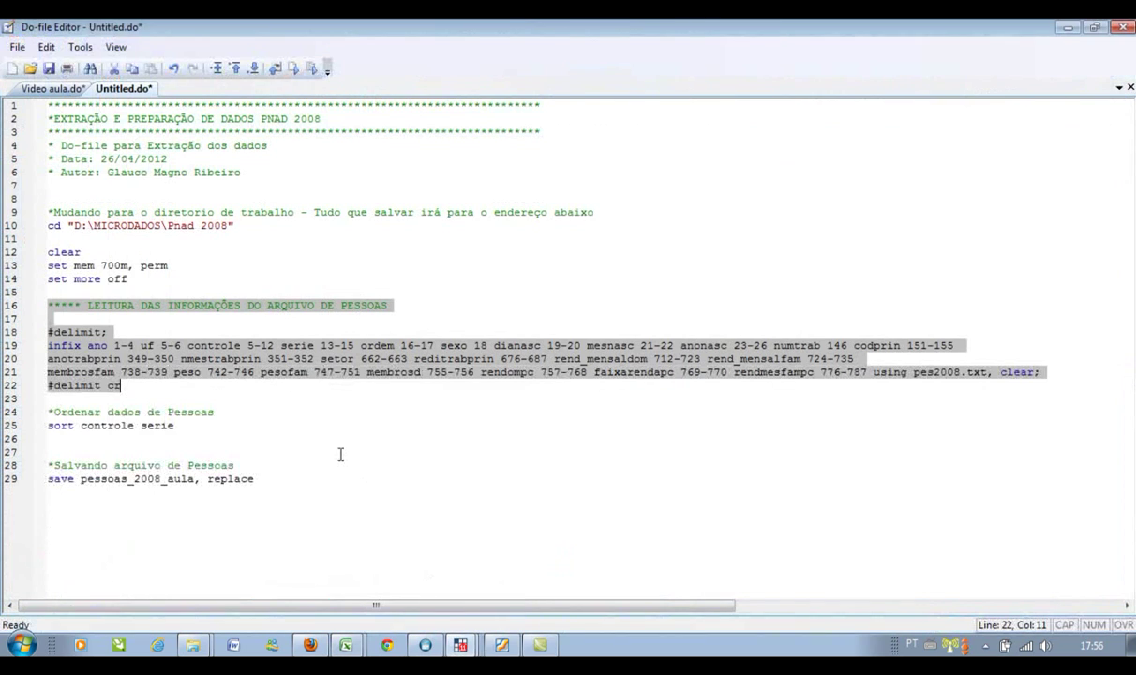
click(417, 611)
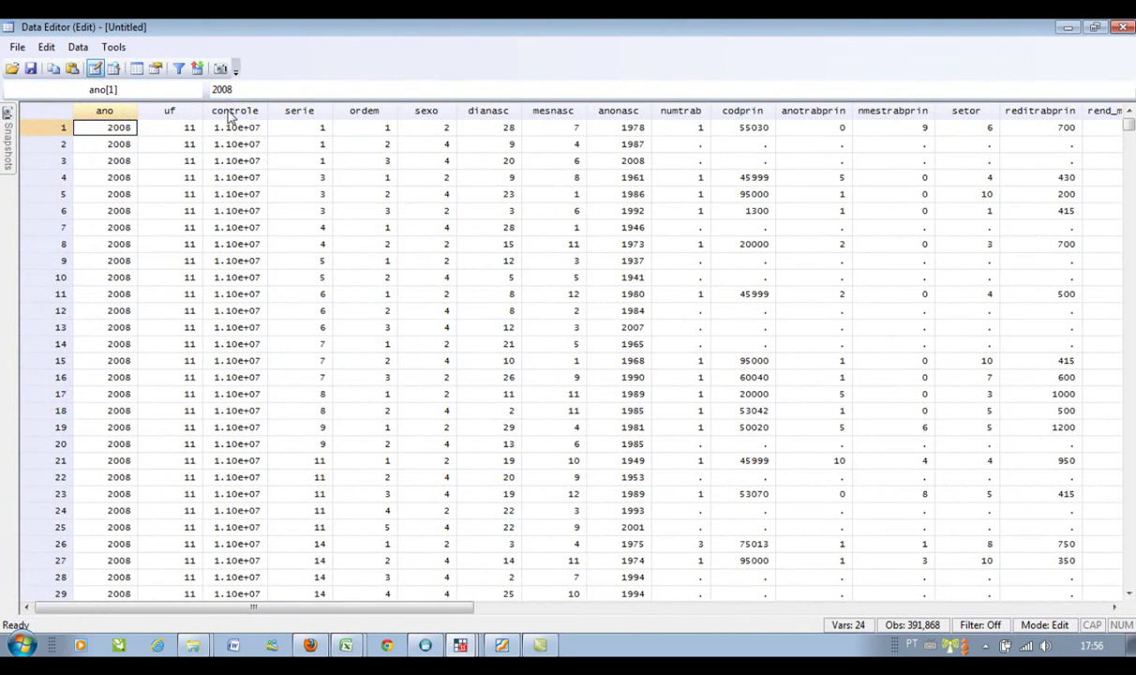
Set the display format of the controle variable to %12.0g in its variable properties
click(230, 114)
right_click(230, 116)
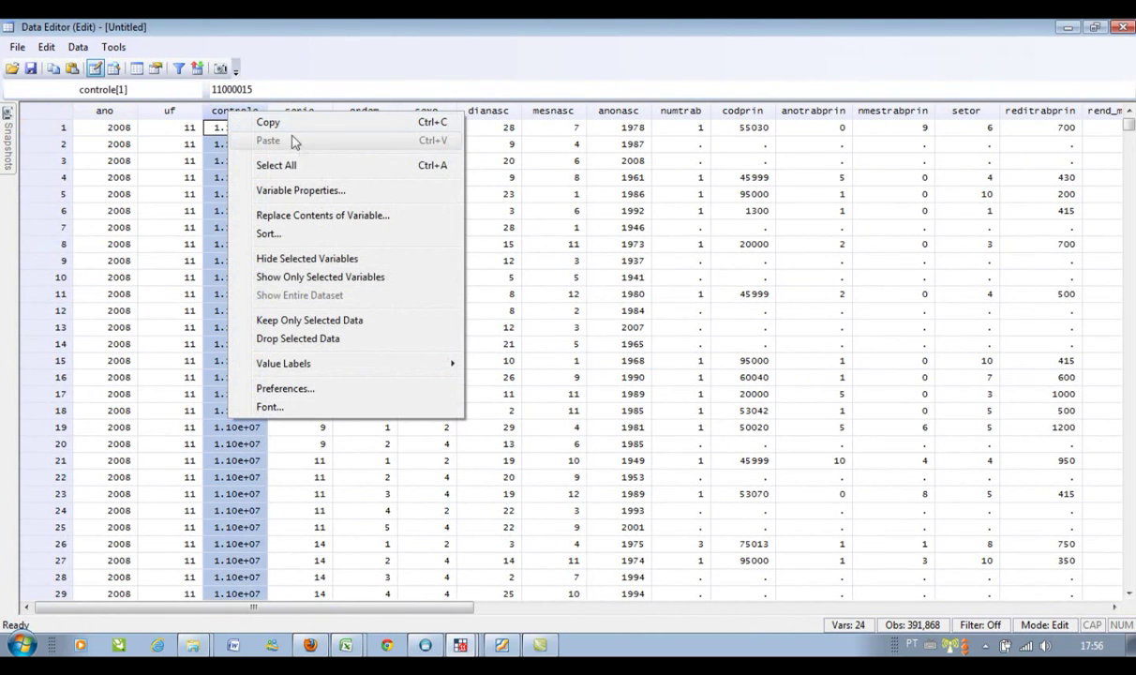
click(301, 191)
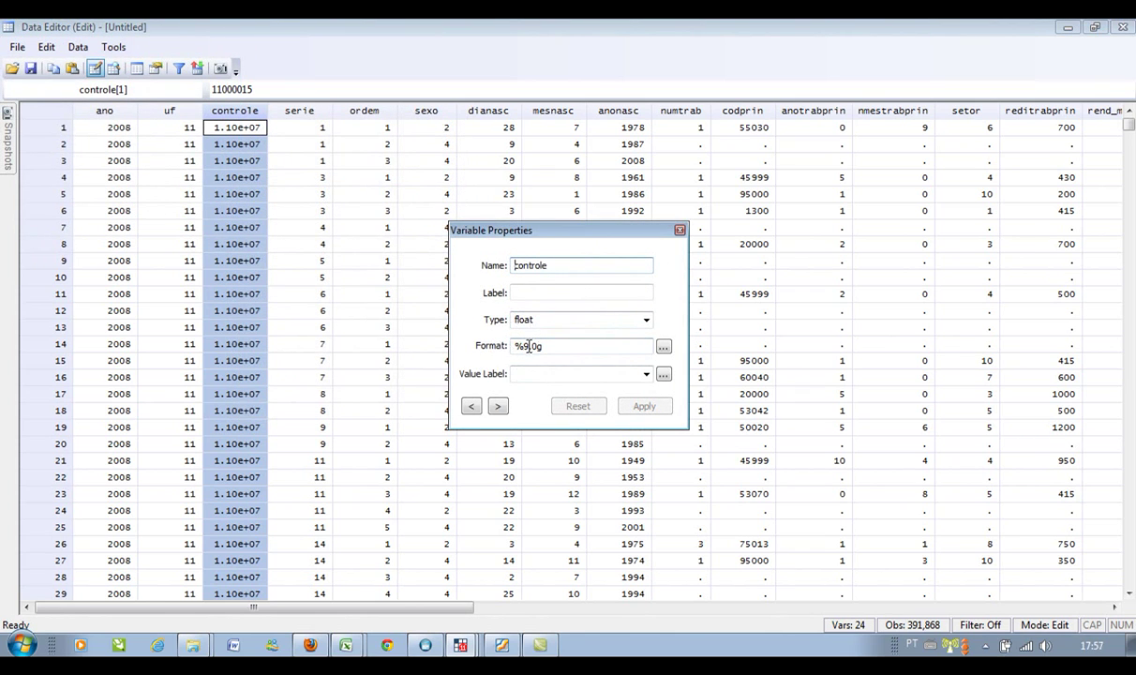
key(BackSpace)
key(BackSpace)
text(1)
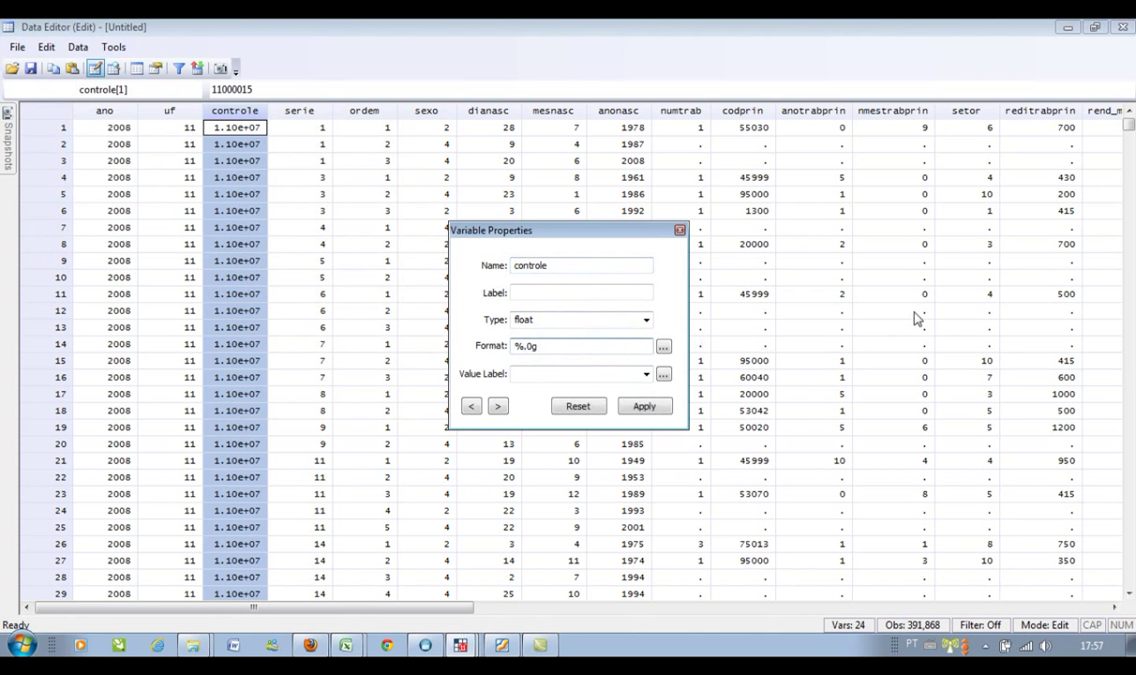
text(2)
click(646, 408)
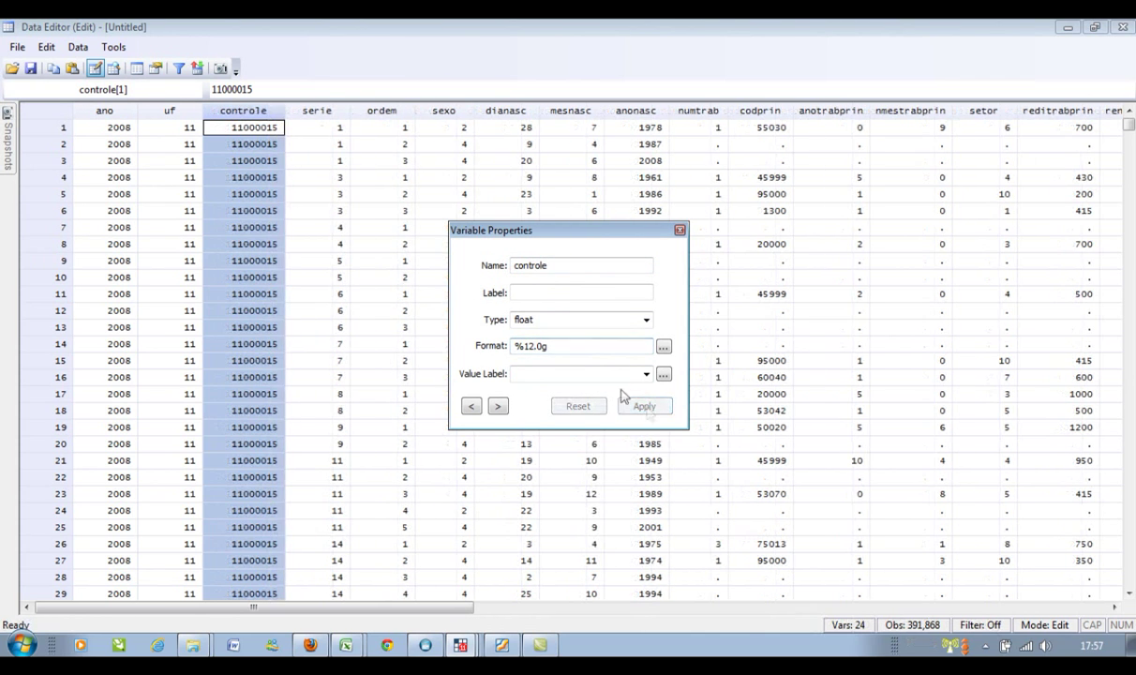
click(679, 232)
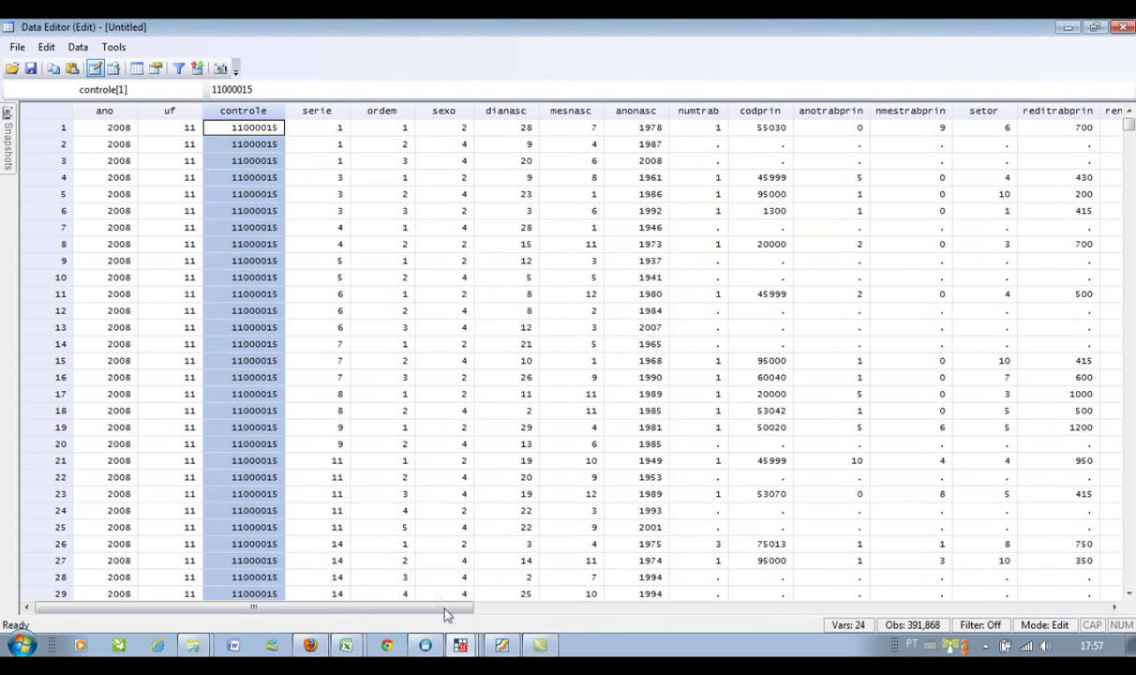
Run only the sort controle serie line of Untitled.do to order the person data
click(460, 645)
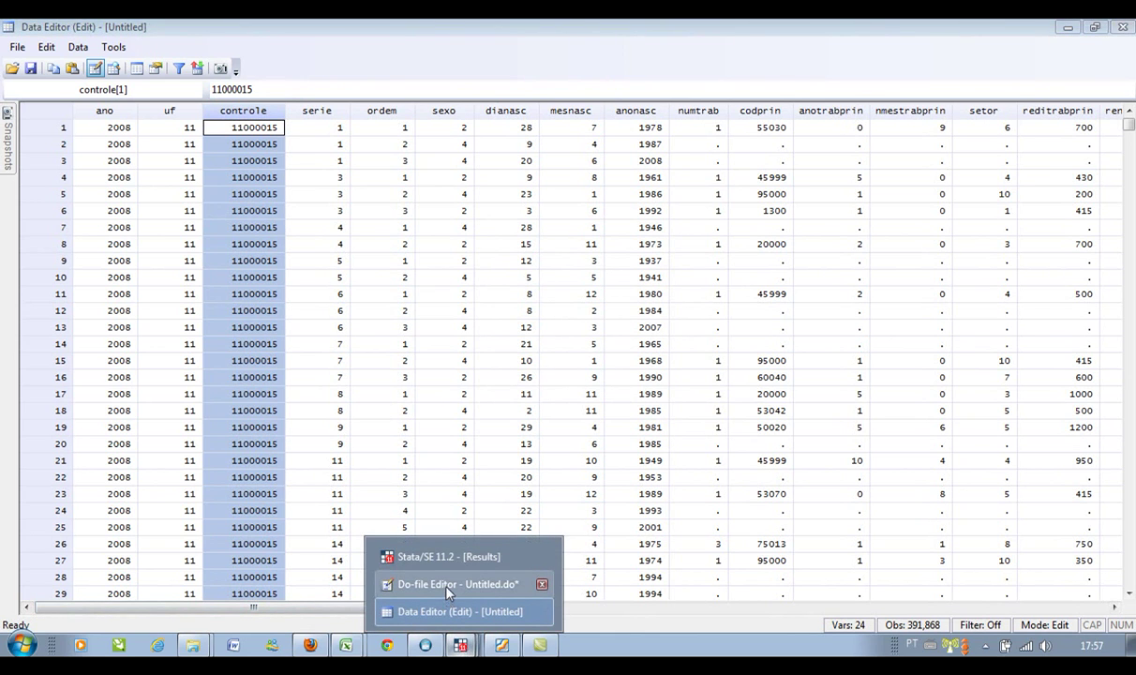
click(447, 587)
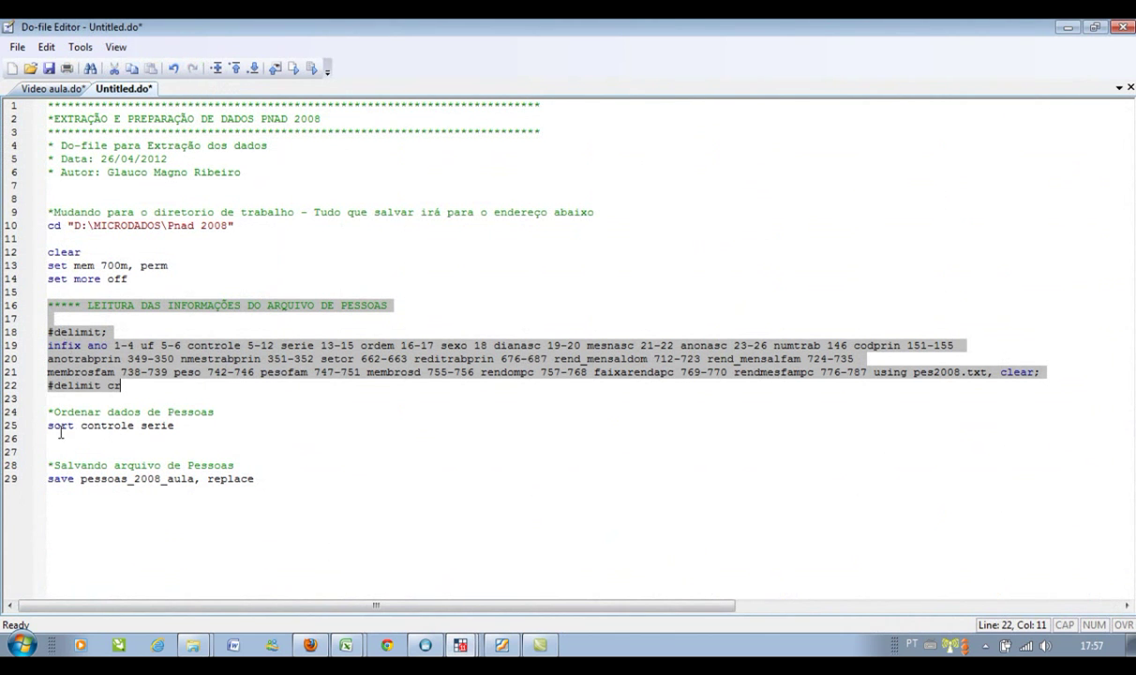
drag(50, 424, 180, 430)
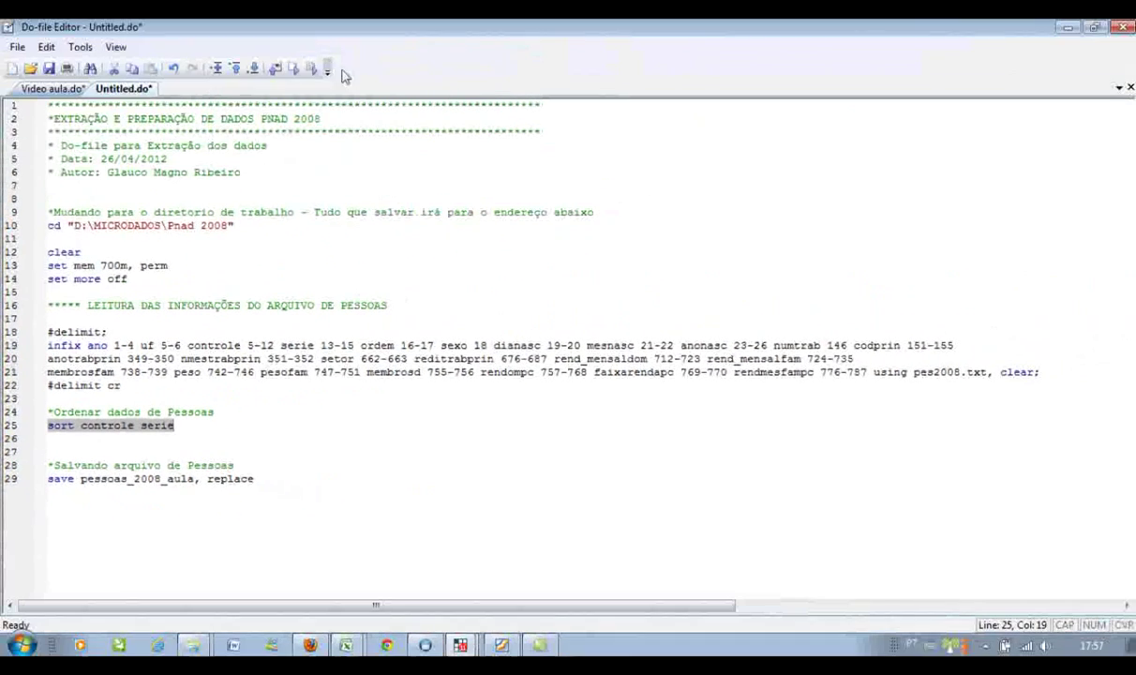
click(313, 75)
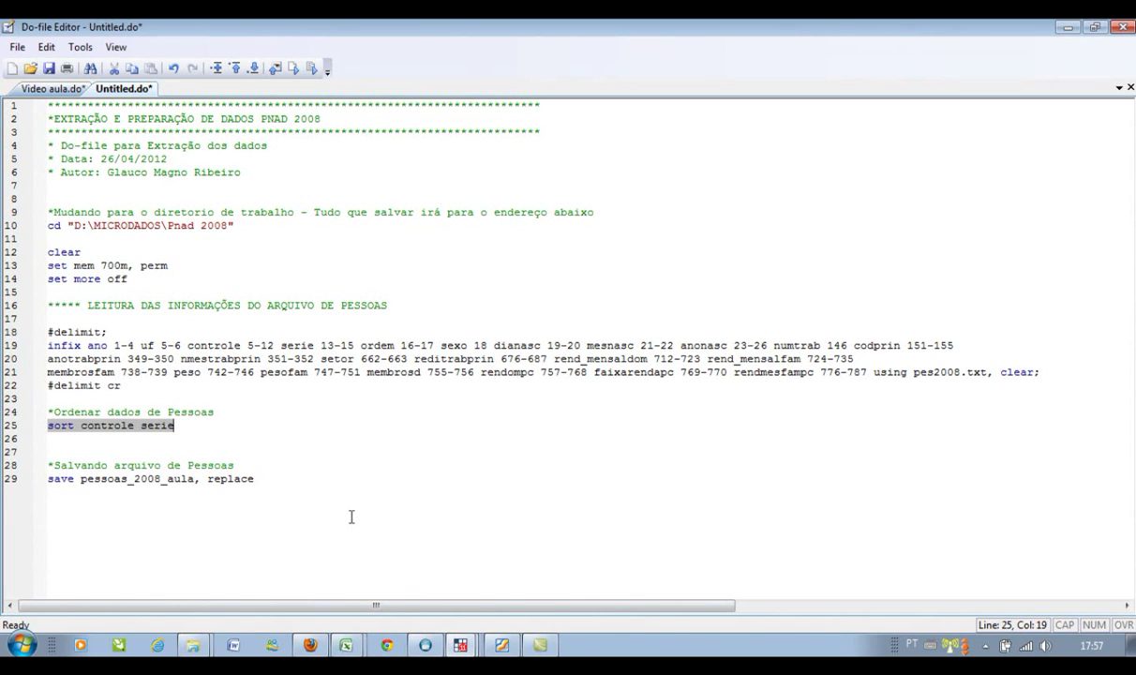
Review the sorted variables in the Data Editor from uf through rendmesfampc, consulting the person dictionary workbook for the sexo codes
click(460, 645)
click(437, 613)
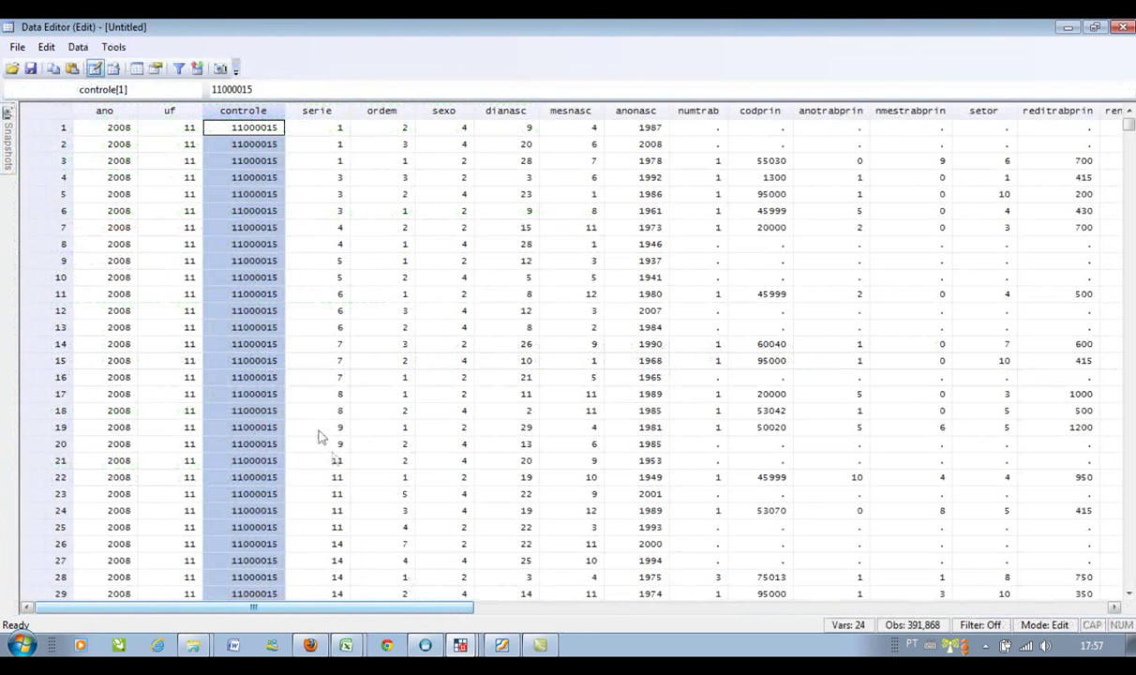
click(180, 132)
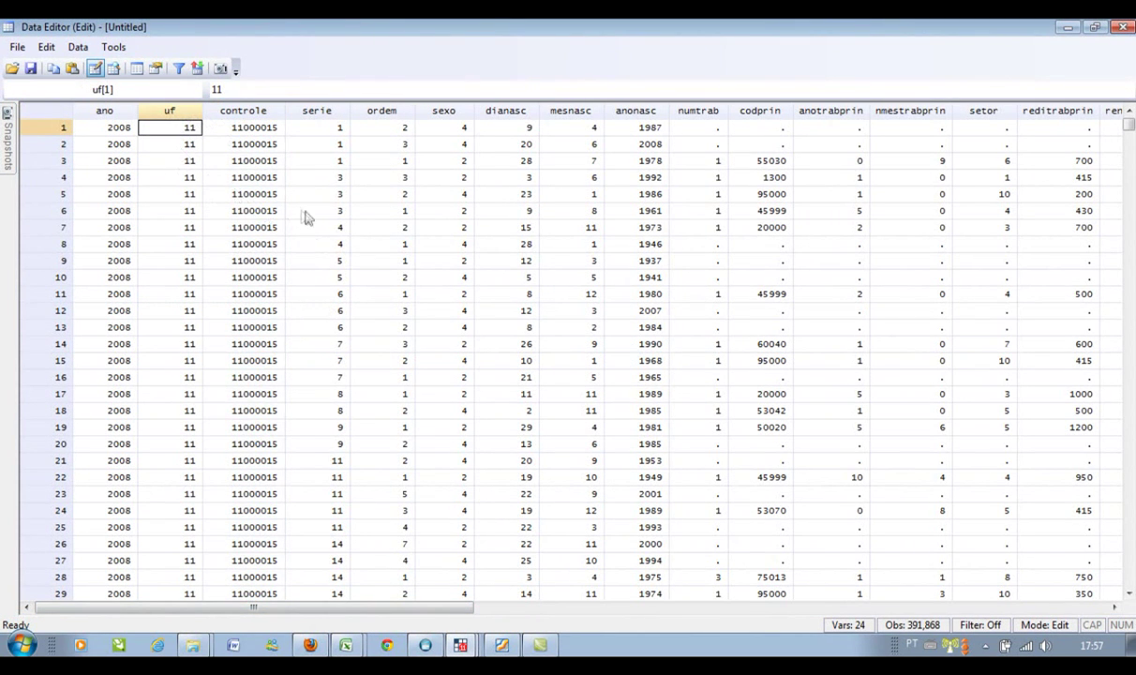
click(458, 131)
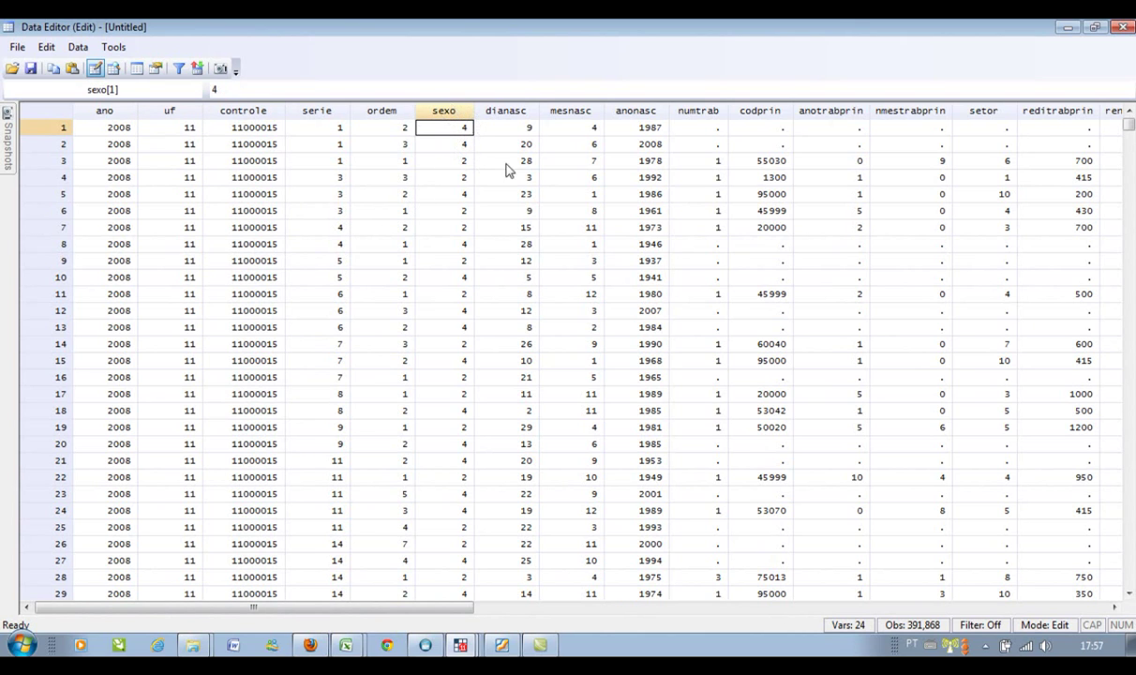
mouse_move(343, 642)
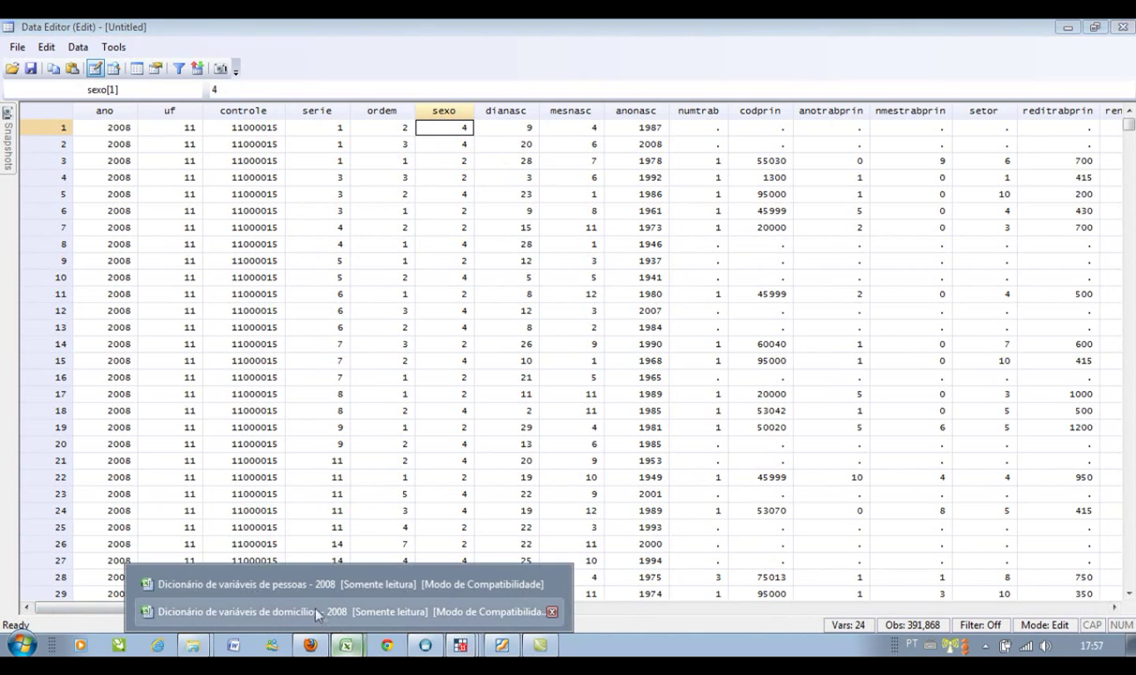
click(281, 584)
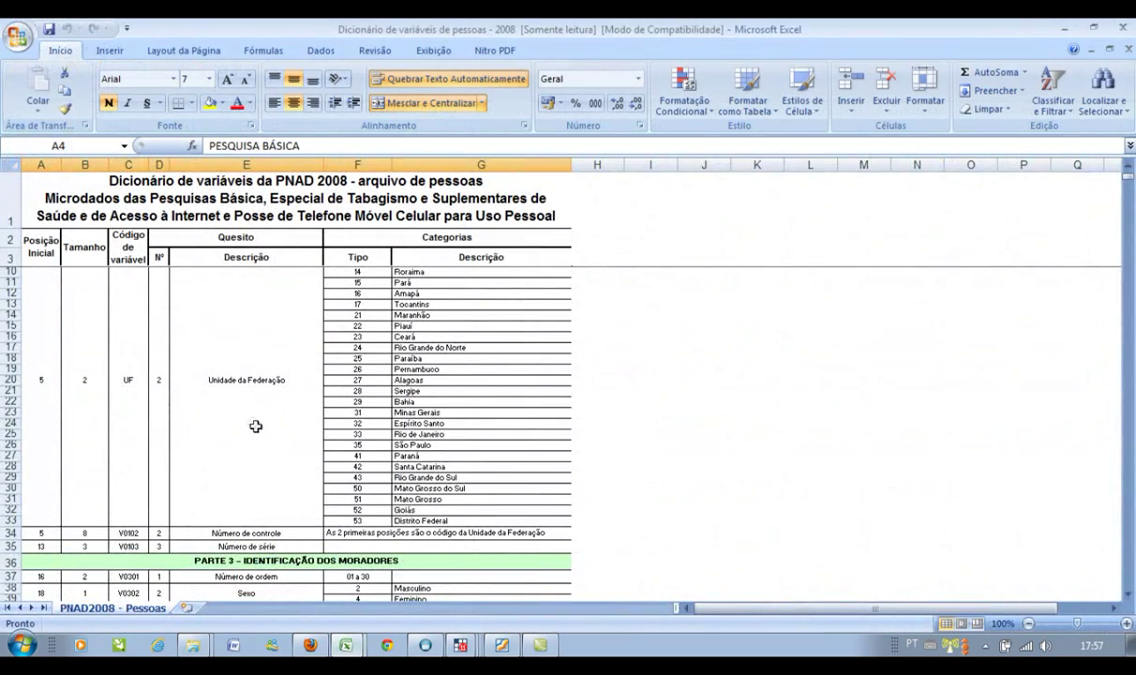
scroll(255, 426, down, 2)
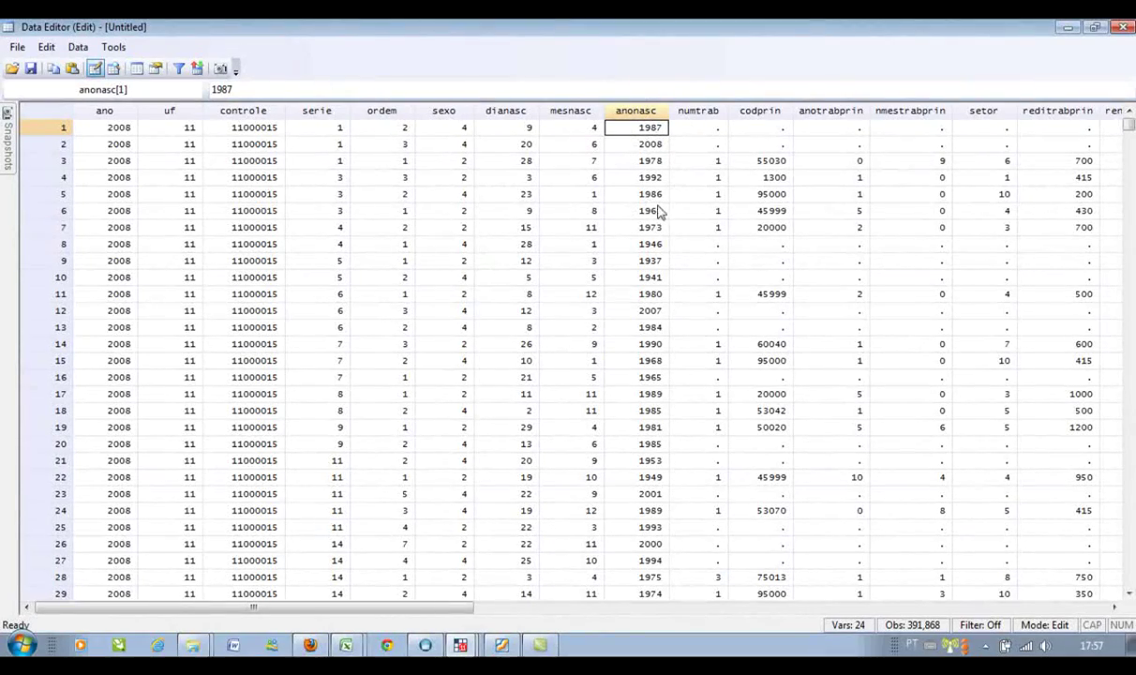
drag(412, 607, 801, 626)
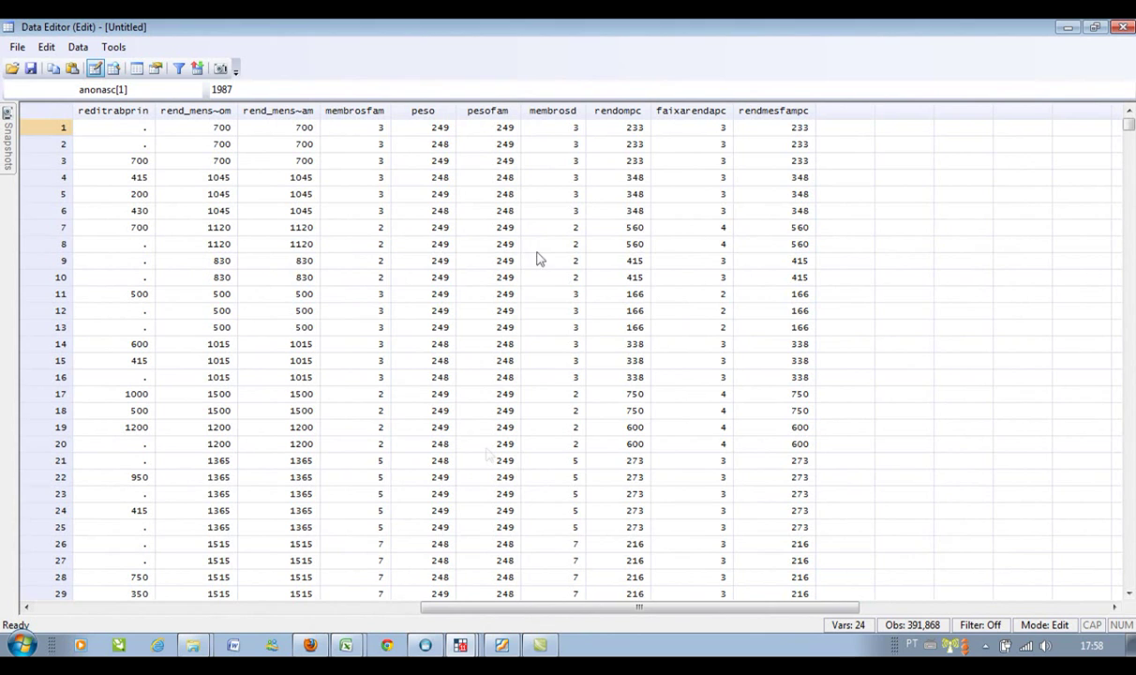
drag(547, 609, 160, 609)
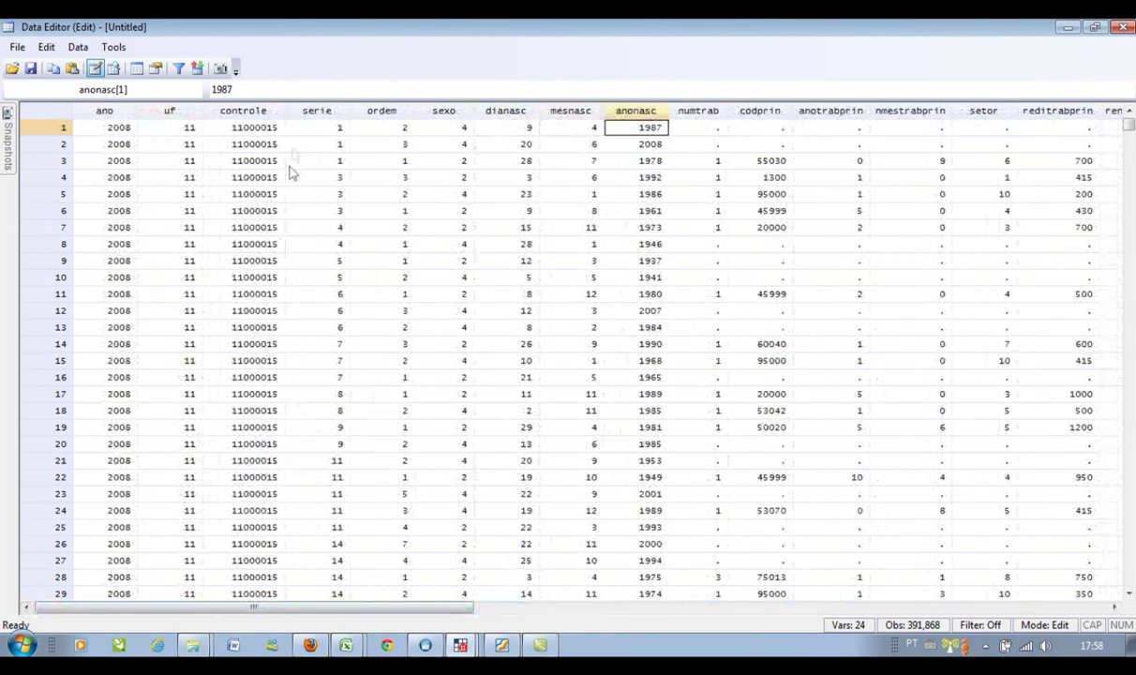
Compare serie and controle across the first three records, and inspect the household income and weight columns
click(343, 128)
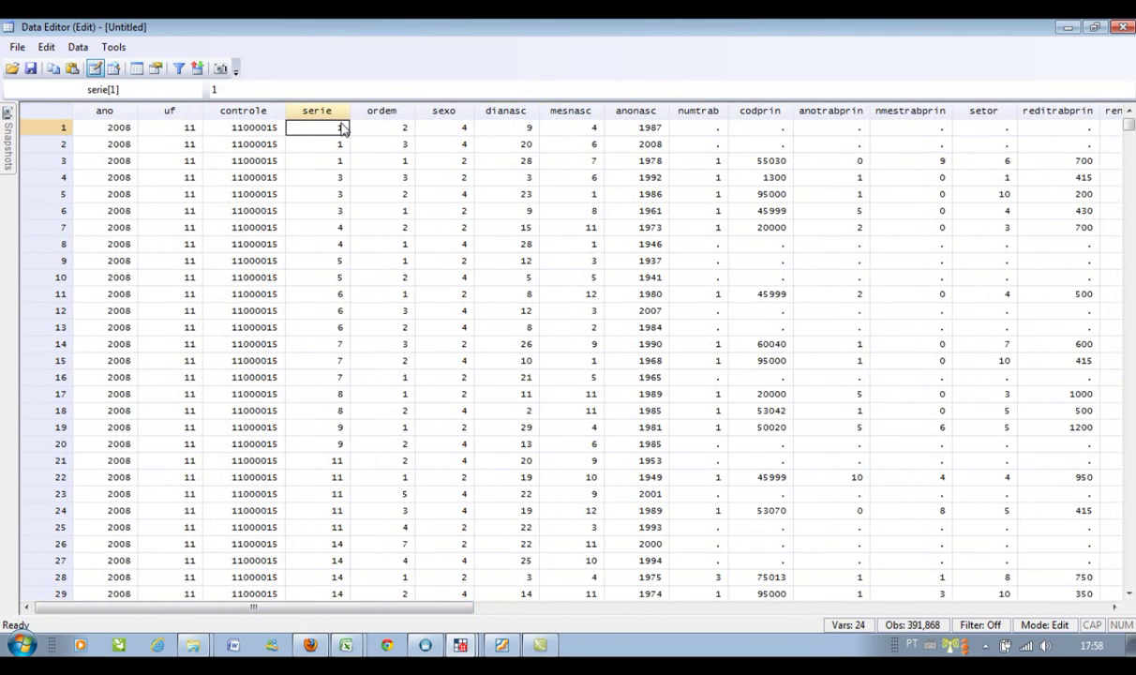
drag(343, 127, 337, 161)
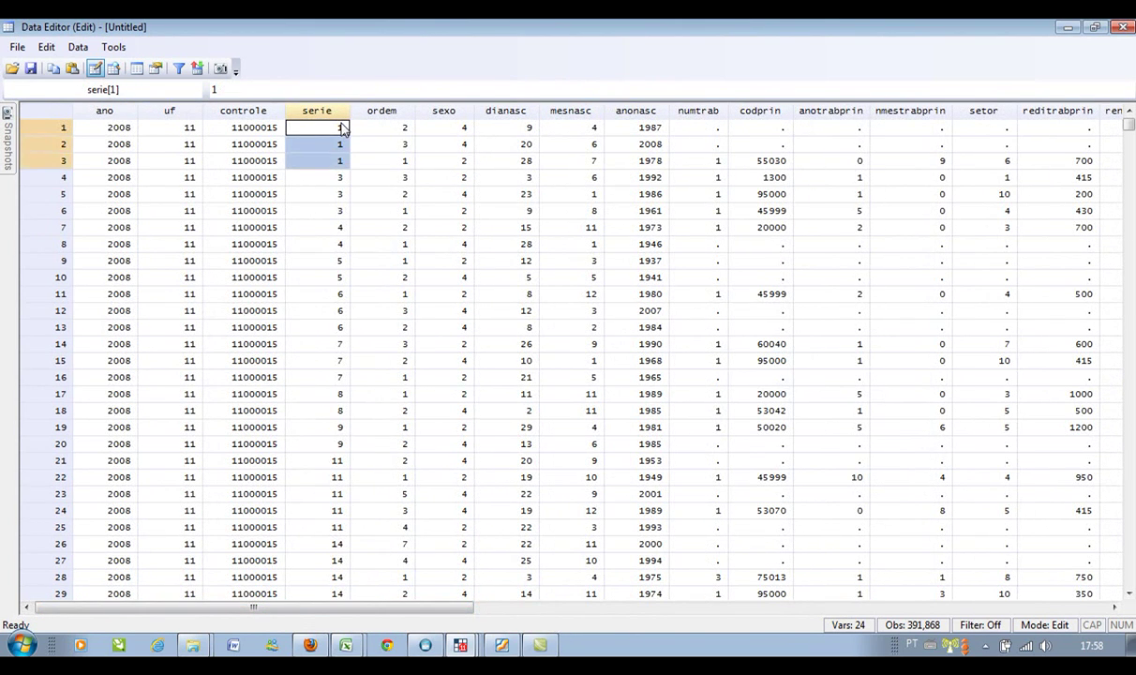
click(265, 114)
drag(245, 127, 251, 165)
key(shift+Down)
key(shift+Down)
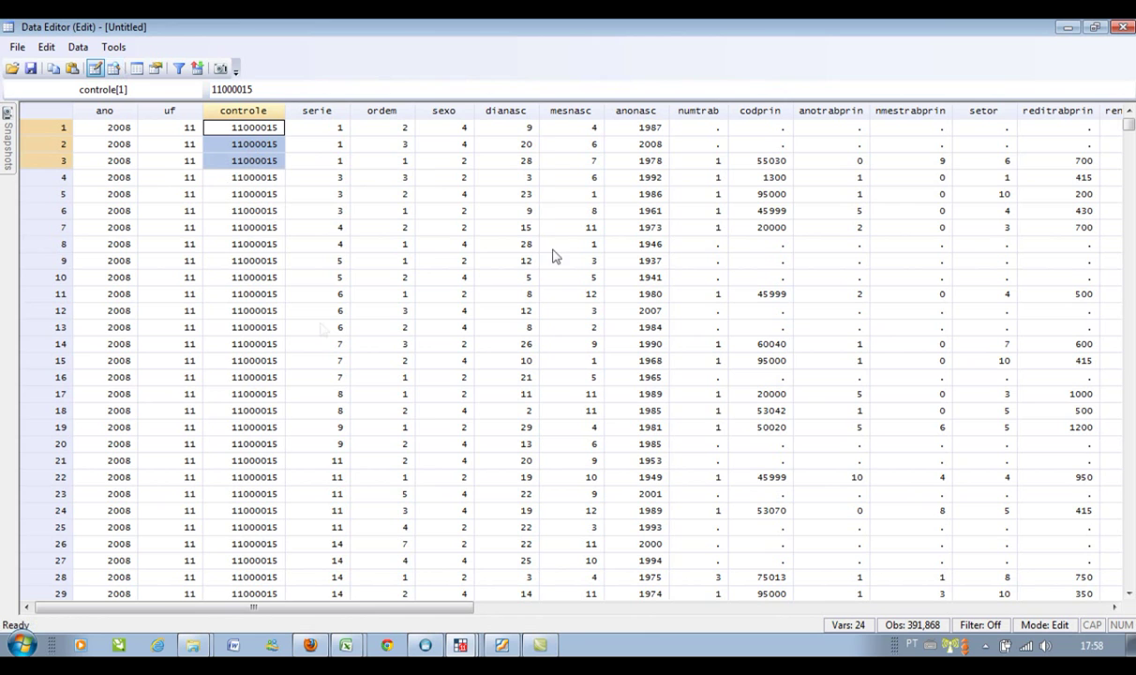
drag(384, 607, 743, 622)
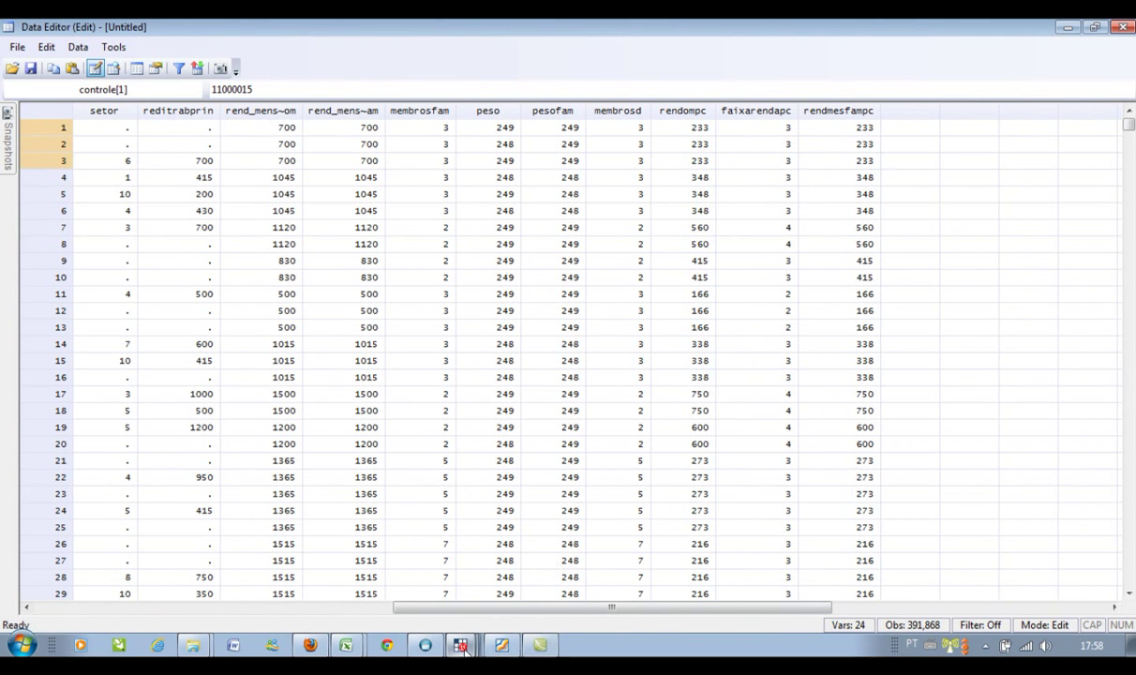
Compute summary statistics for all loaded person variables with sum and review the full table
mouse_move(461, 646)
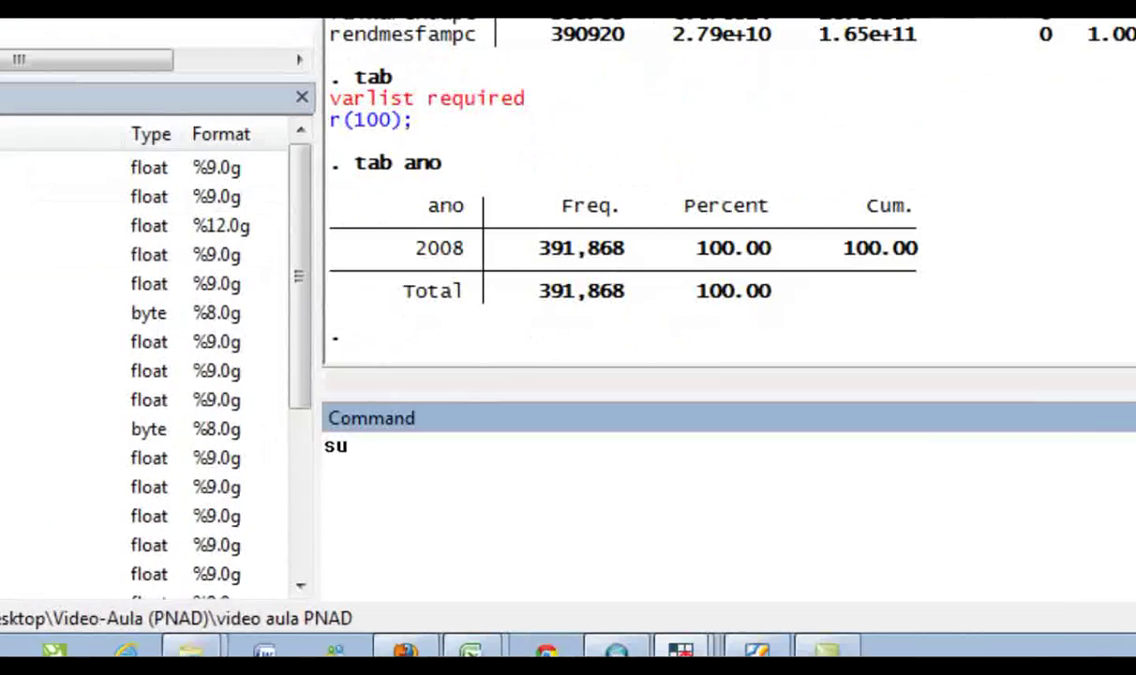
text(m)
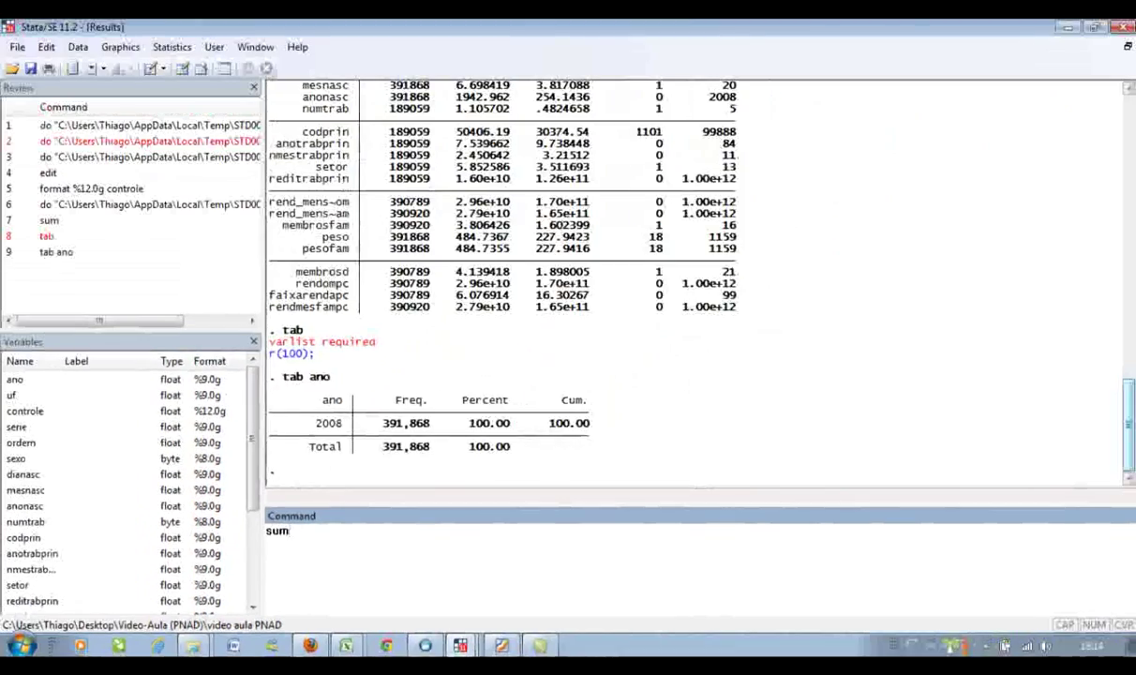
key(Return)
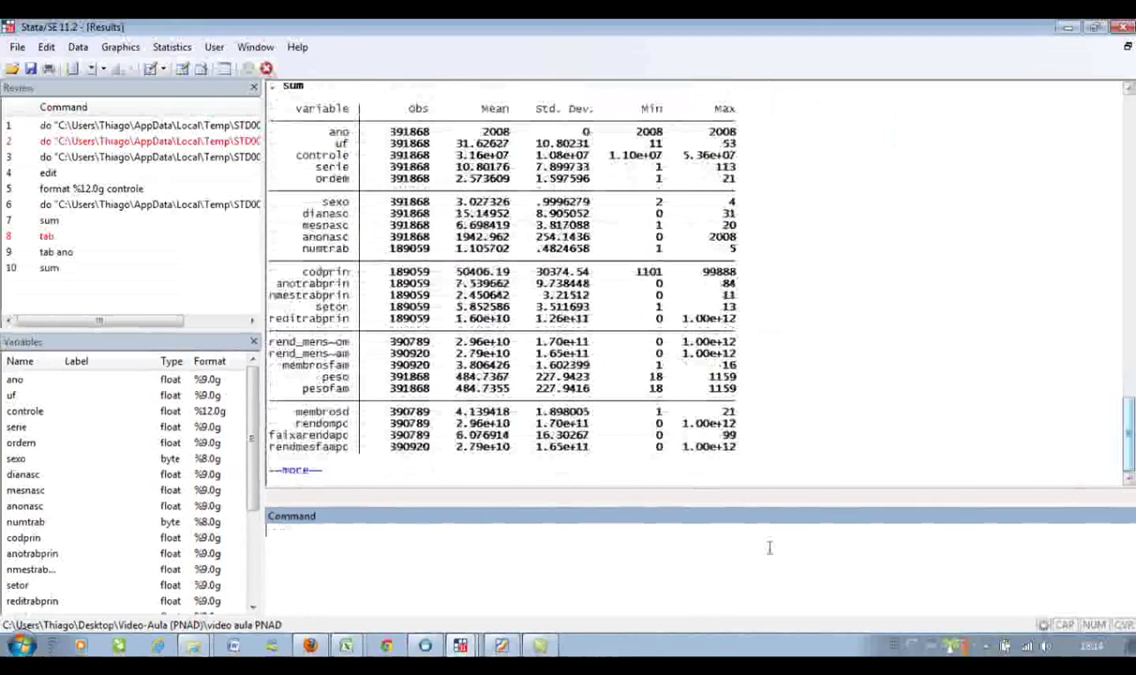
click(298, 469)
scroll(511, 309, up, 3)
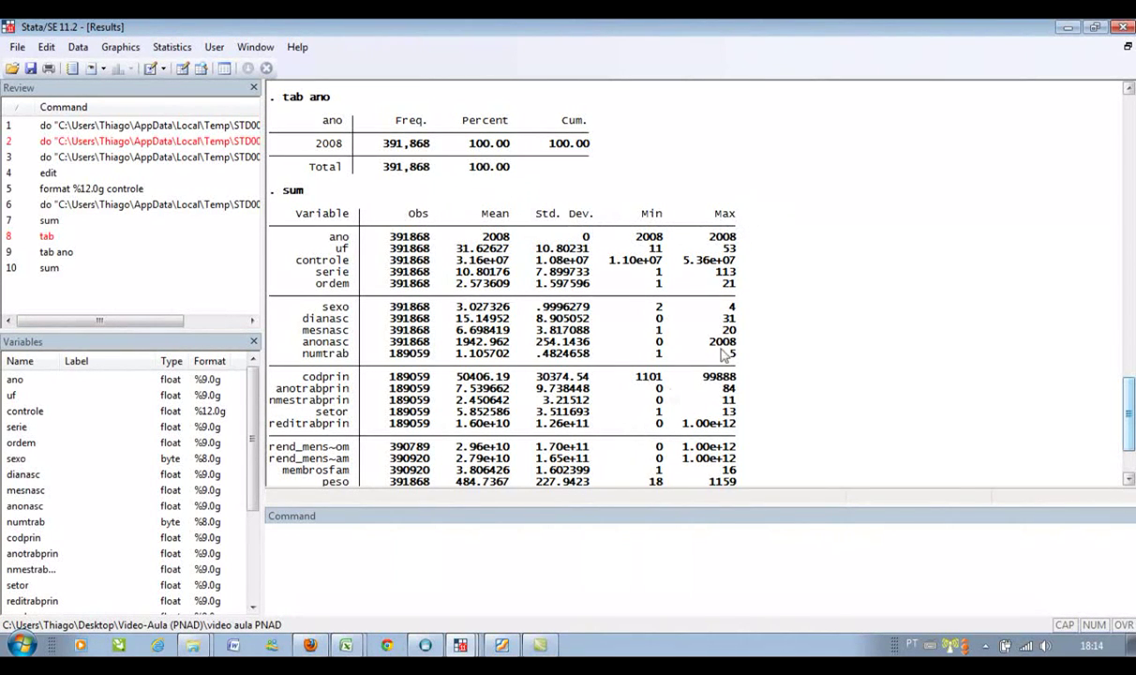
scroll(305, 542, down, 3)
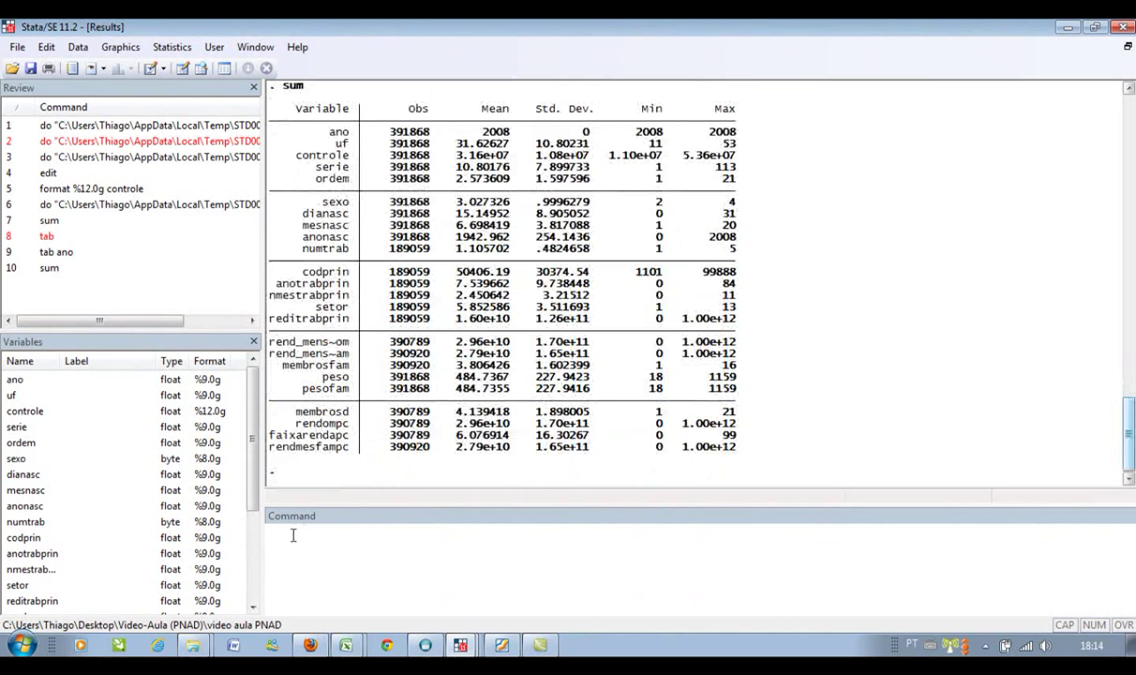
Tabulate the frequencies of the birth-month variable with tab mesnasc
click(292, 544)
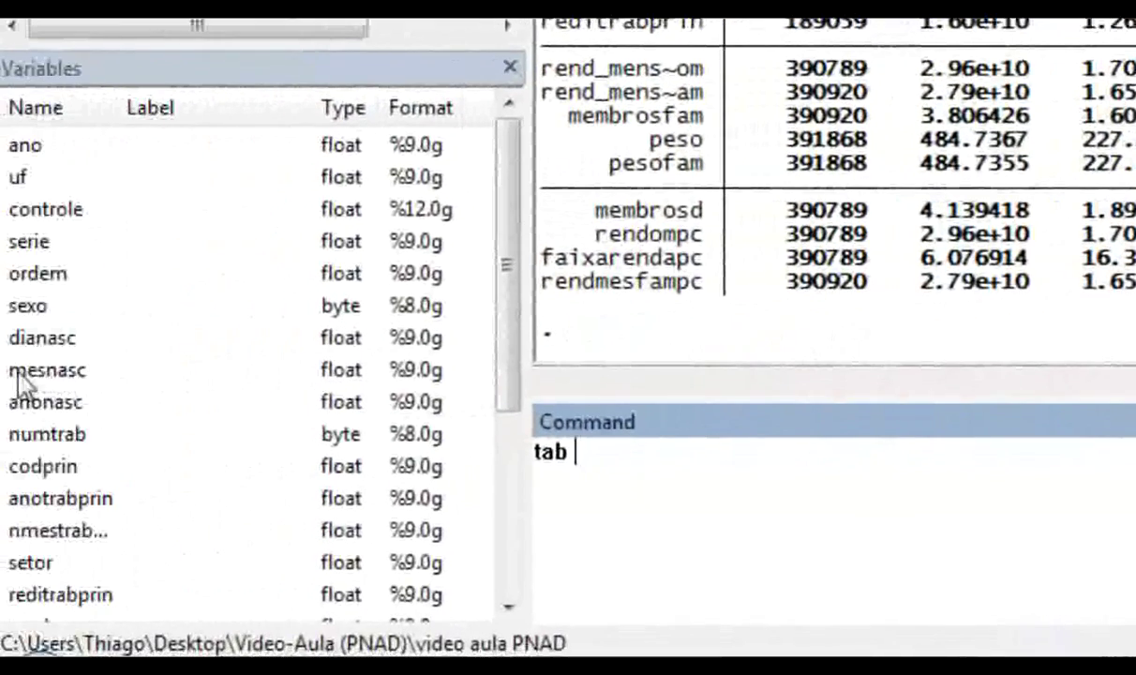
click(56, 375)
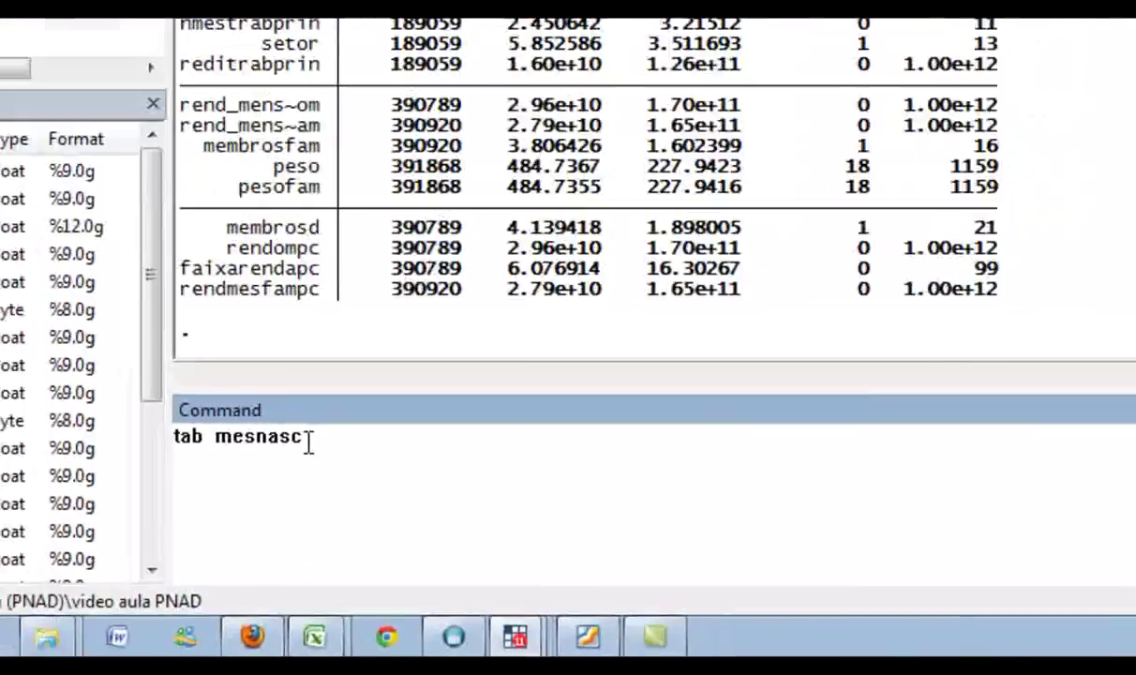
key(Return)
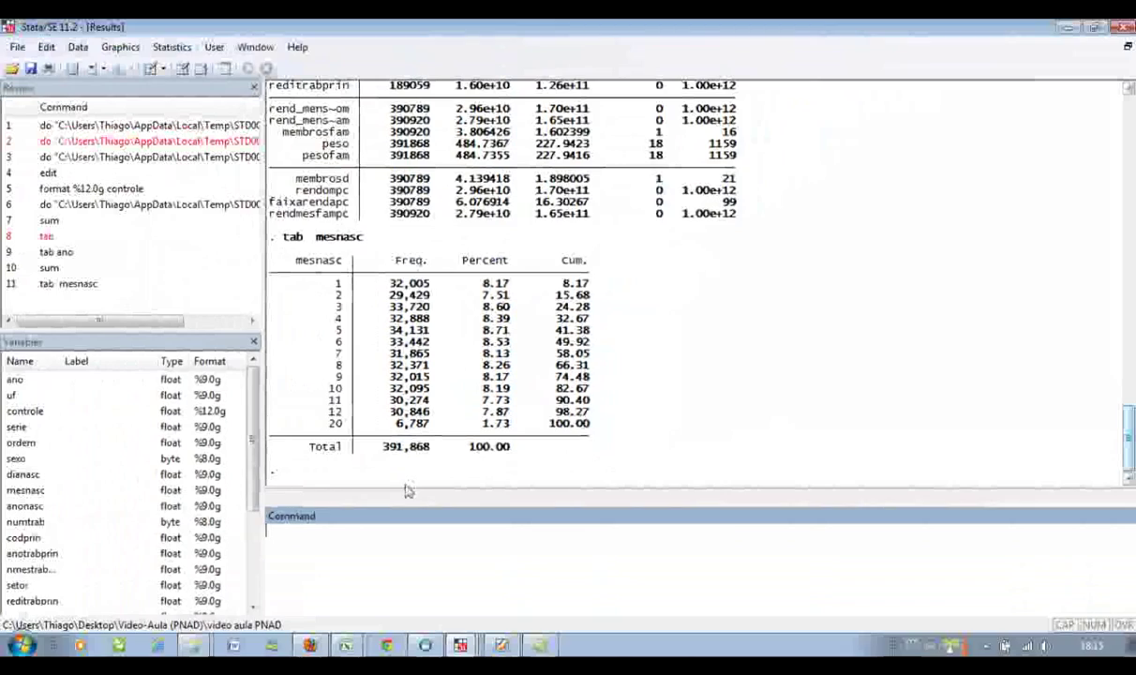
Select the comment and save pessoas_2008_aula, replace lines of the person section in Video aula.do
mouse_move(456, 642)
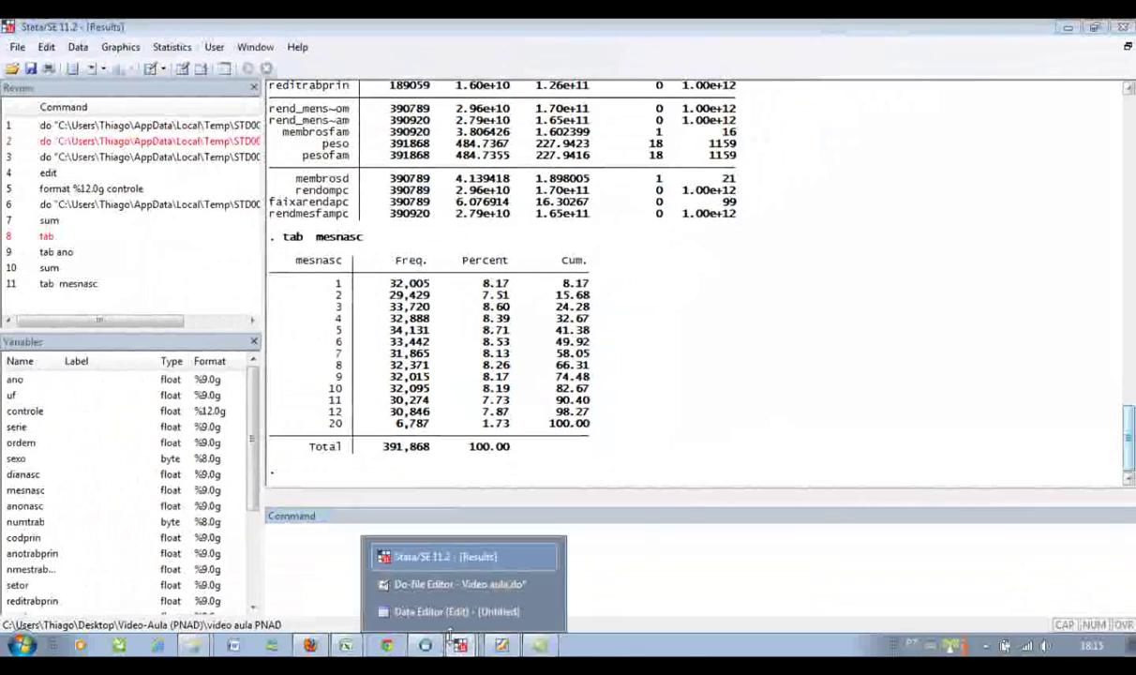
click(412, 583)
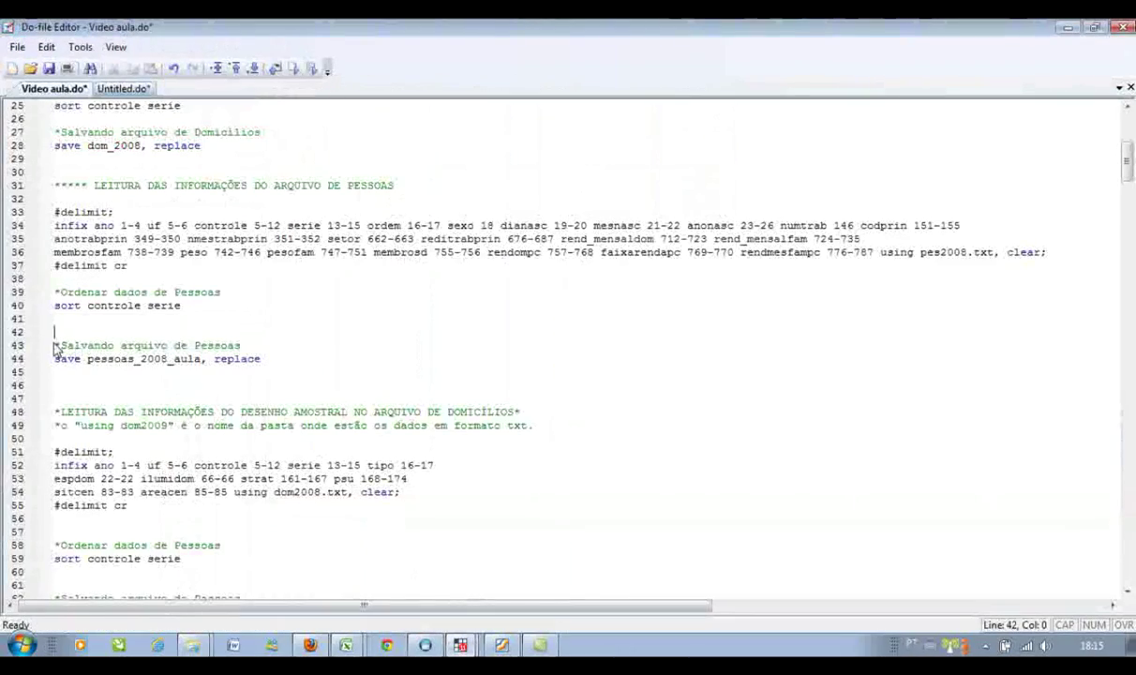
drag(55, 345, 264, 359)
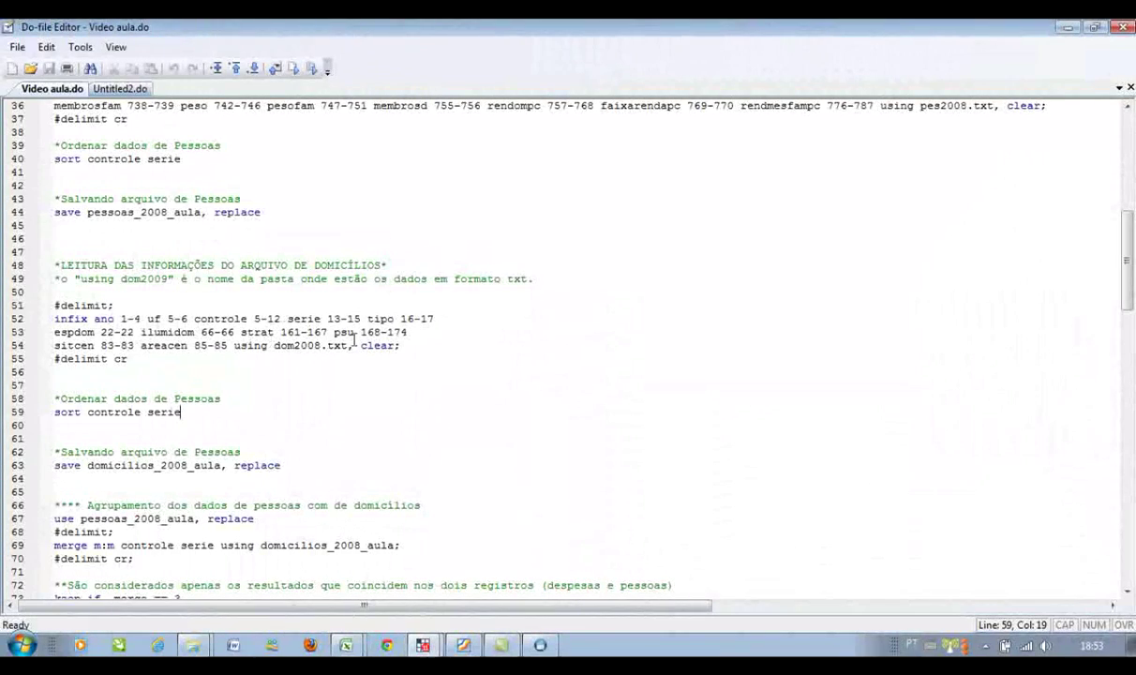
Consult the PNAD 2008 household dictionary workbook for the identification and control variables, and return to Video aula.do
key(alt+Tab)
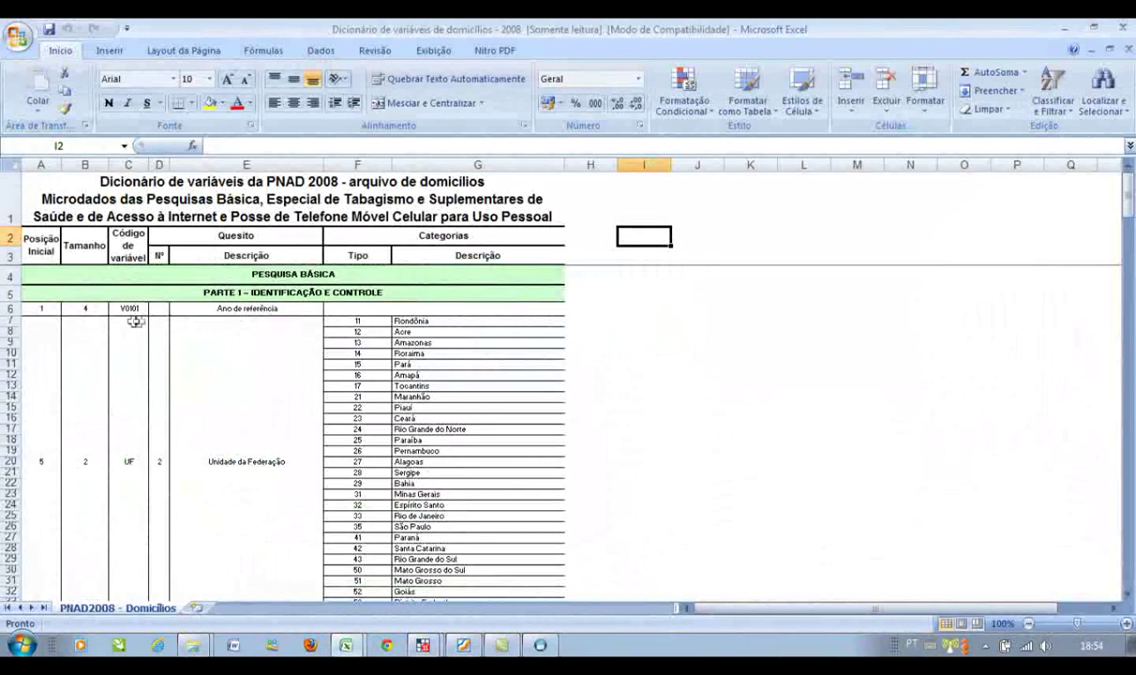
scroll(135, 320, down, 5)
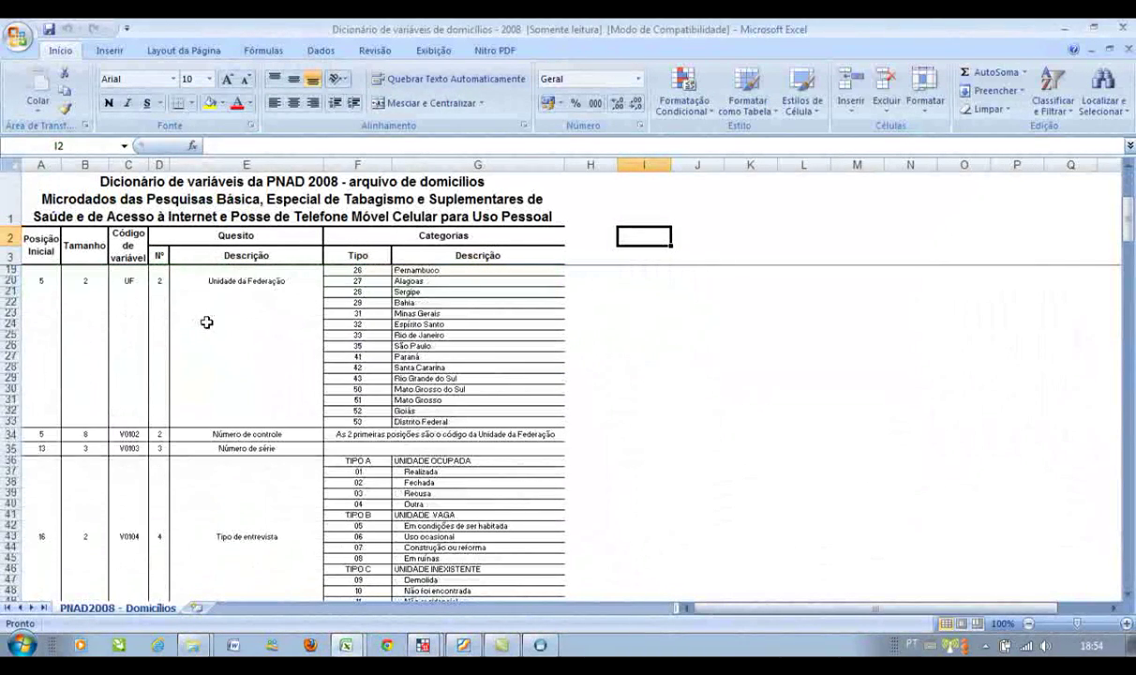
scroll(206, 322, down, 2)
scroll(104, 324, up, 7)
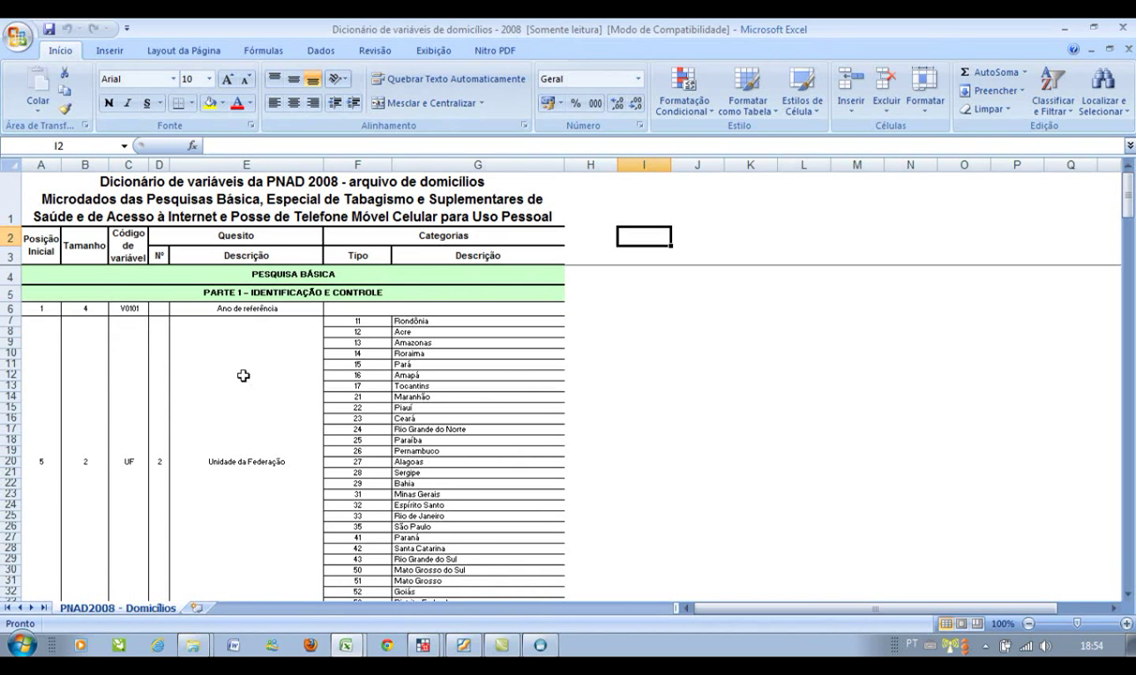
key(alt+Tab)
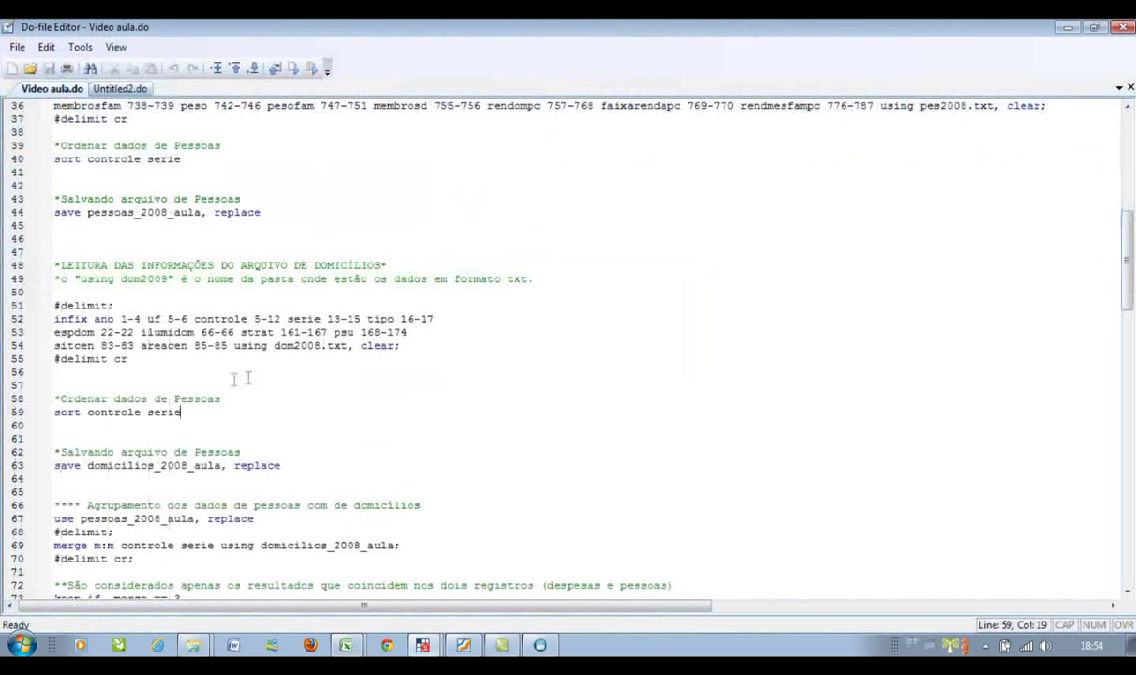
Highlight the infix block reading dom2008.txt in Video aula.do, and open the loaded household data in the Data Editor with edi
drag(57, 306, 155, 368)
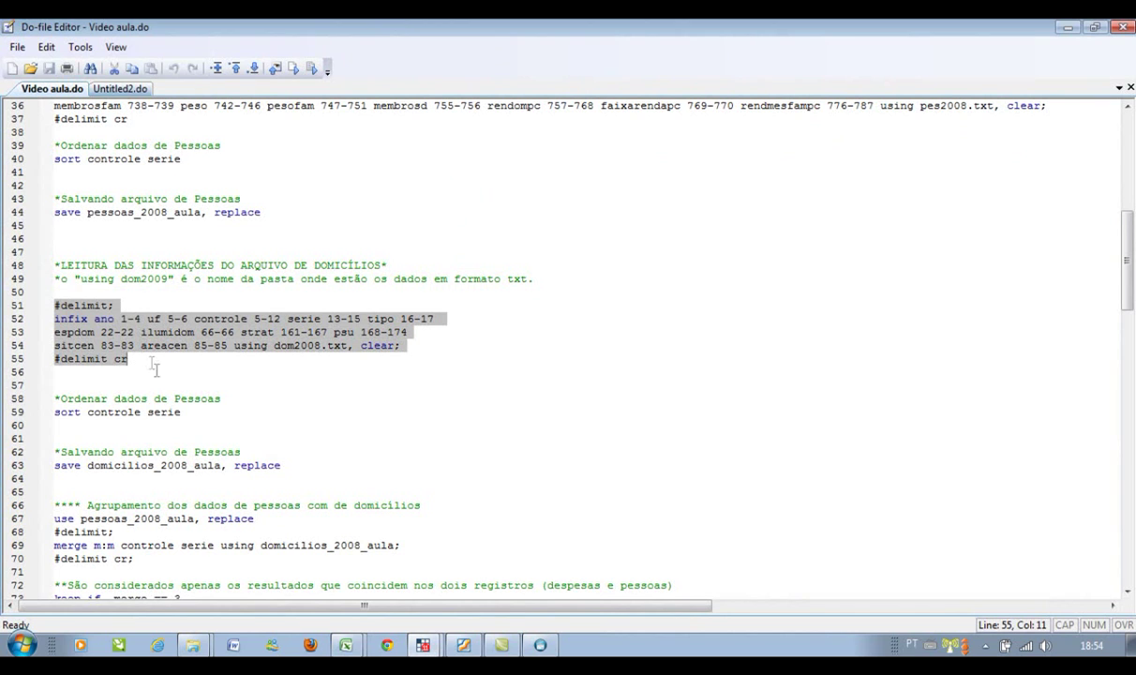
click(423, 645)
click(354, 574)
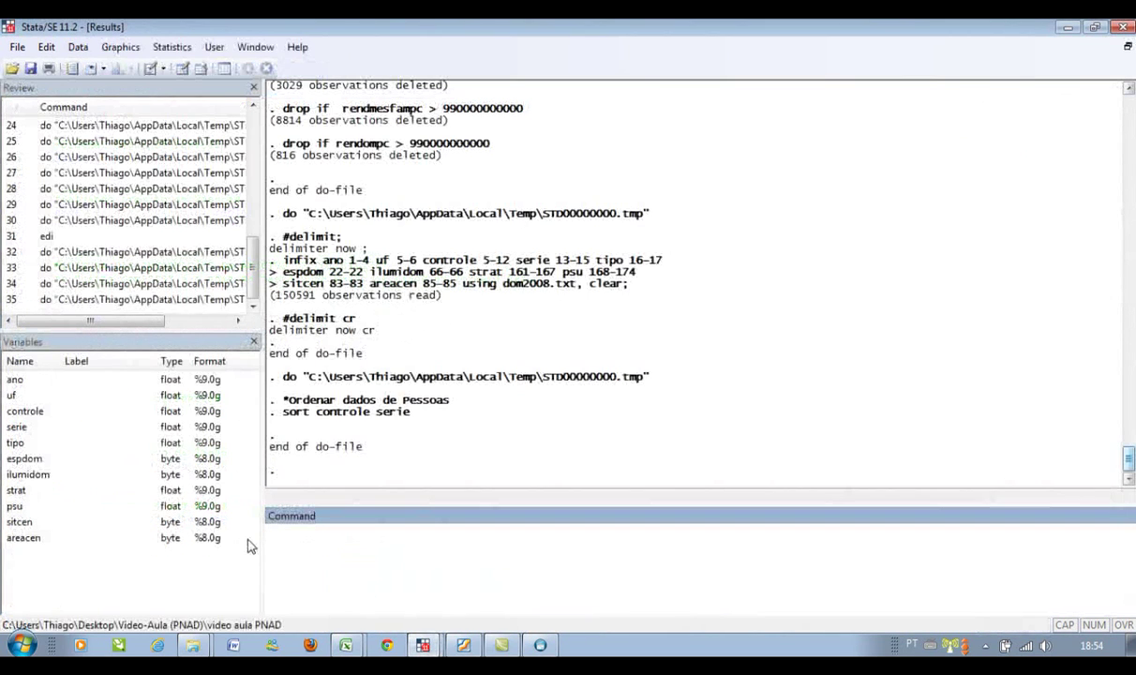
text(edi)
key(Return)
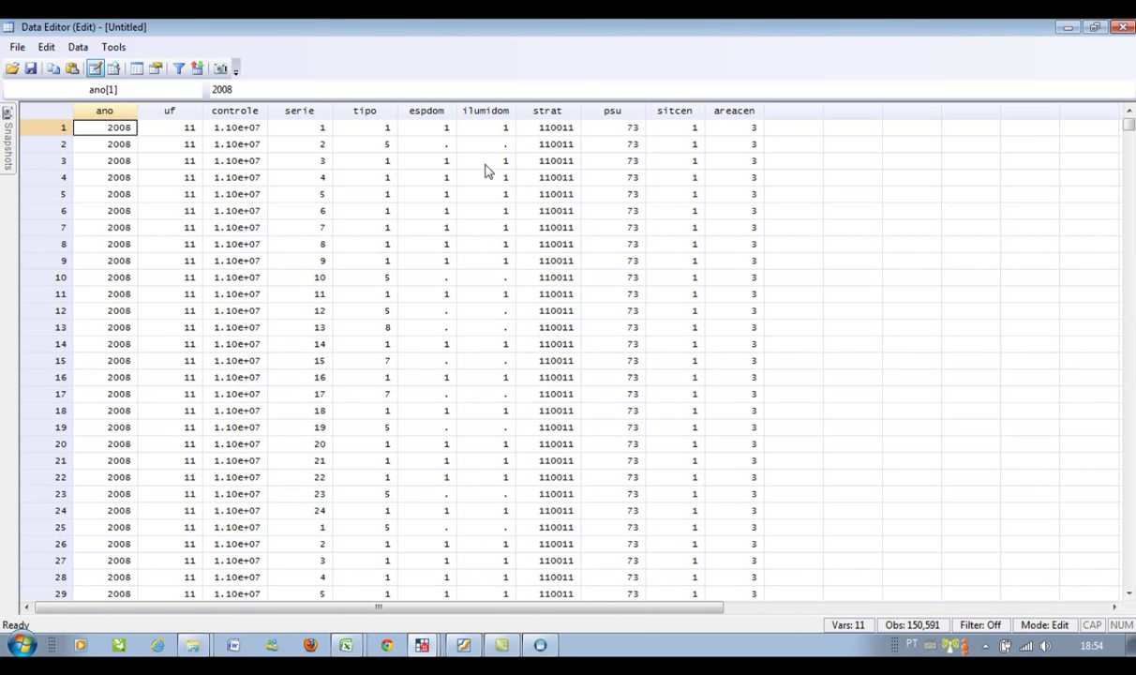
Inspect the strat, psu, ilumidom, espdom, sitcen and areacen columns of the household data, and return to the results window
click(525, 109)
click(589, 109)
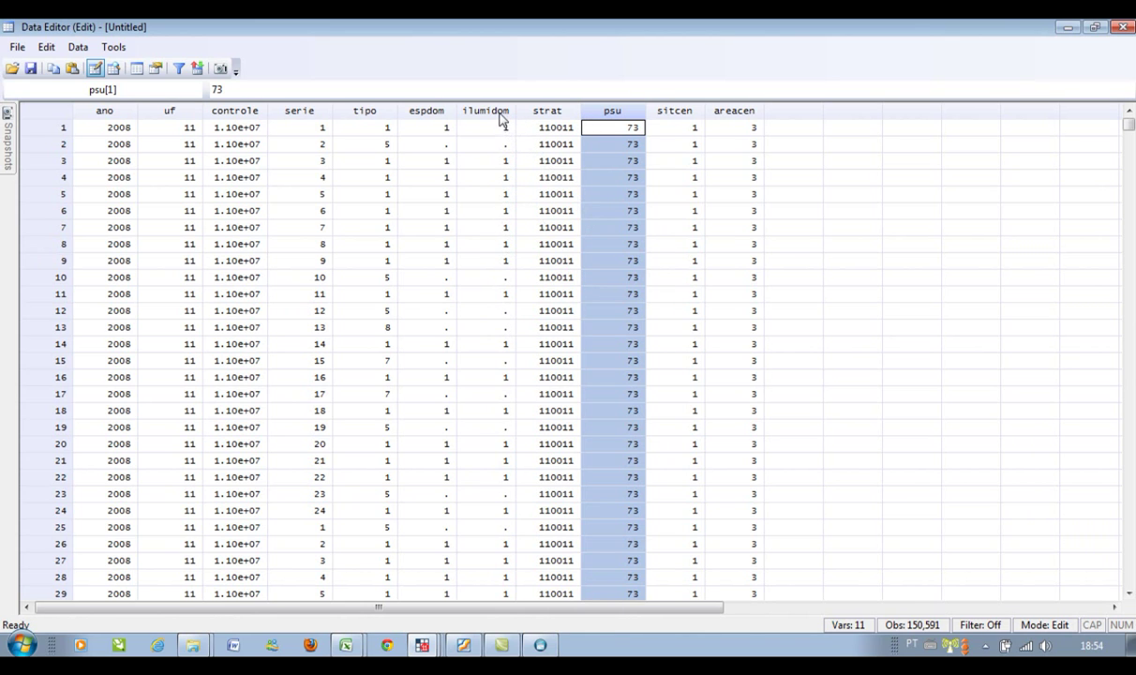
click(499, 111)
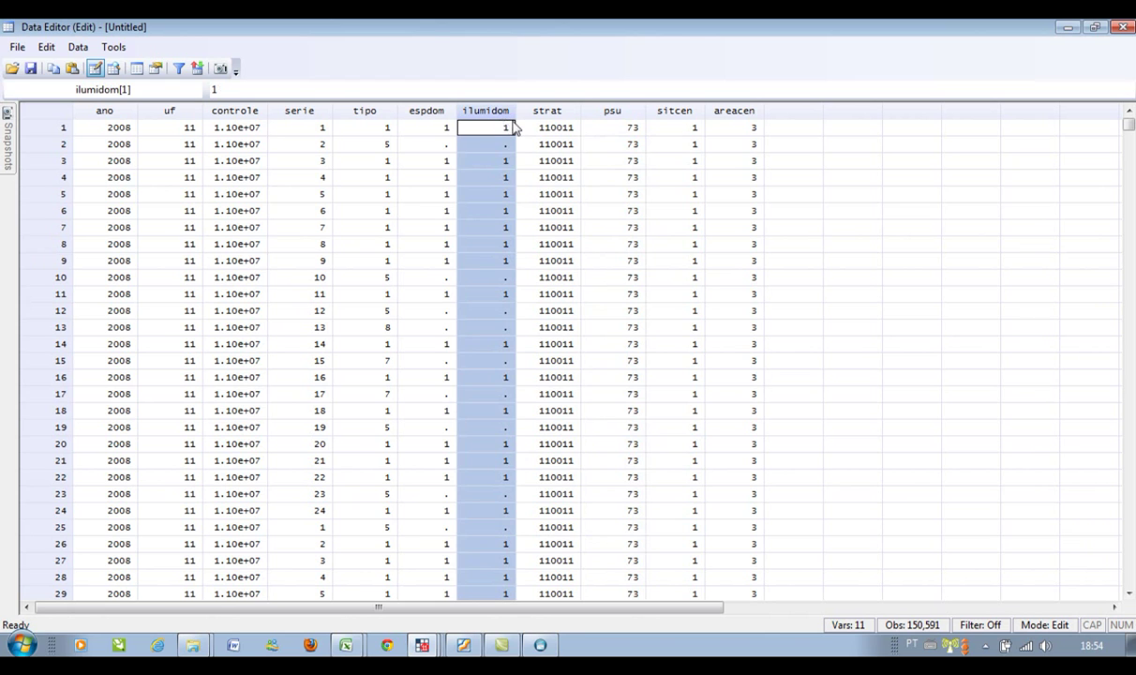
click(427, 111)
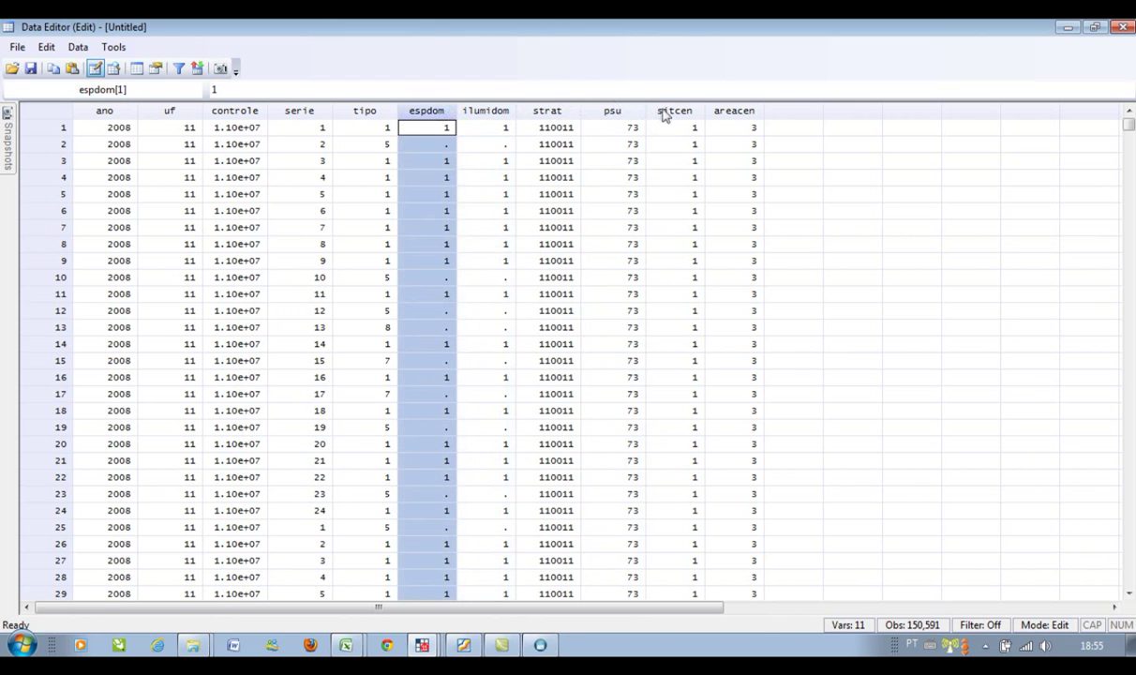
click(677, 112)
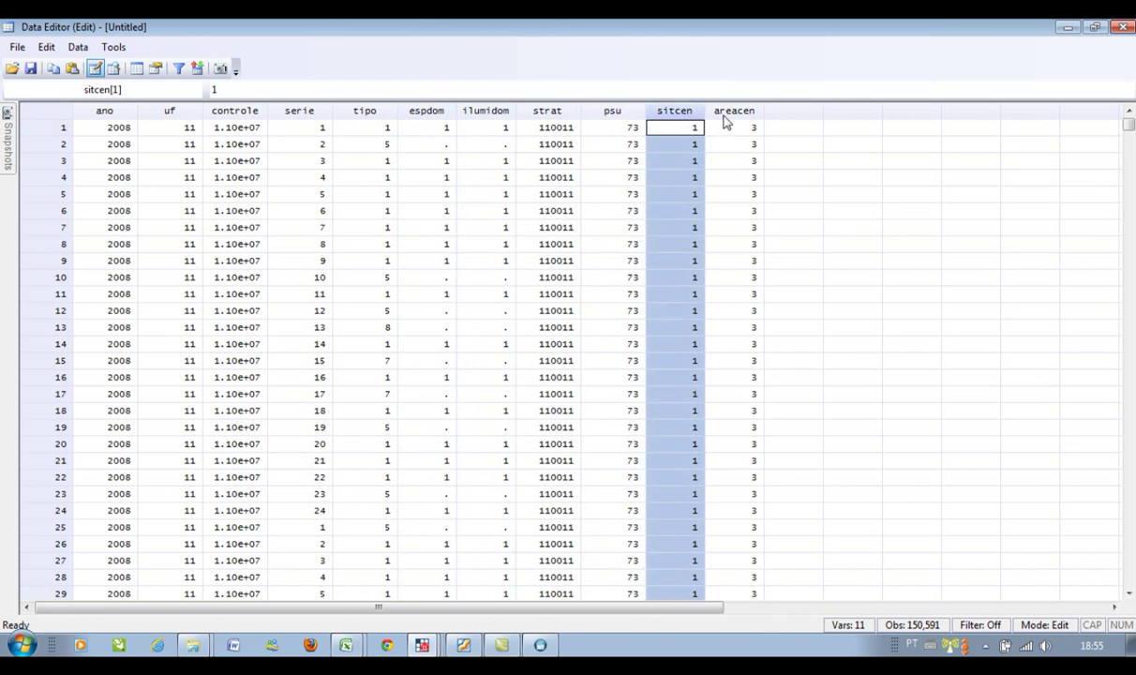
click(726, 113)
click(780, 209)
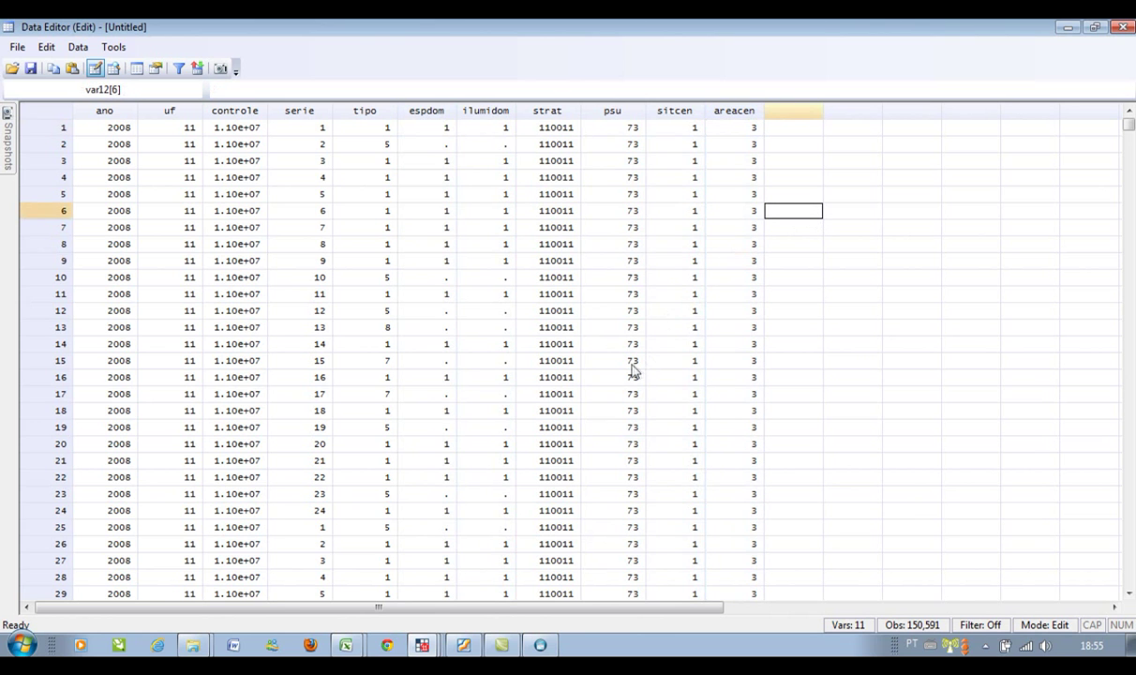
key(alt+F4)
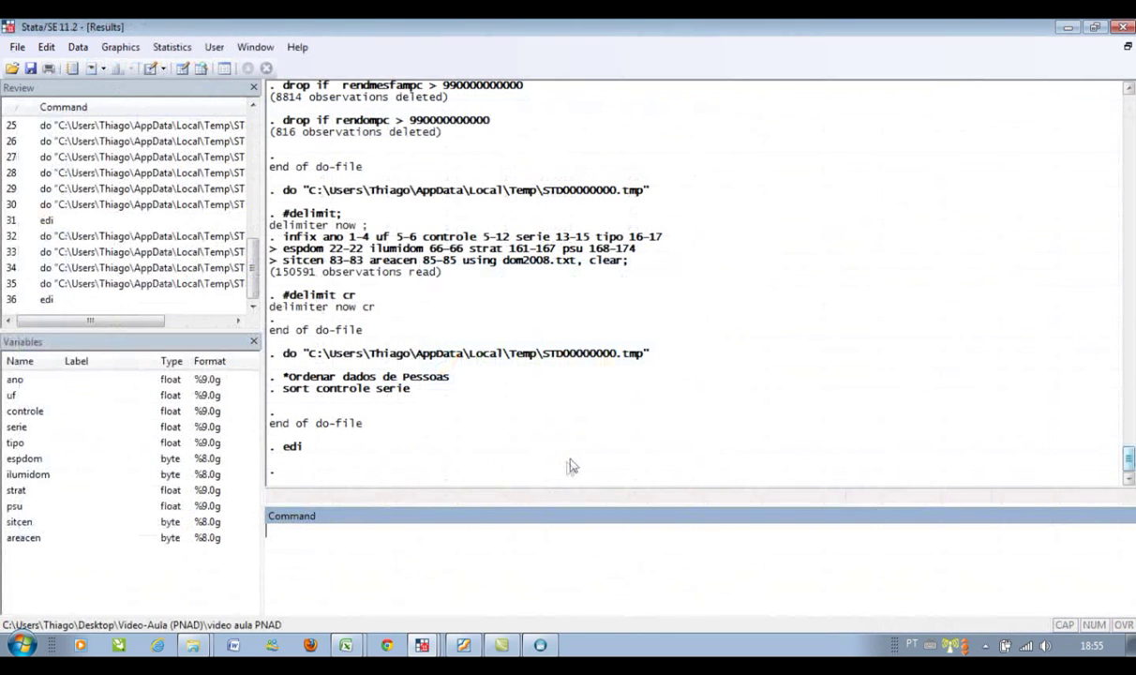
Return to Video aula.do and select the comment and save domicilios_2008_aula, replace lines of the household section
click(422, 645)
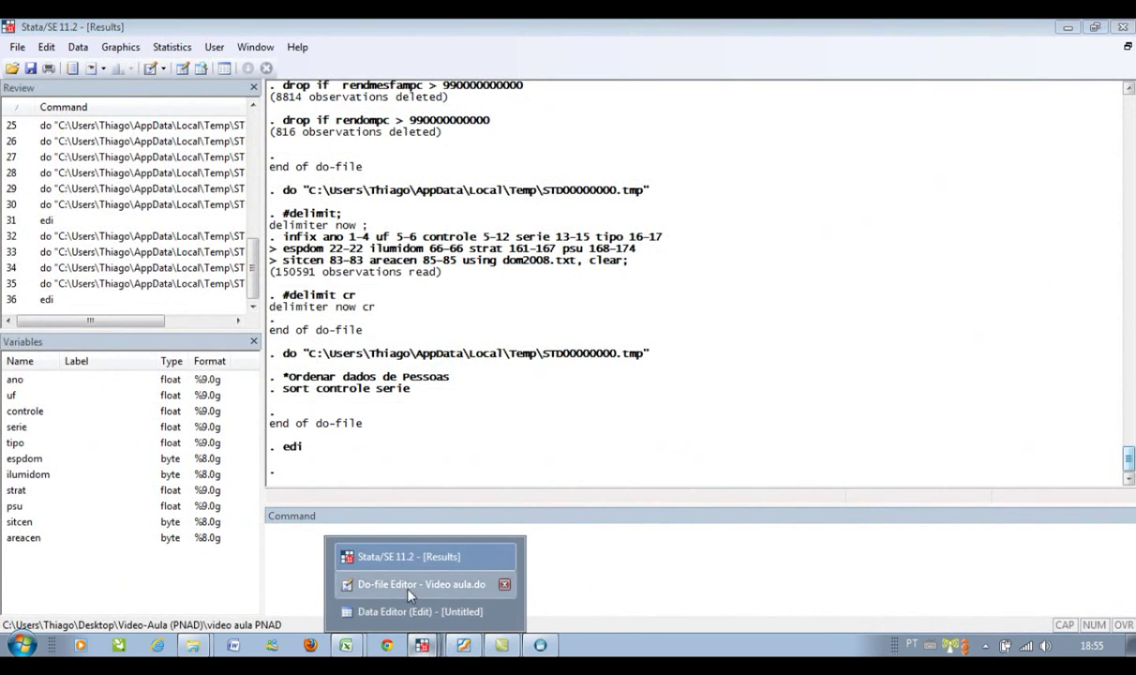
click(409, 591)
click(385, 502)
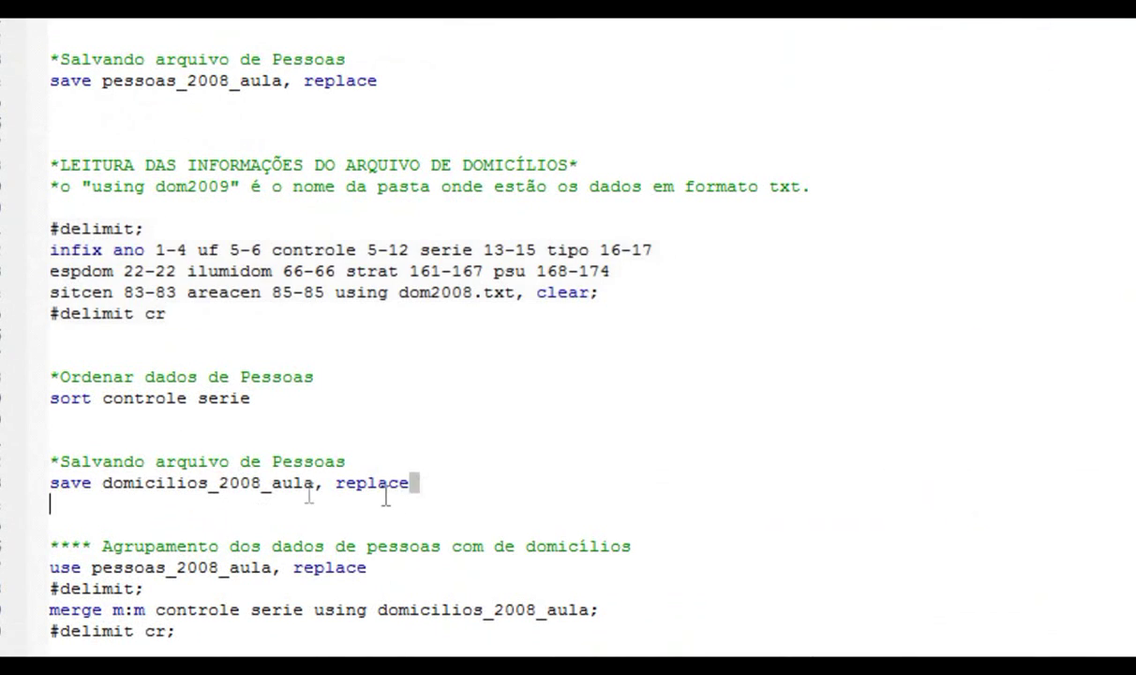
drag(385, 501, 56, 461)
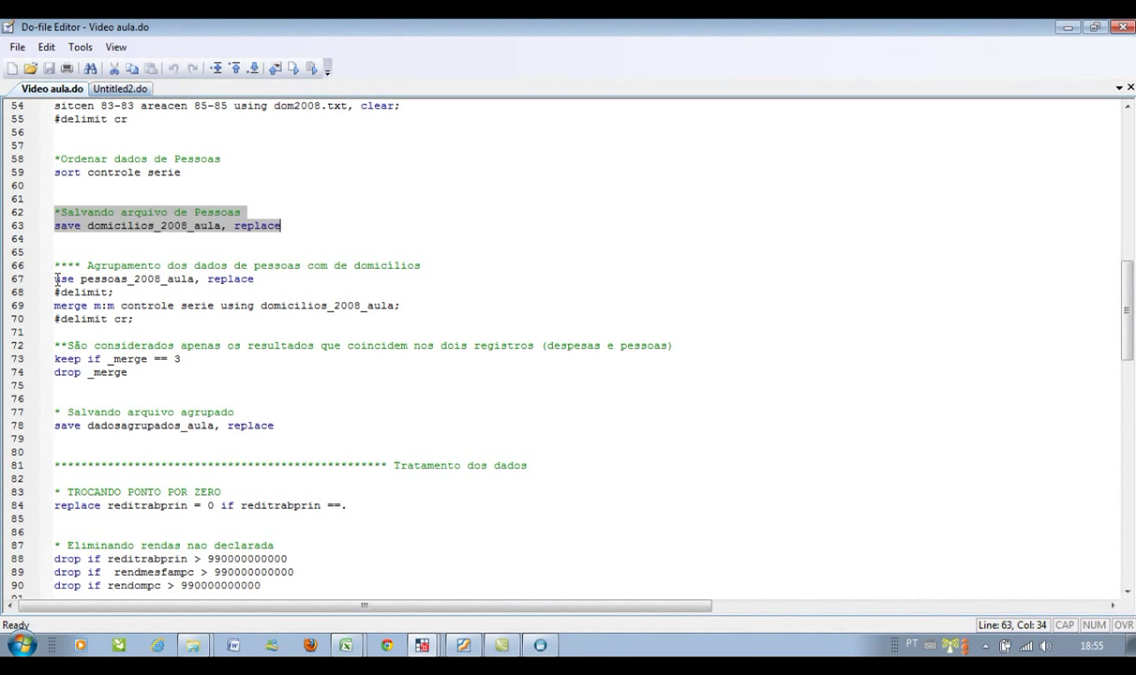
Examine the merge section of Video aula.do: the use pessoas_2008_aula line, the controle serie keys, the domicilios_2008_aula file and both #delimit lines
drag(54, 280, 254, 279)
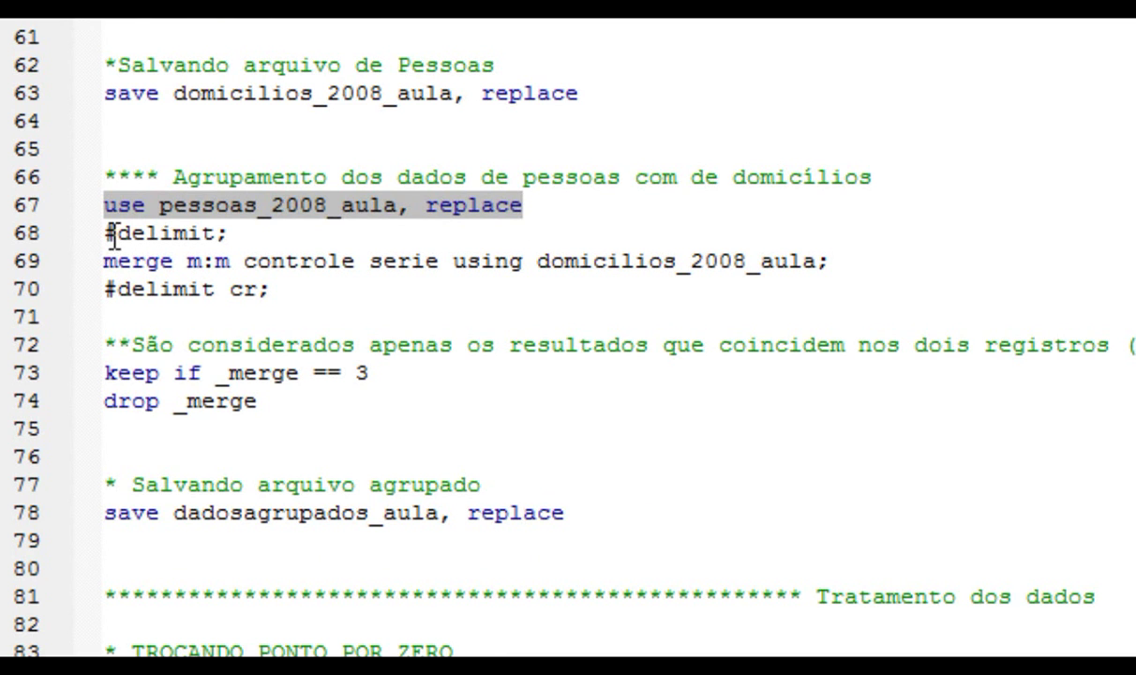
drag(111, 232, 271, 288)
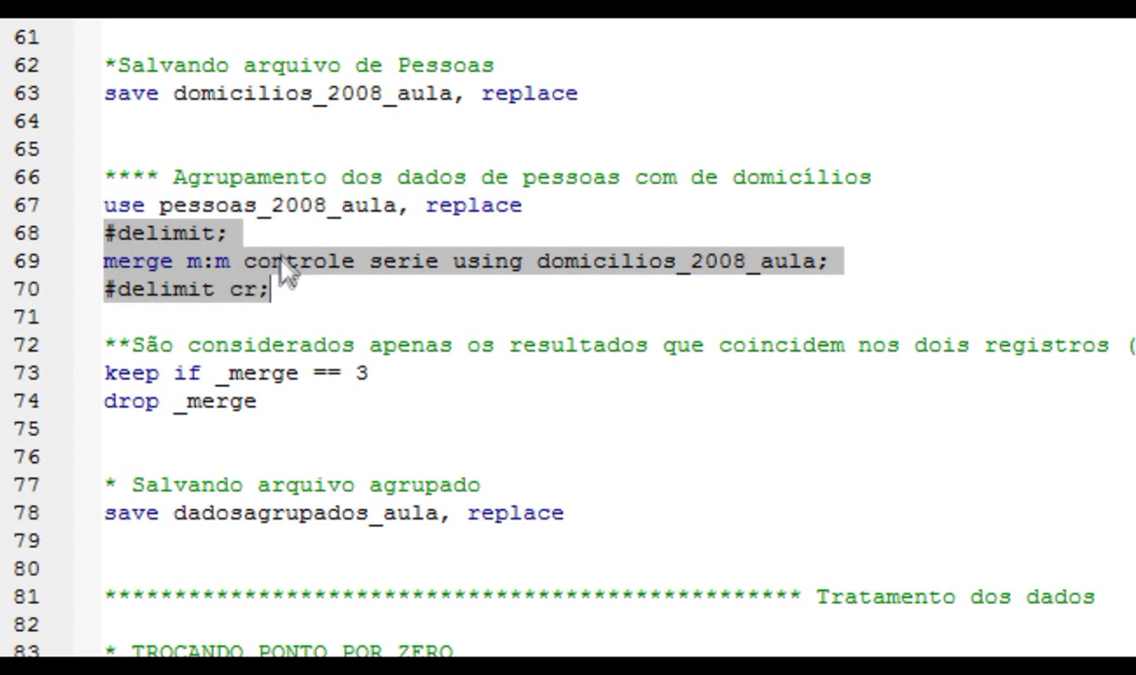
click(248, 259)
drag(248, 259, 436, 262)
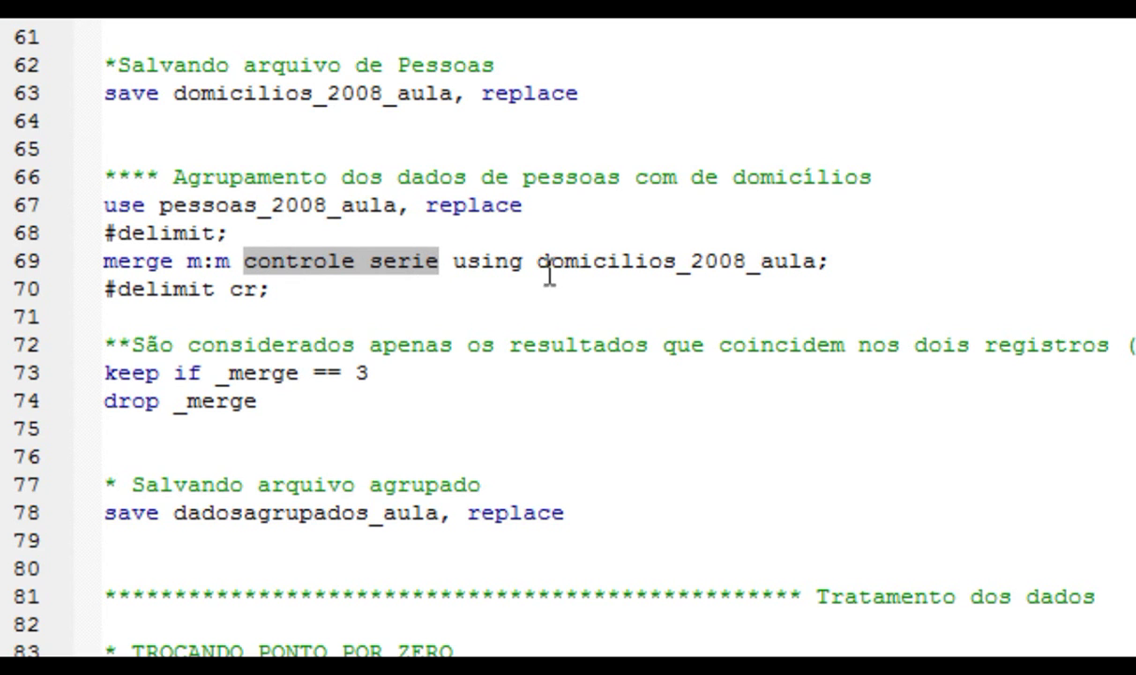
drag(540, 265, 815, 261)
click(841, 262)
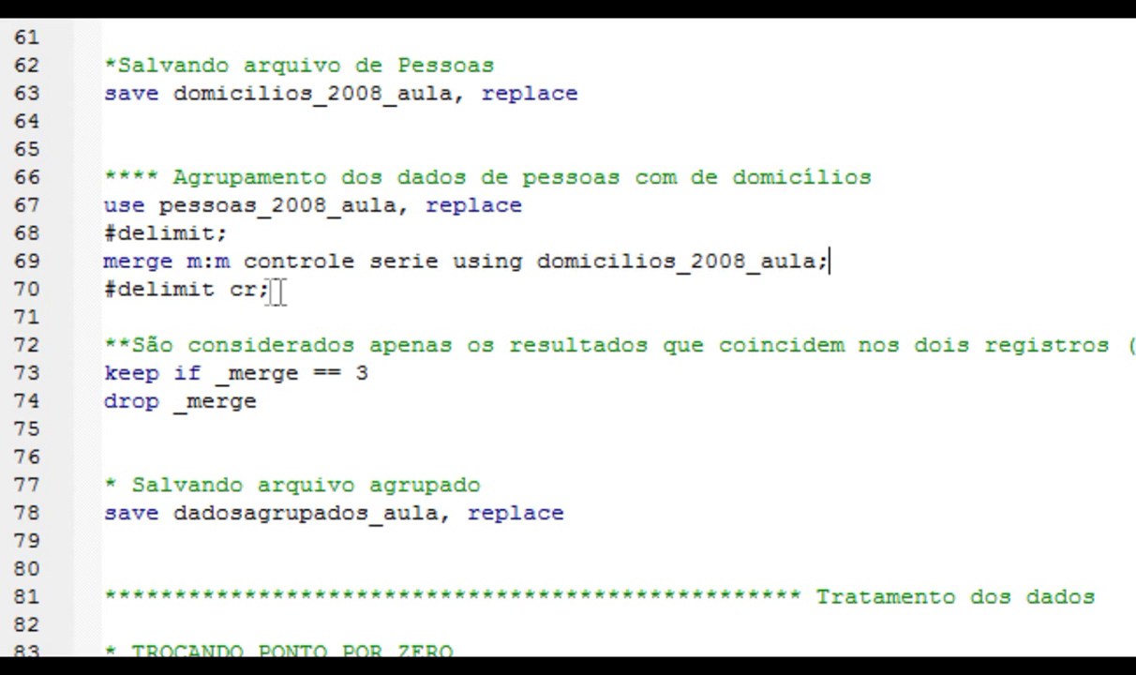
drag(234, 233, 87, 245)
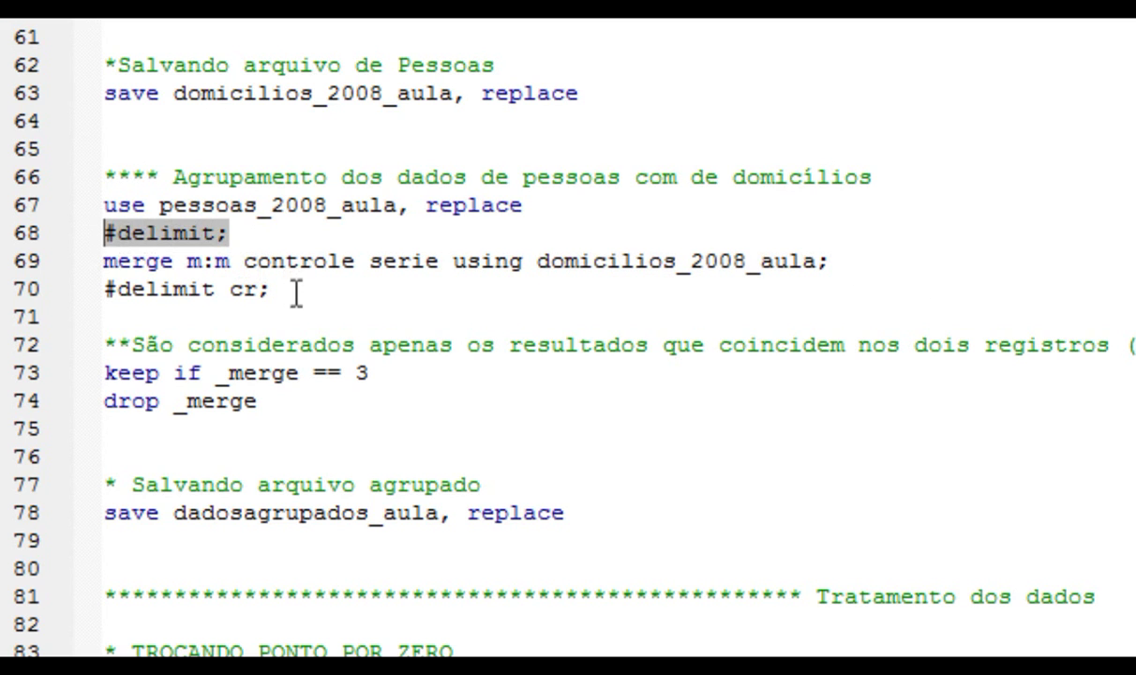
drag(297, 289, 82, 292)
click(362, 295)
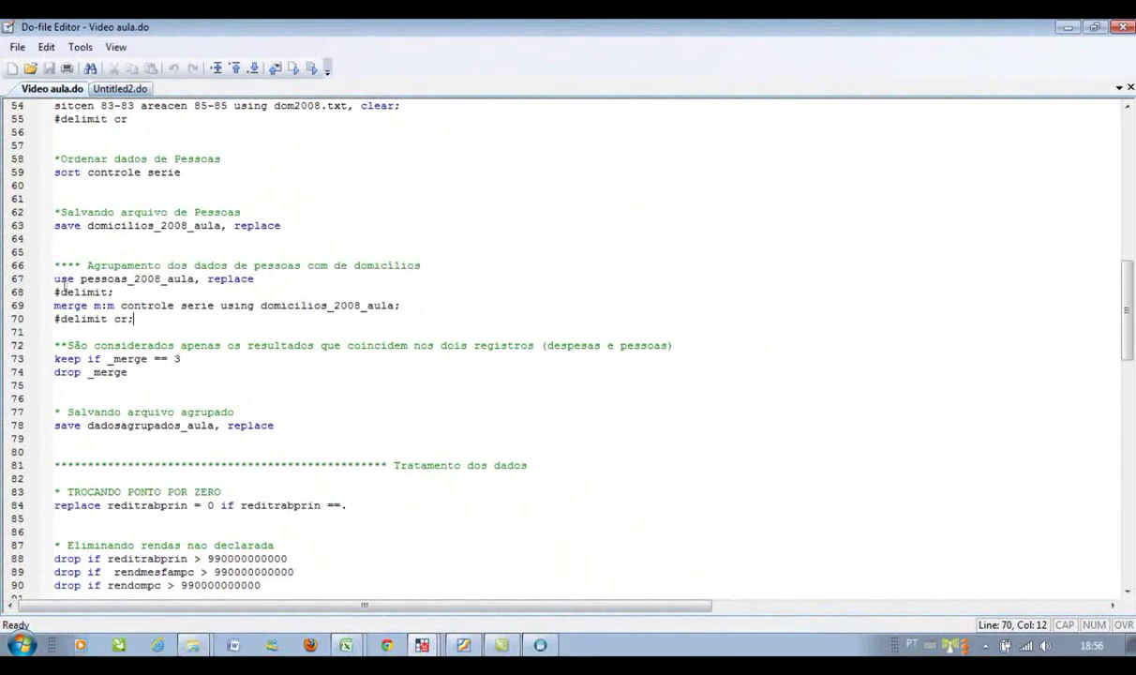
Run only the #delimit block containing merge m:m controle serie using domicilios_2008_aula
drag(55, 291, 135, 319)
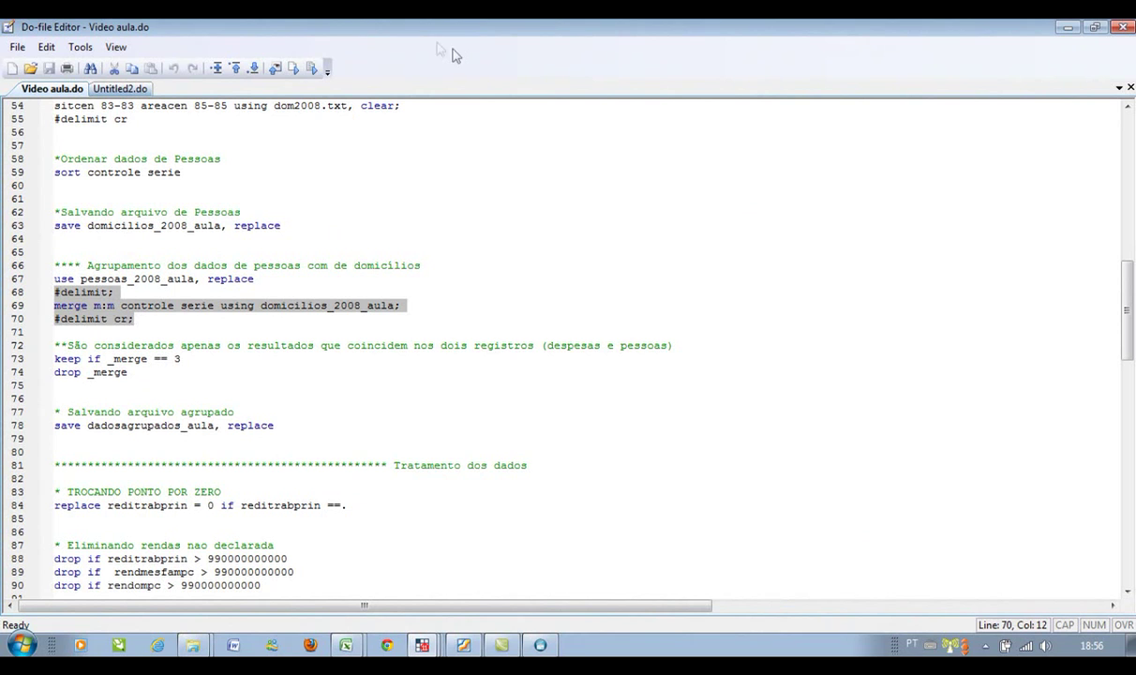
click(296, 68)
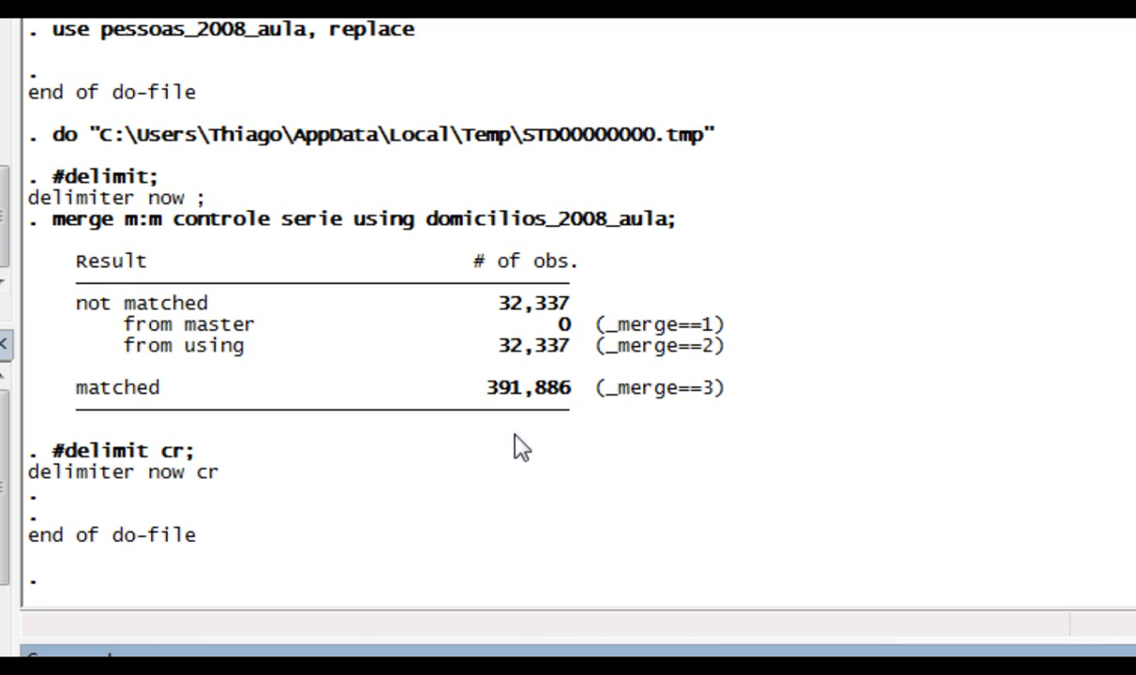
Run only the keep if _merge == 3 and drop _merge lines of Video aula.do, and return to the results window
key(alt+Tab)
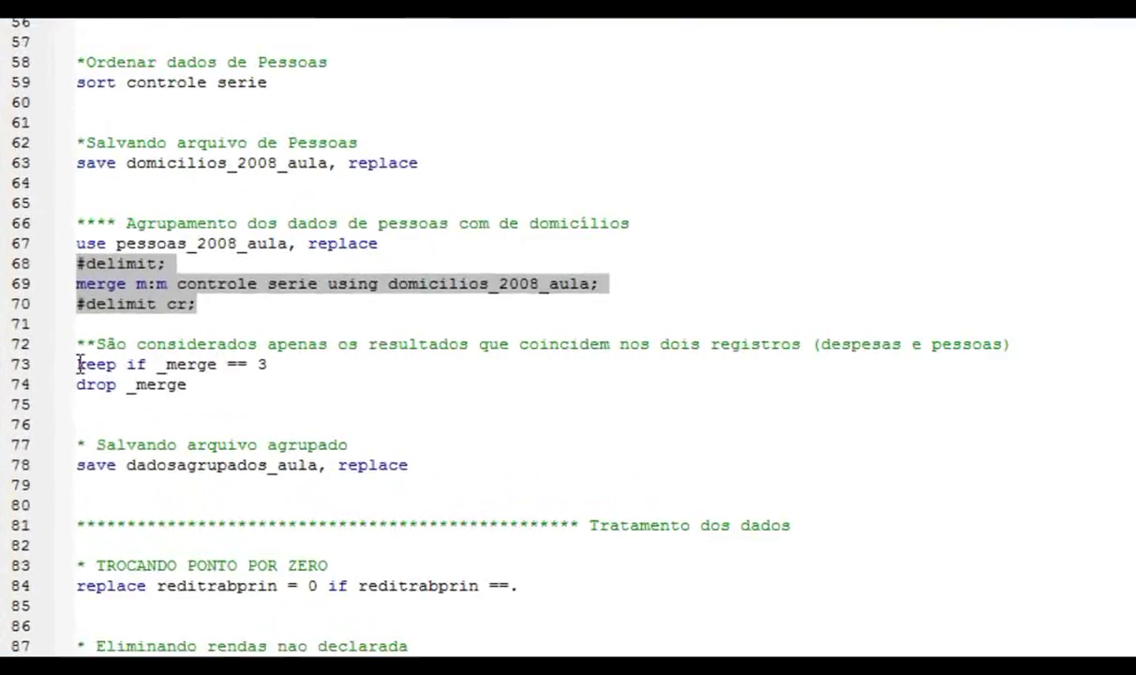
drag(56, 358, 126, 372)
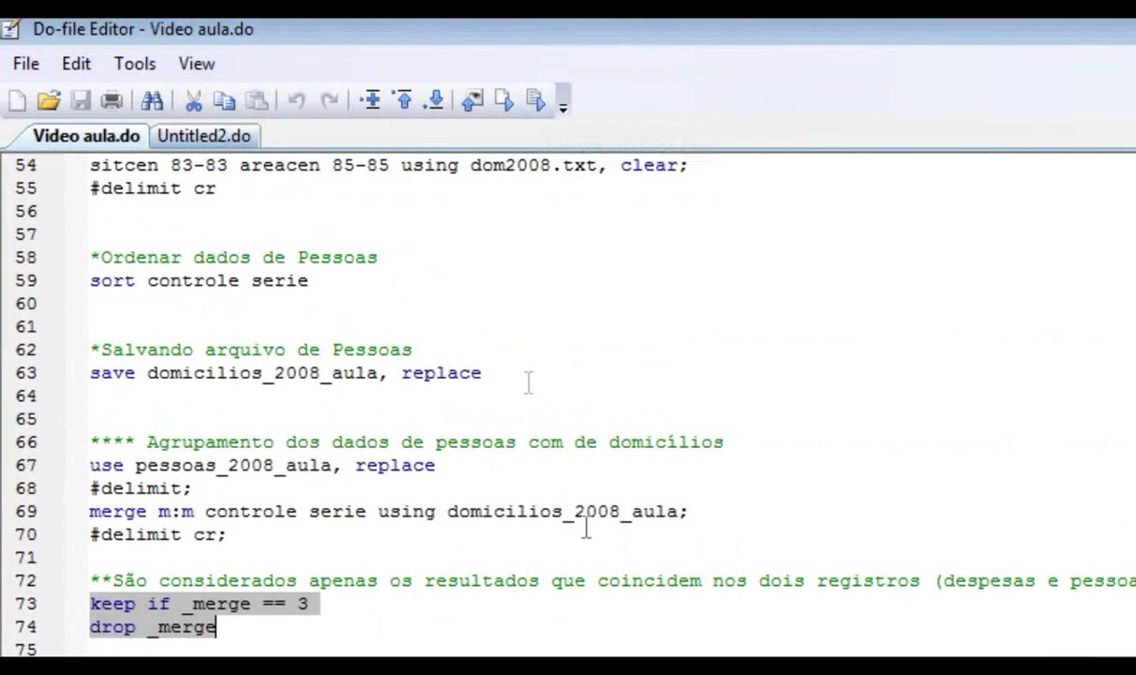
key(ctrl+d)
key(alt+Tab)
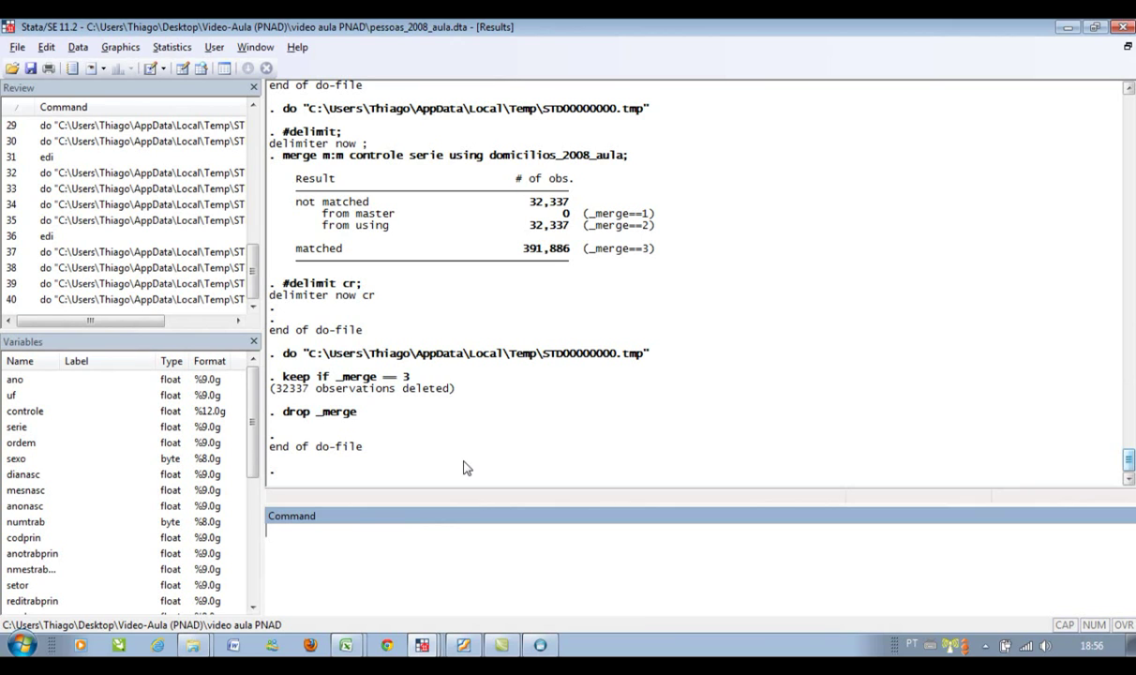
Run the save dadosagrupados_aula, replace line of Video aula.do to save the merged data
key(alt)
key(alt+Tab)
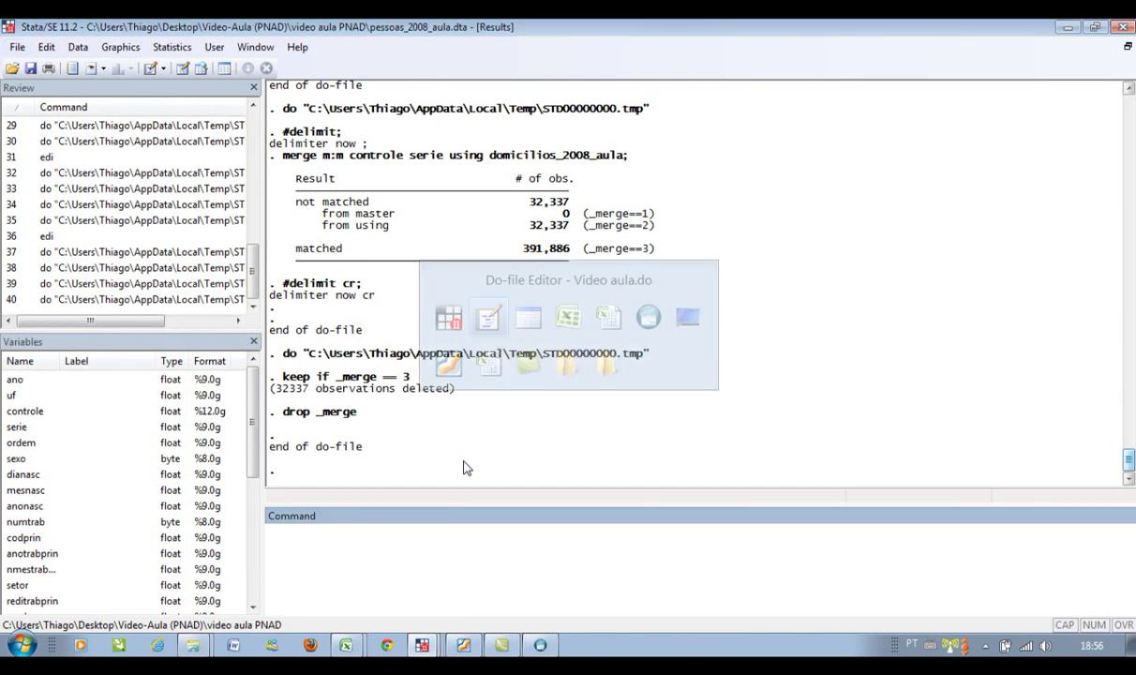
drag(55, 426, 276, 427)
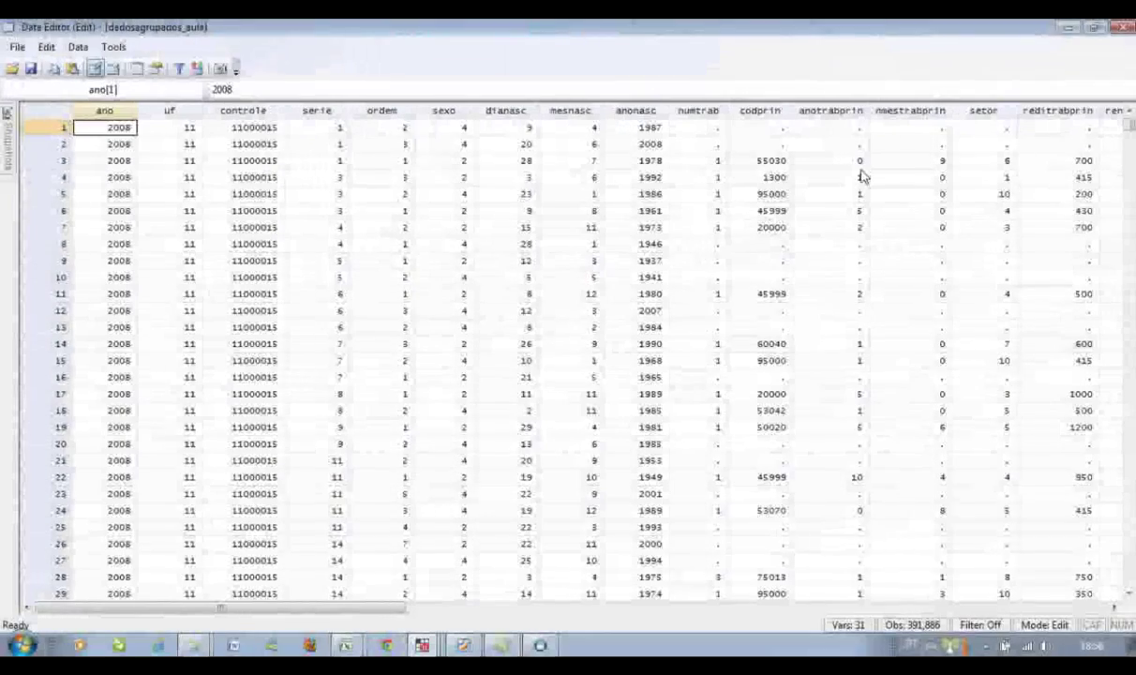
Examine the reditrabprin column and the neighbouring income and weight columns of the merged data, and close the Data Editor
click(1043, 114)
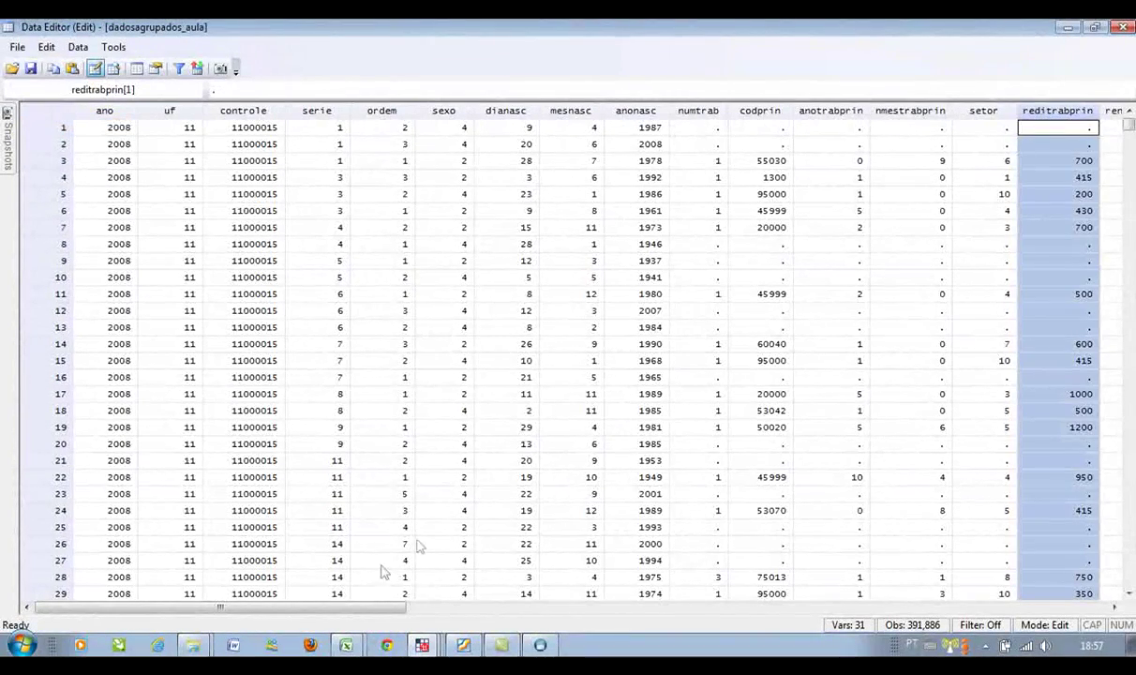
drag(385, 609, 500, 599)
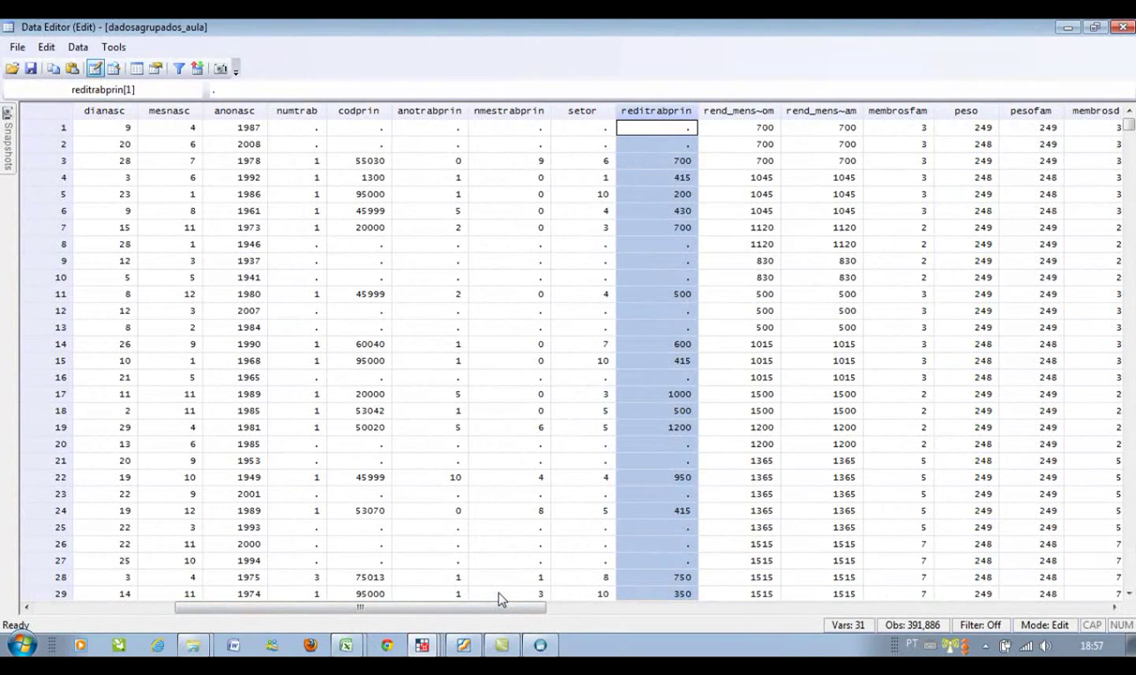
click(685, 259)
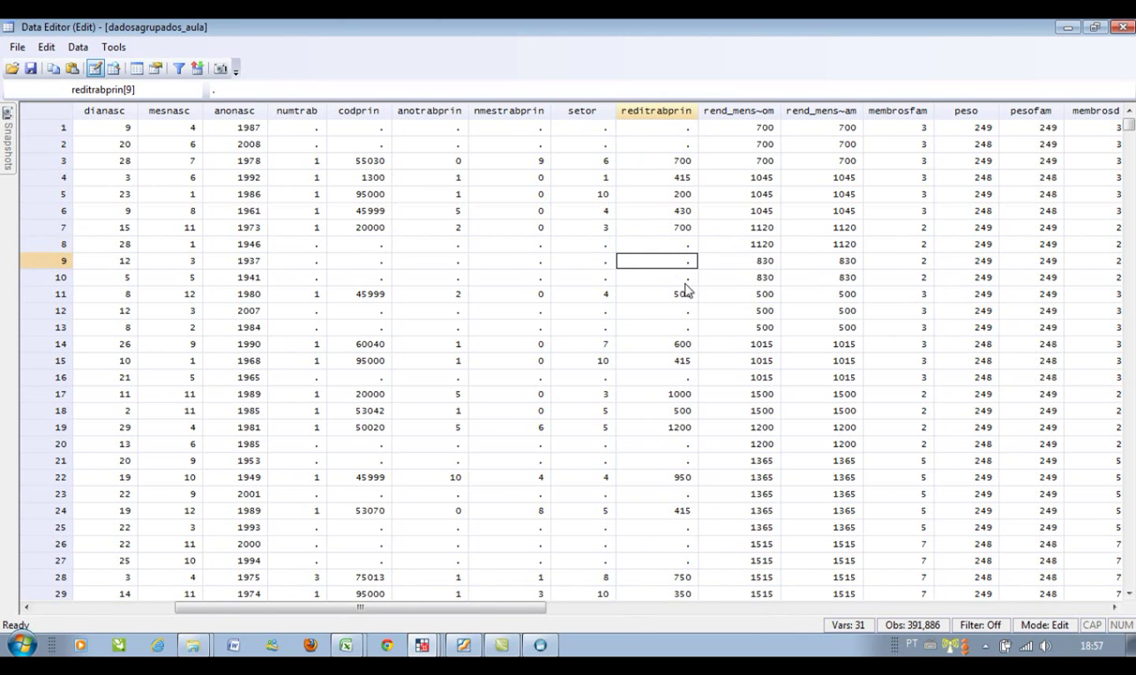
key(alt+F4)
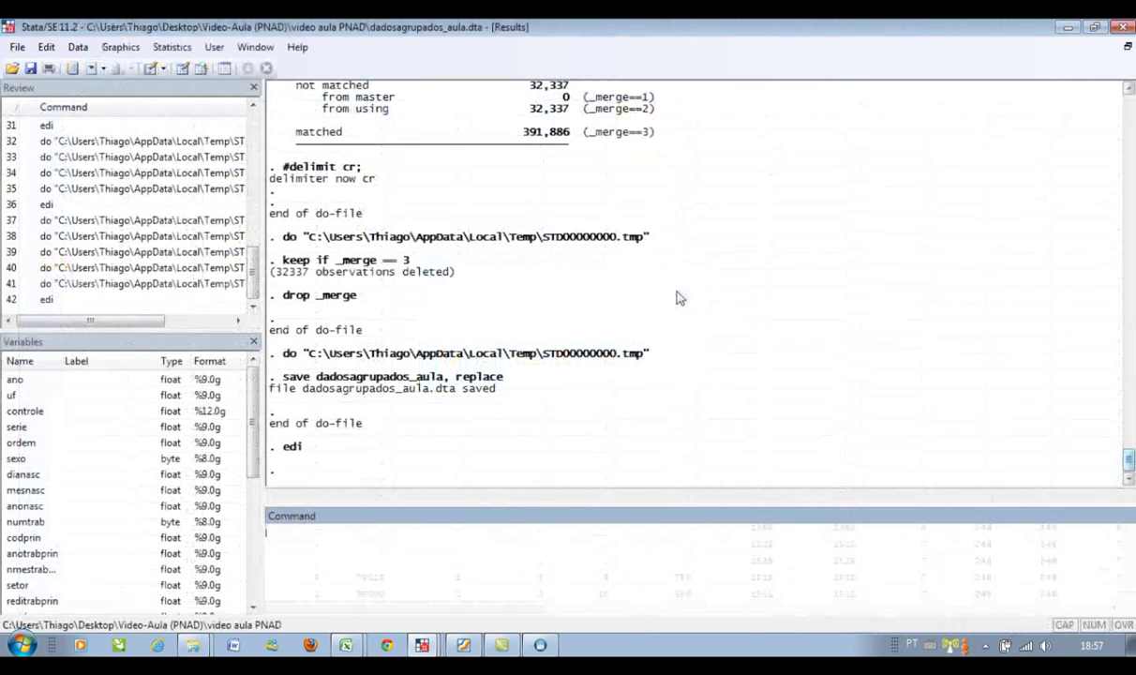
Return to Video aula.do and run the TROCANDO PONTO POR ZERO block with replace reditrabprin = 0 if reditrabprin ==
click(424, 645)
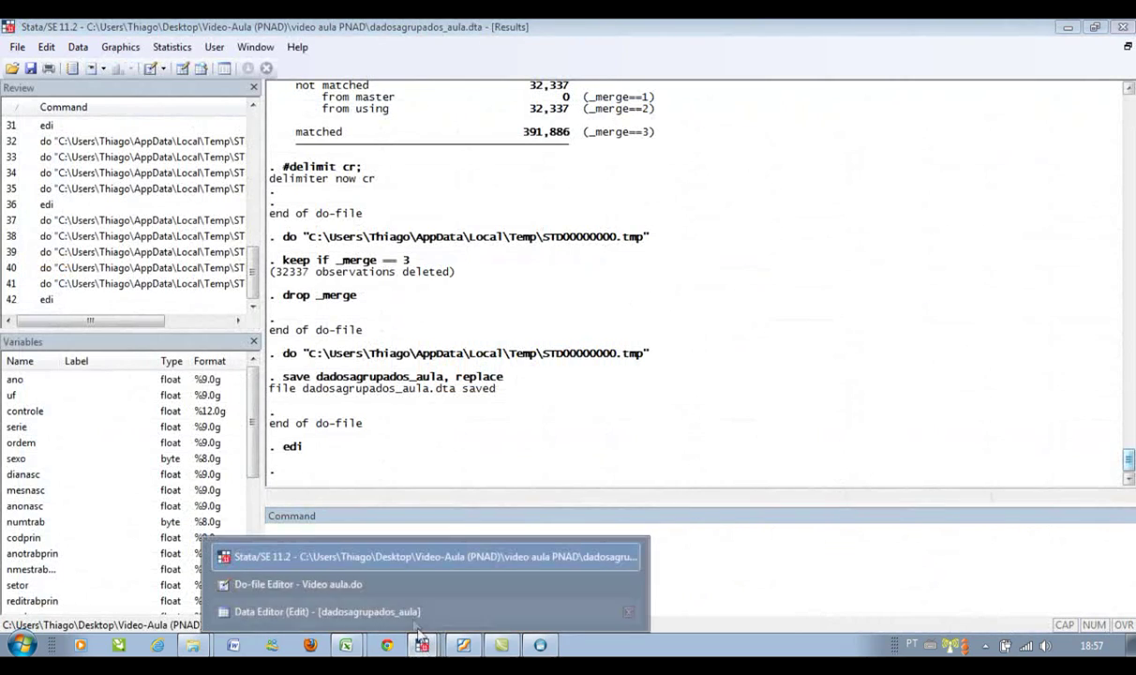
click(374, 581)
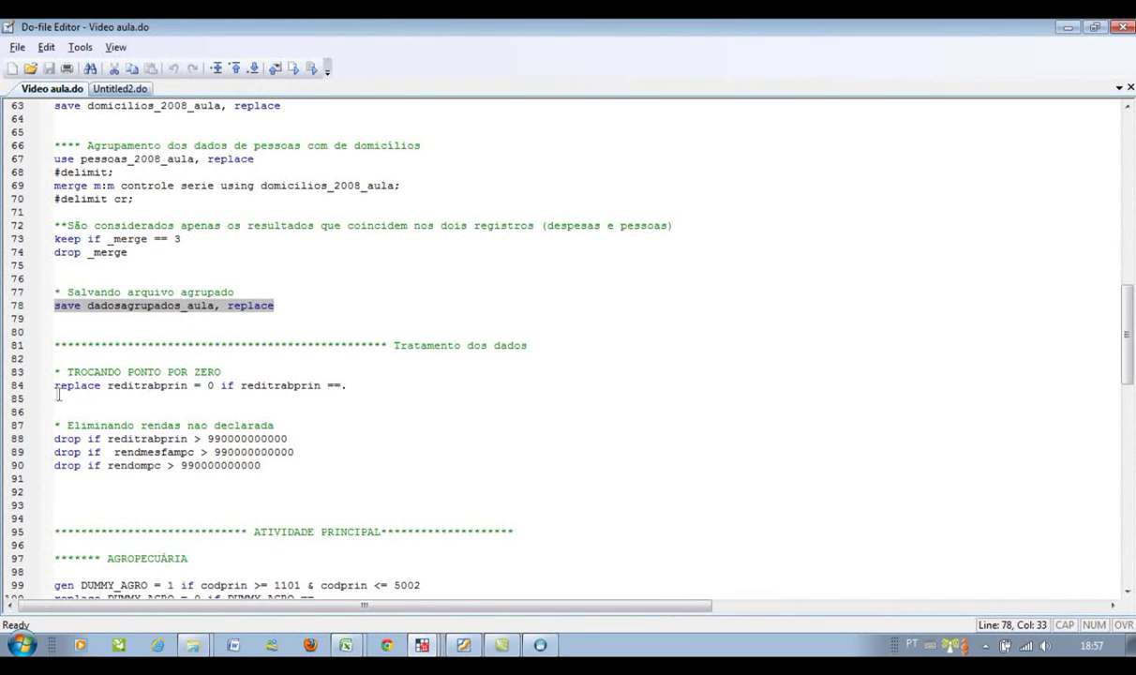
drag(56, 371, 363, 387)
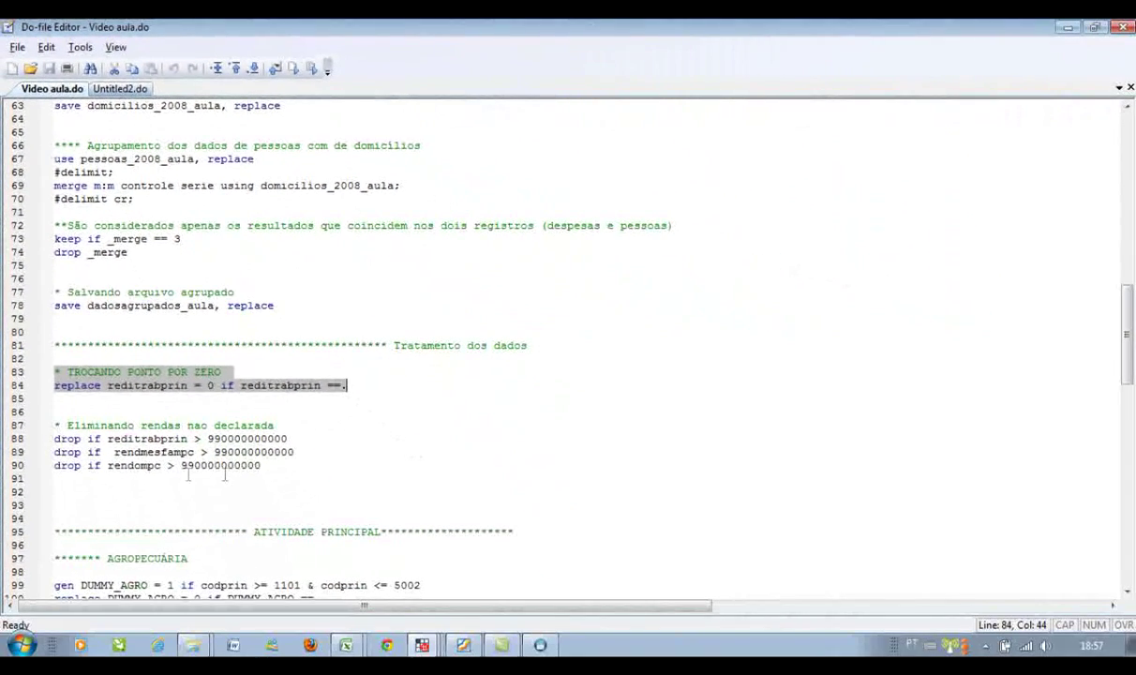
drag(58, 427, 271, 474)
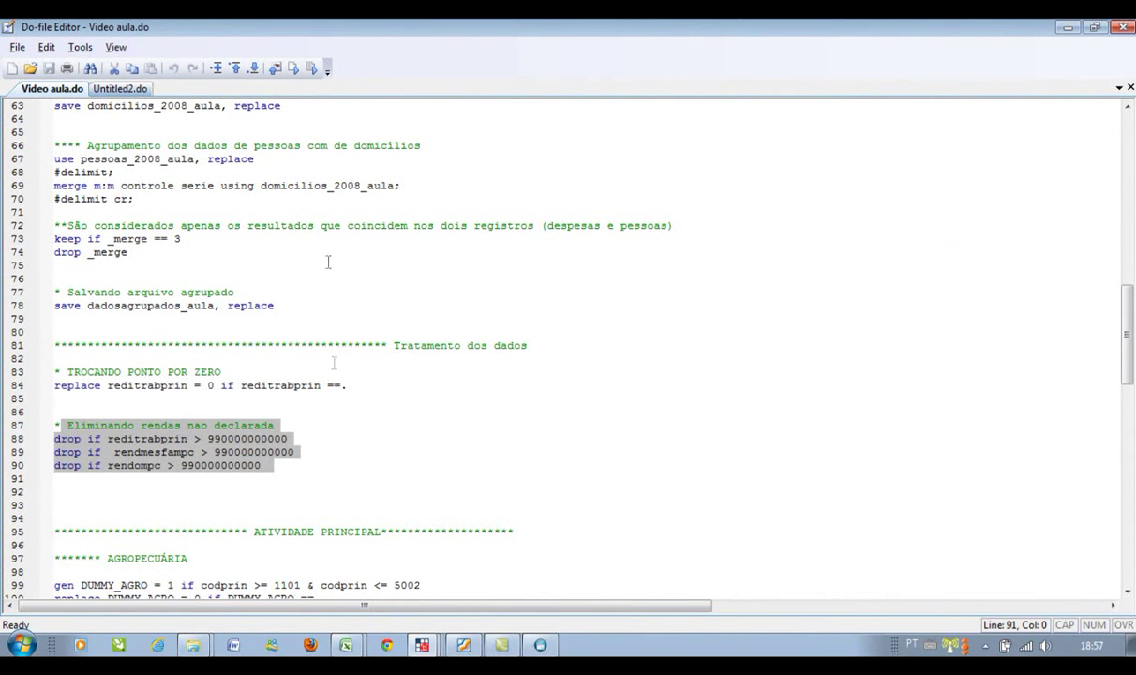
click(313, 72)
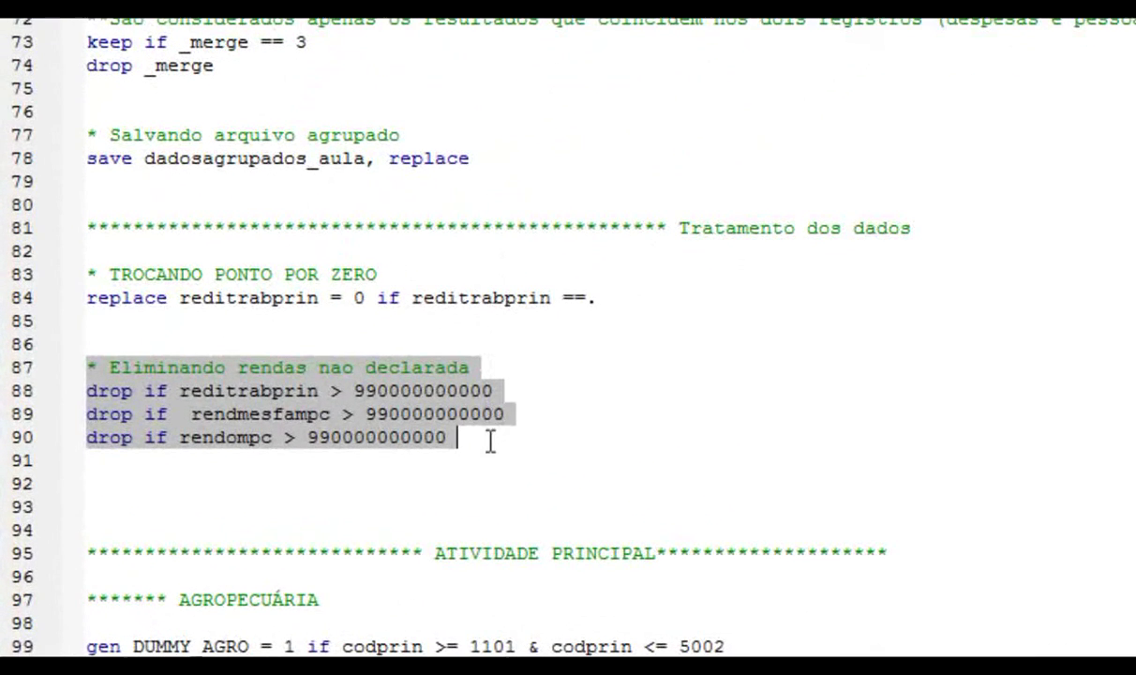
click(464, 441)
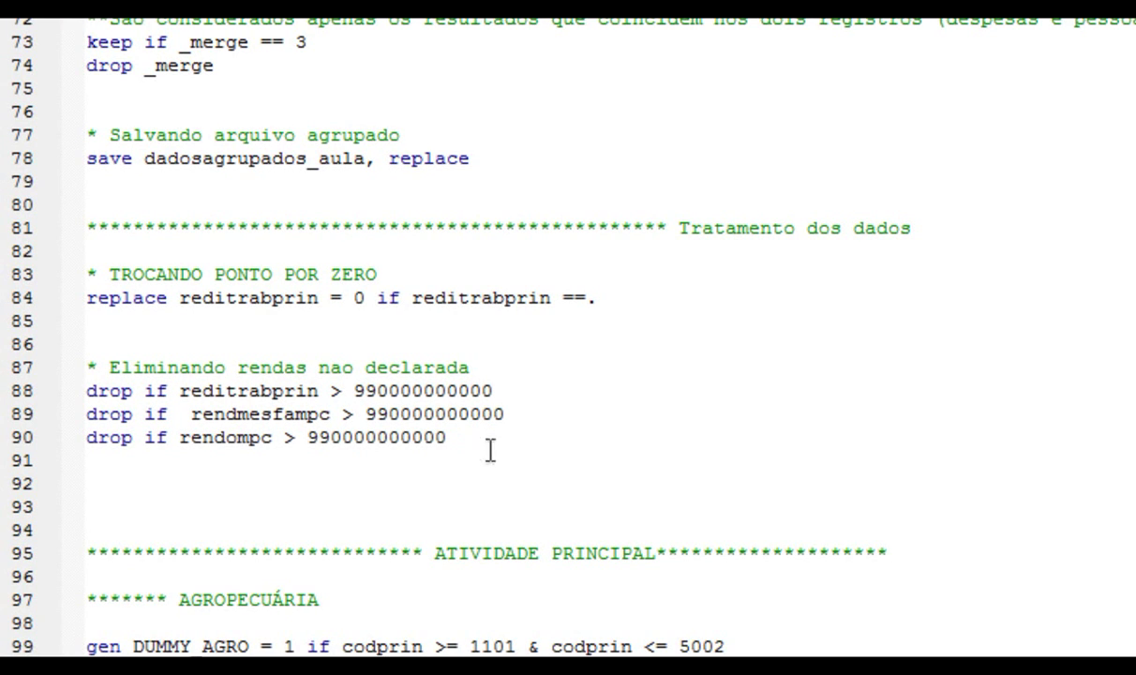
Examine the AGROPECUÁRIA section under ATIVIDADE PRINCIPAL, especially the codprin condition in the gen DUMMY_AGRO line
scroll(465, 443, down, 1)
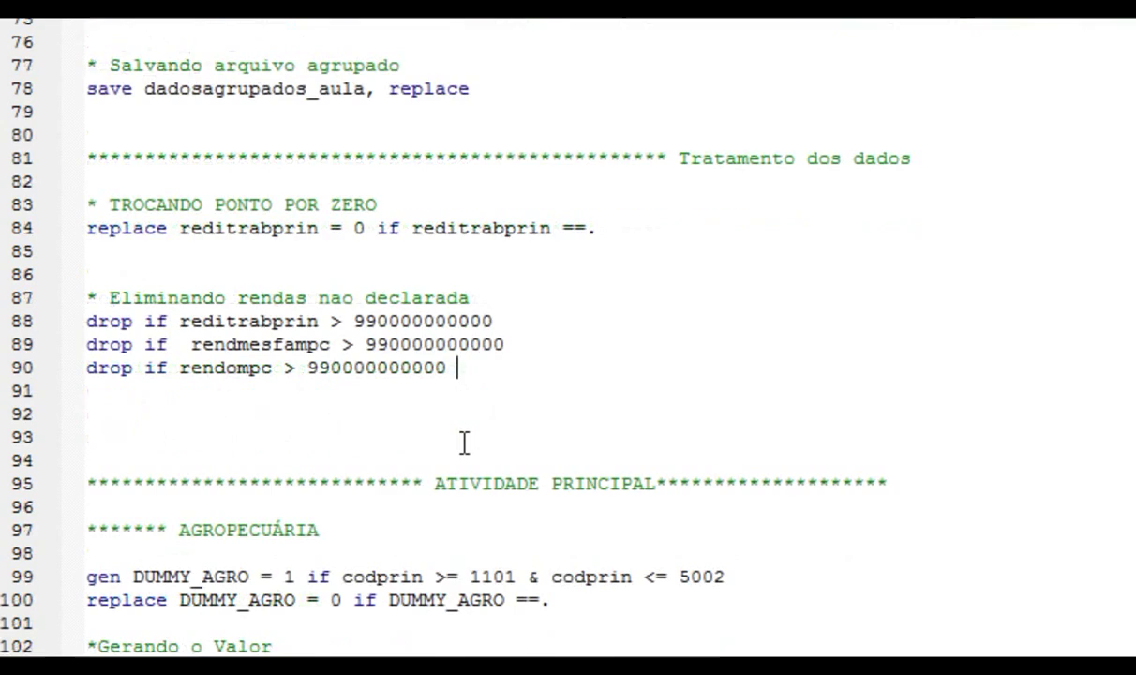
scroll(641, 349, down, 1)
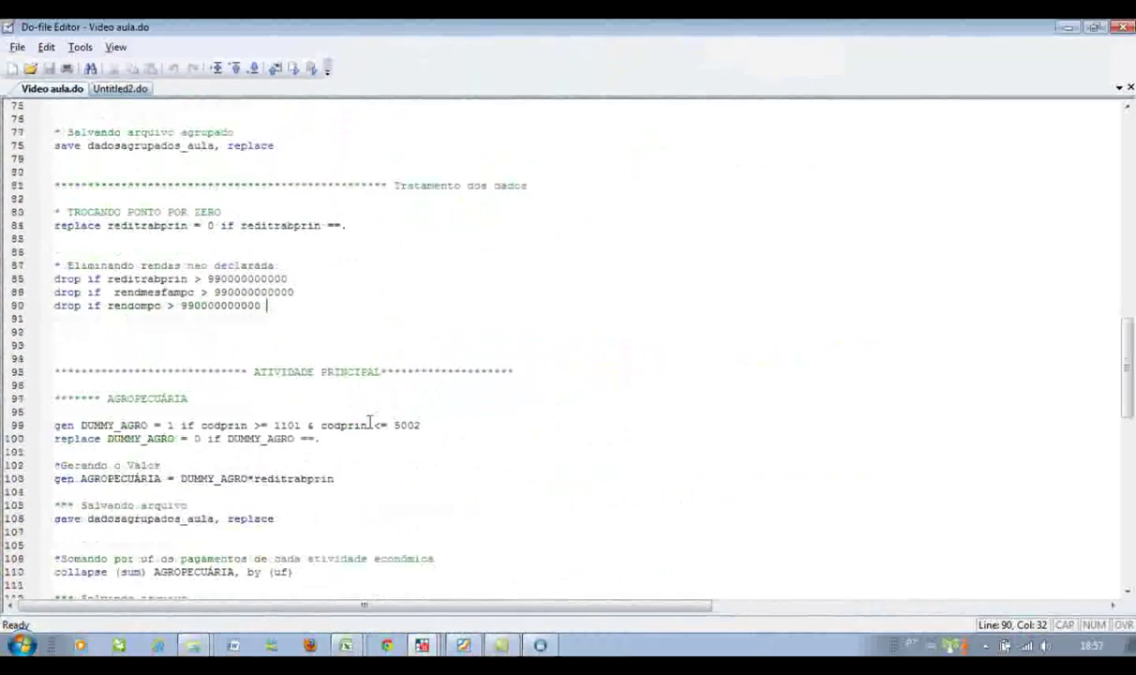
scroll(370, 421, down, 1)
scroll(355, 421, down, 2)
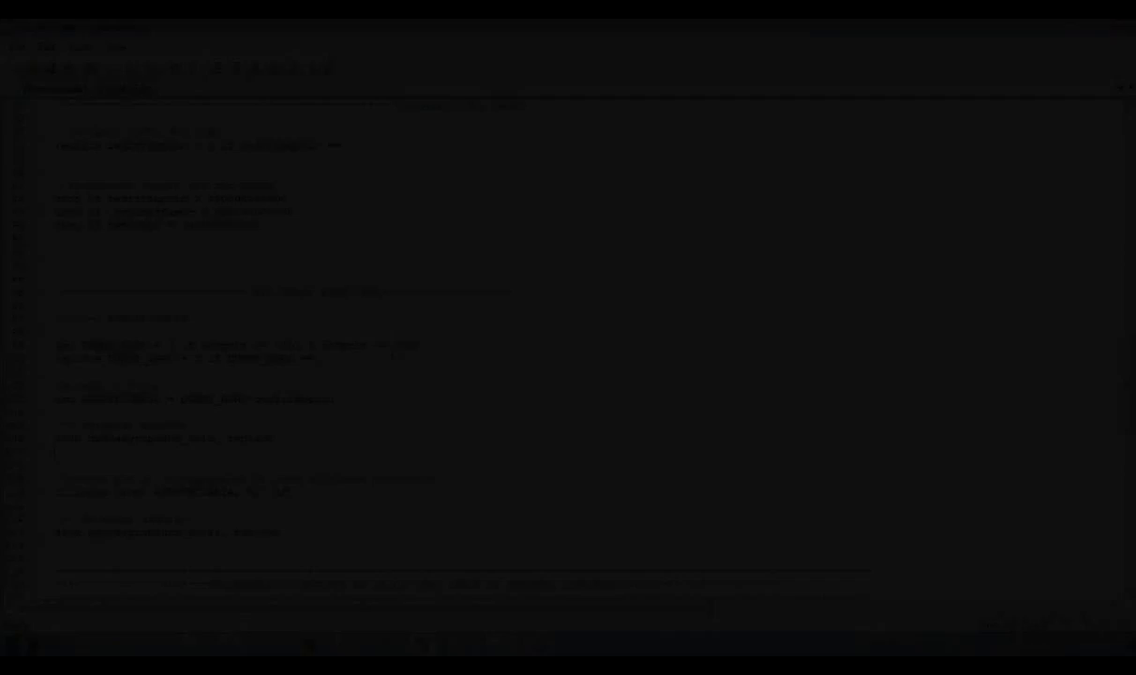
scroll(361, 321, down, 1)
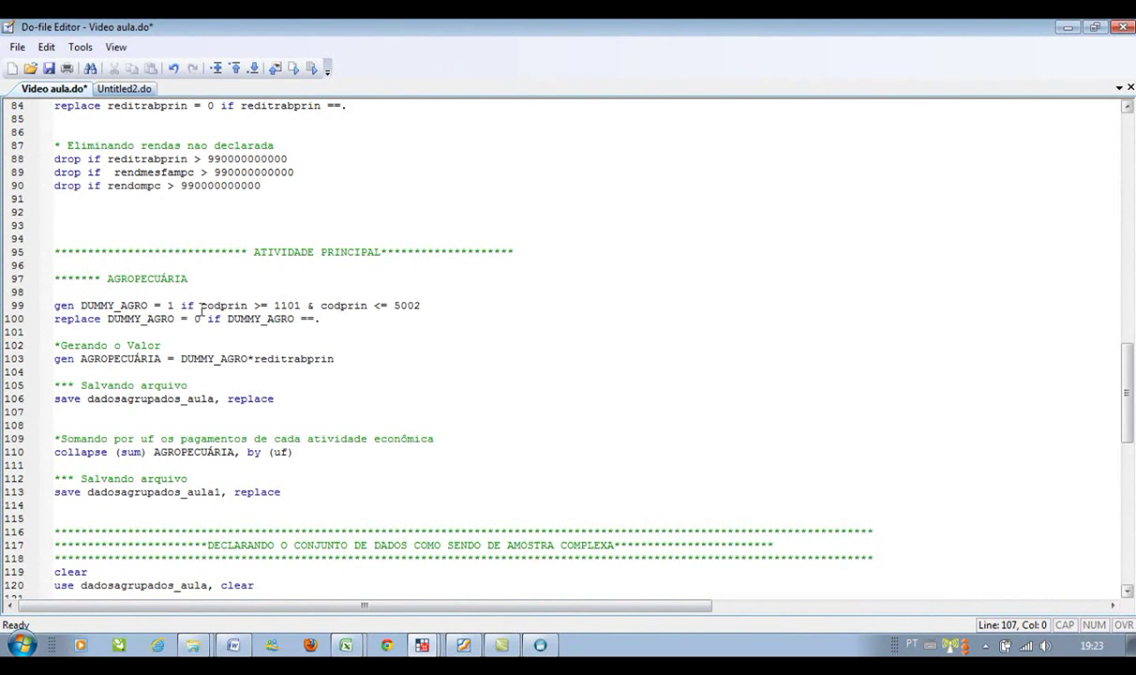
drag(201, 305, 242, 307)
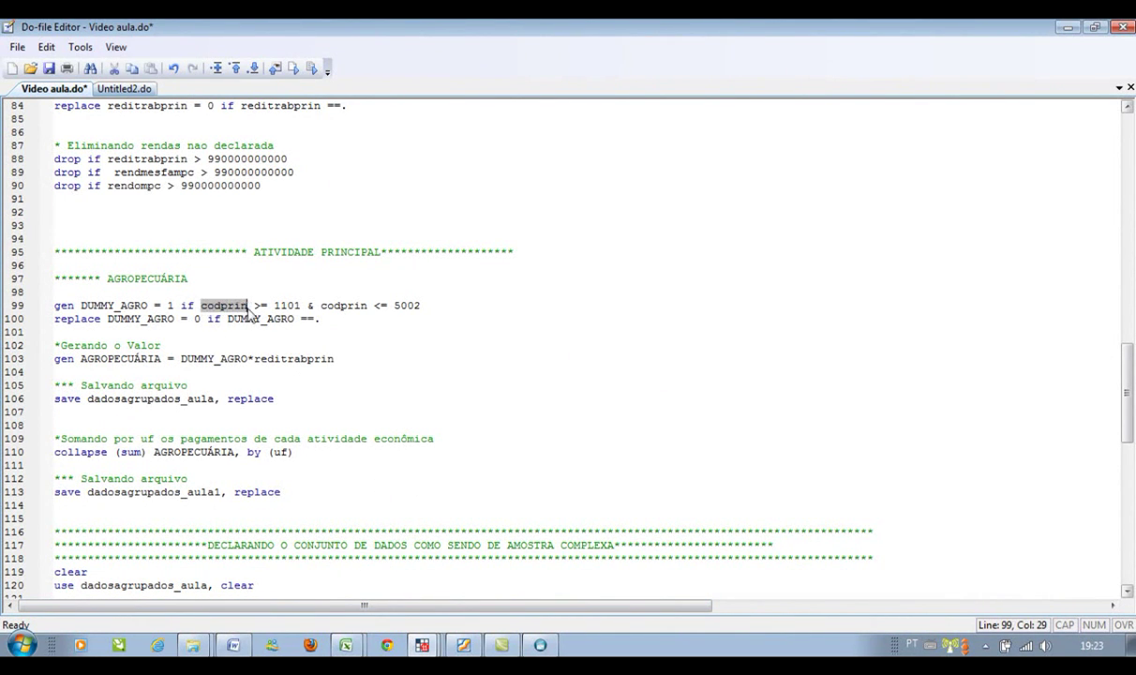
drag(186, 280, 107, 284)
click(438, 307)
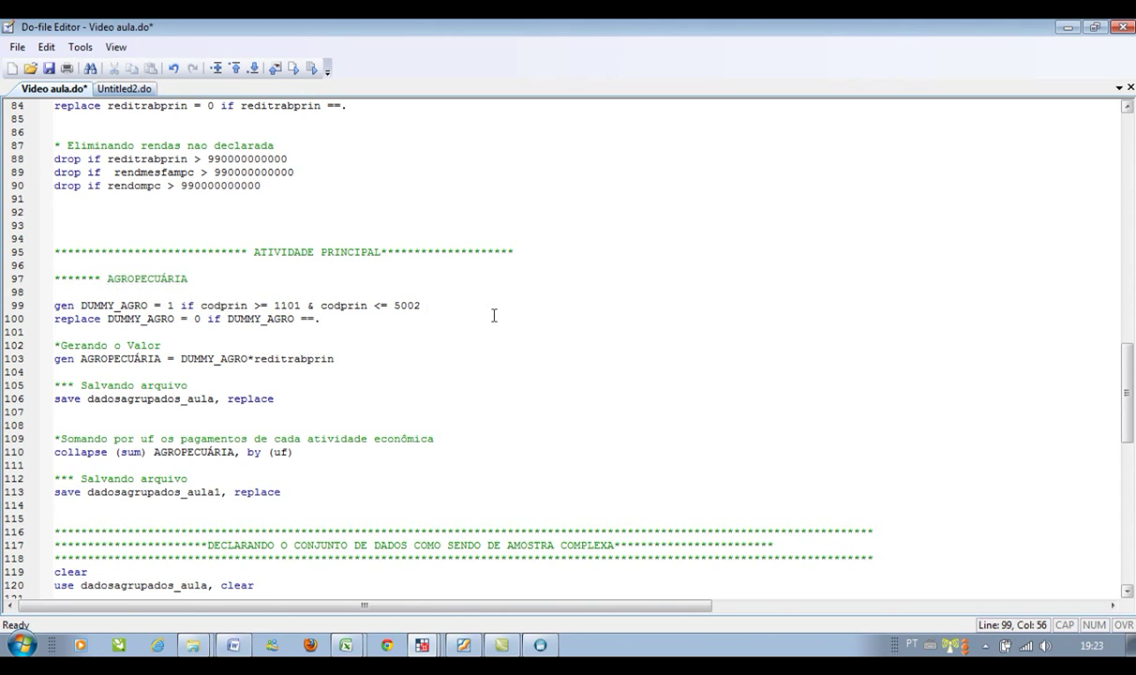
Switch to the Anexo IV Word document and look up the agriculture activity codes, from 01101 Arroz to 05002 Siri
click(233, 644)
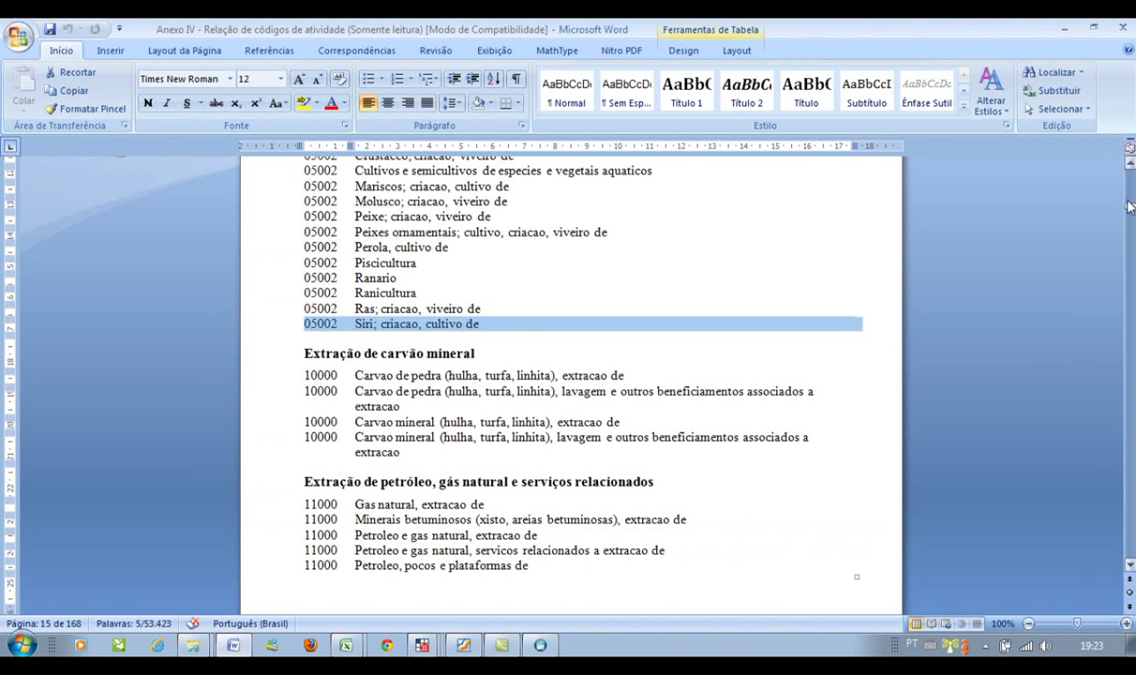
drag(1129, 211, 1050, 195)
click(315, 317)
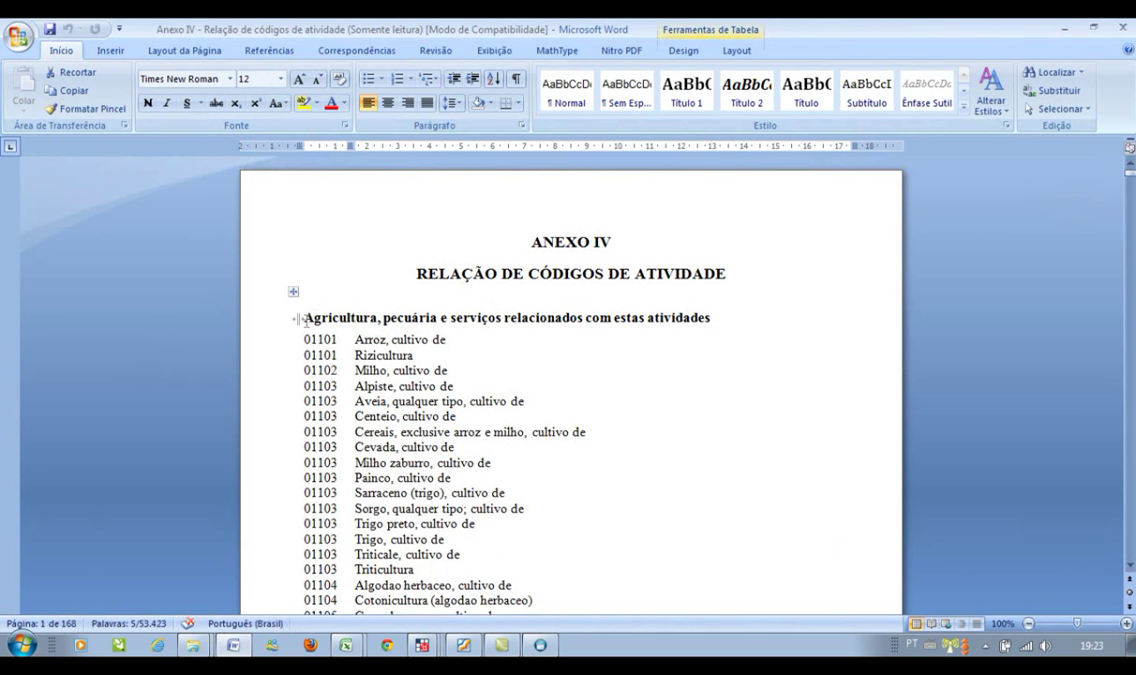
click(295, 322)
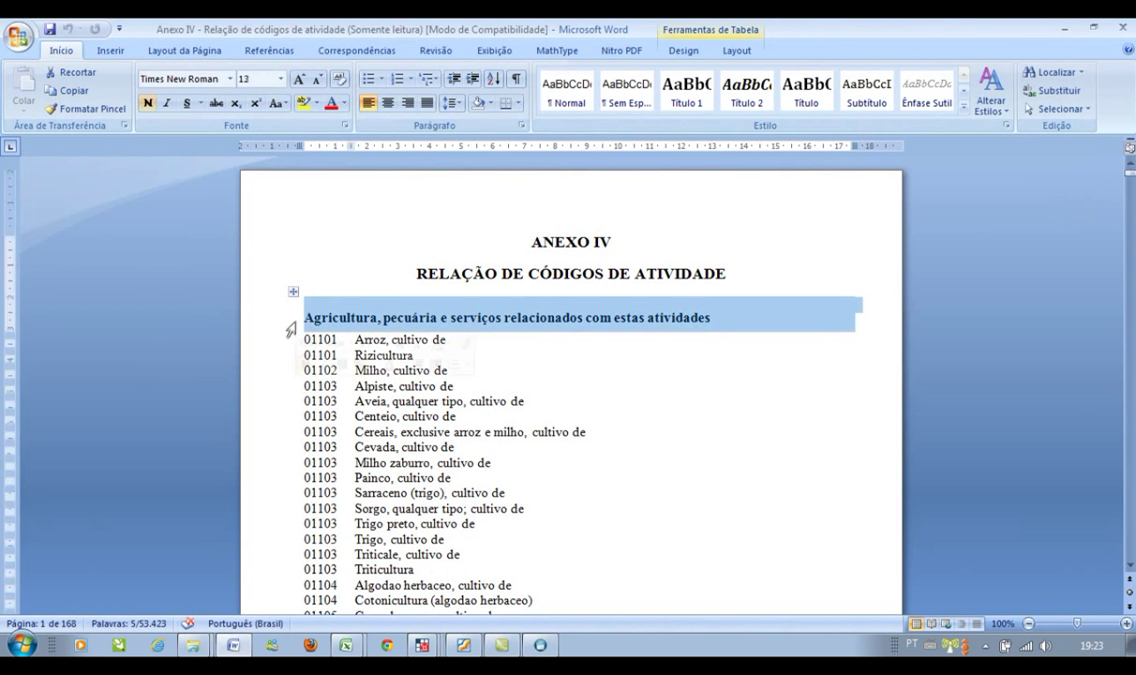
click(279, 345)
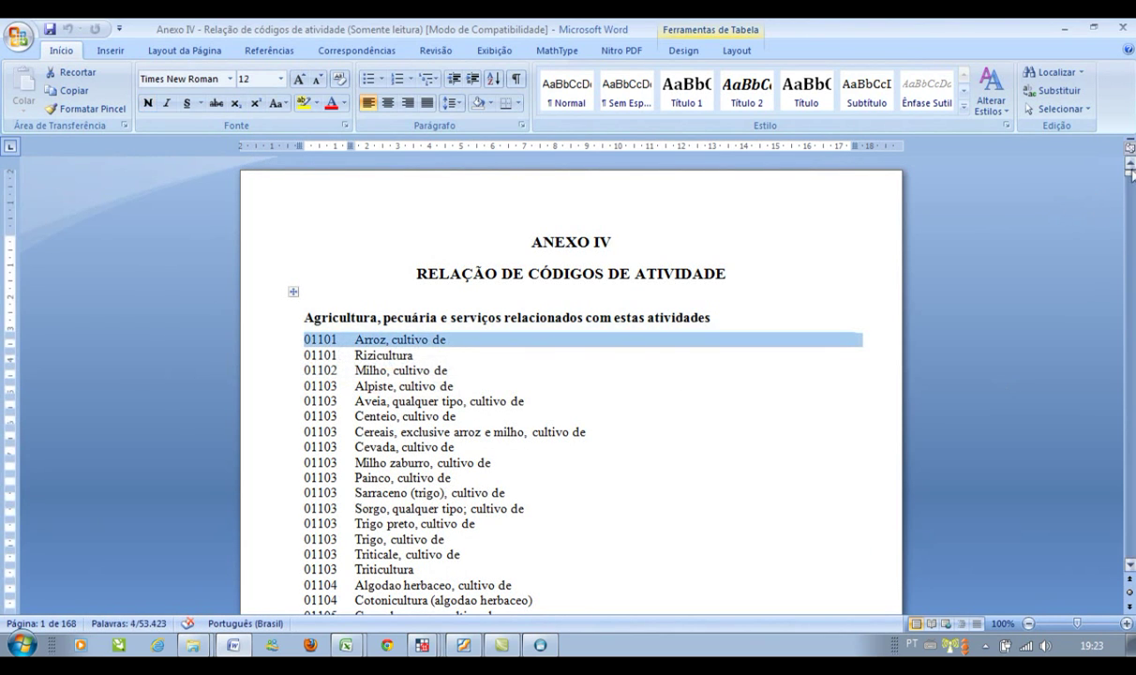
drag(1129, 181, 1128, 216)
scroll(694, 300, up, 13)
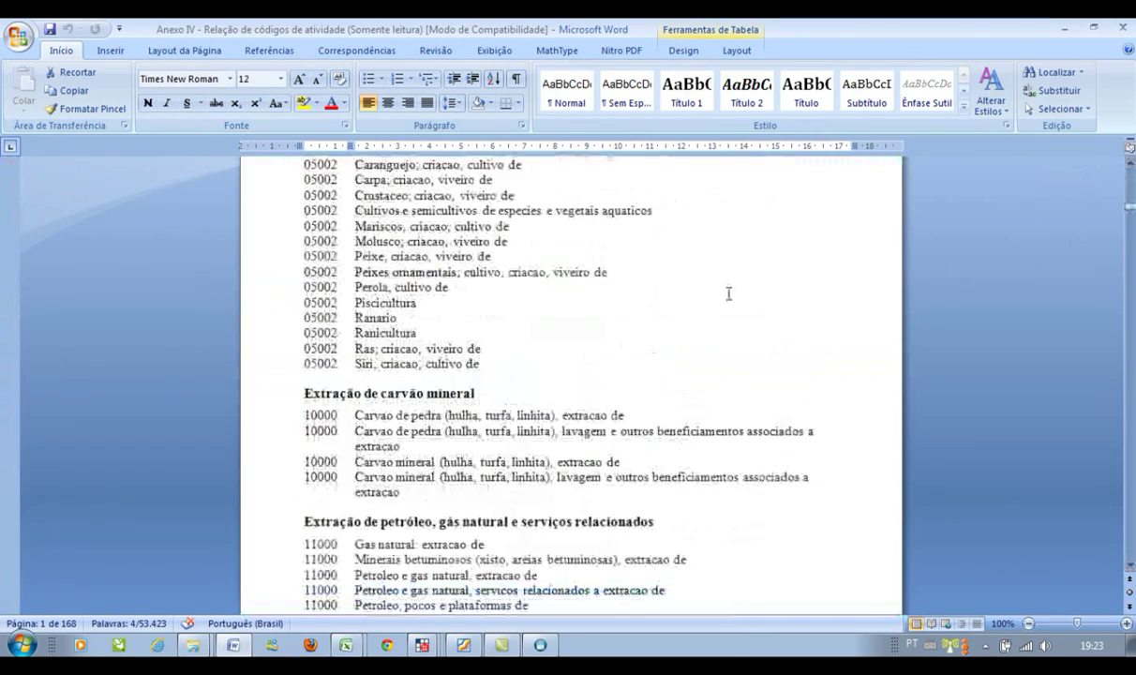
click(288, 369)
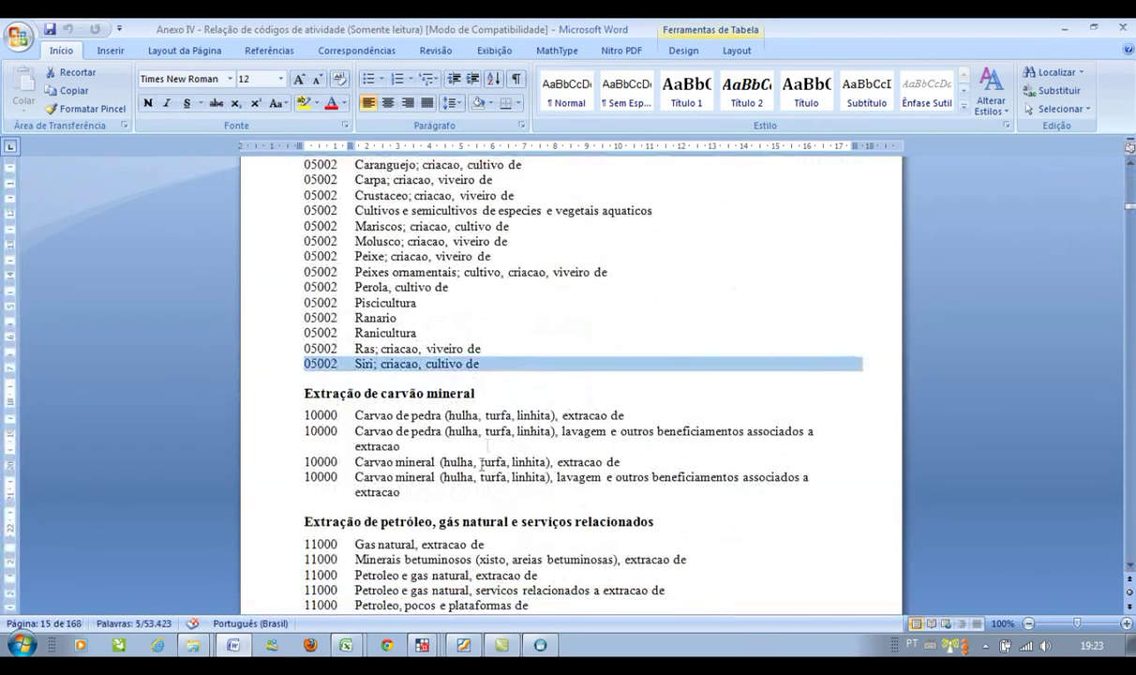
Return to Video aula.do and select the lines from gen DUMMY_AGRO through gen AGROPECUÁRIA = DUMMY_AGRO*reditrabprin
key(alt+Tab)
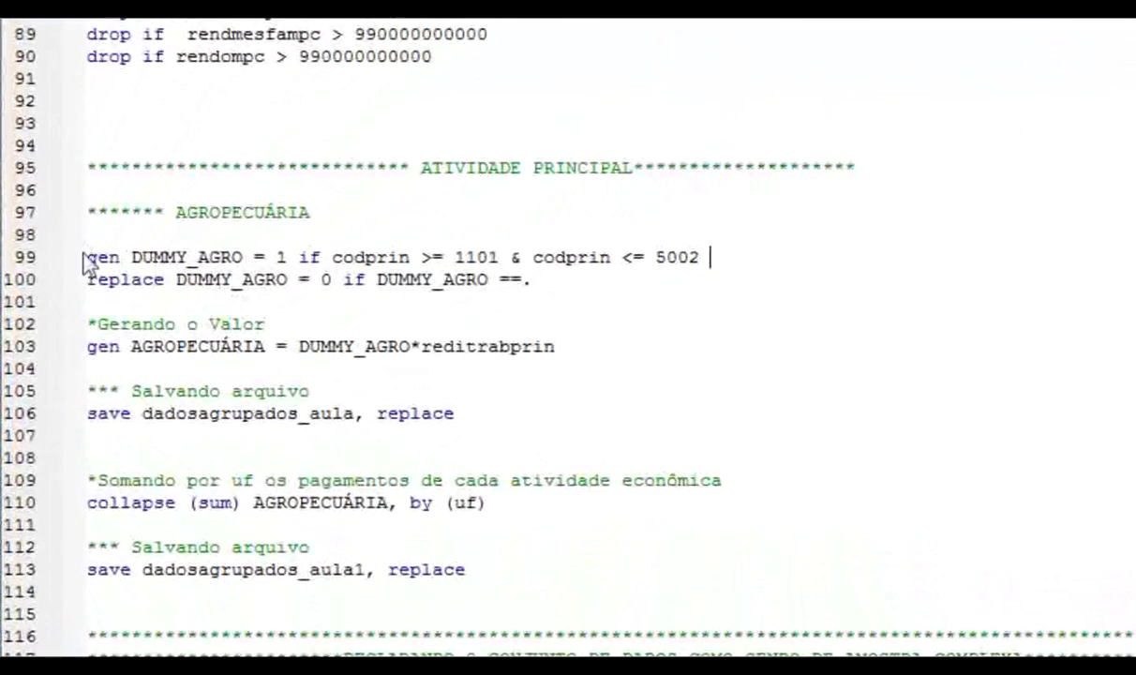
drag(89, 257, 714, 263)
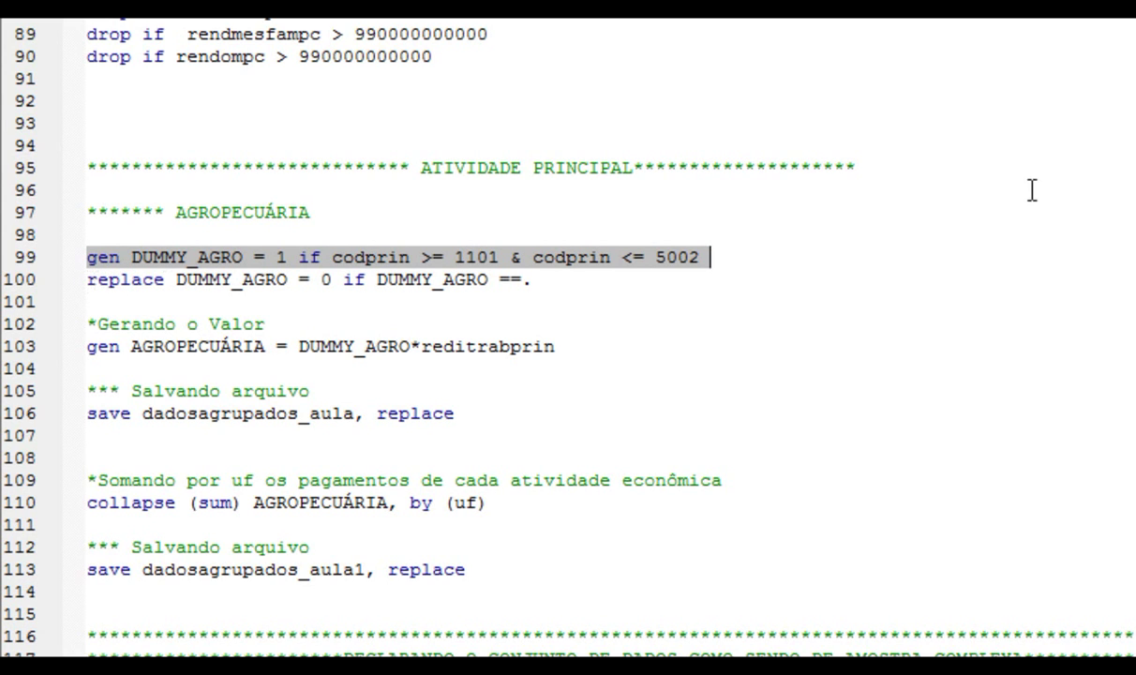
key(shift+Down)
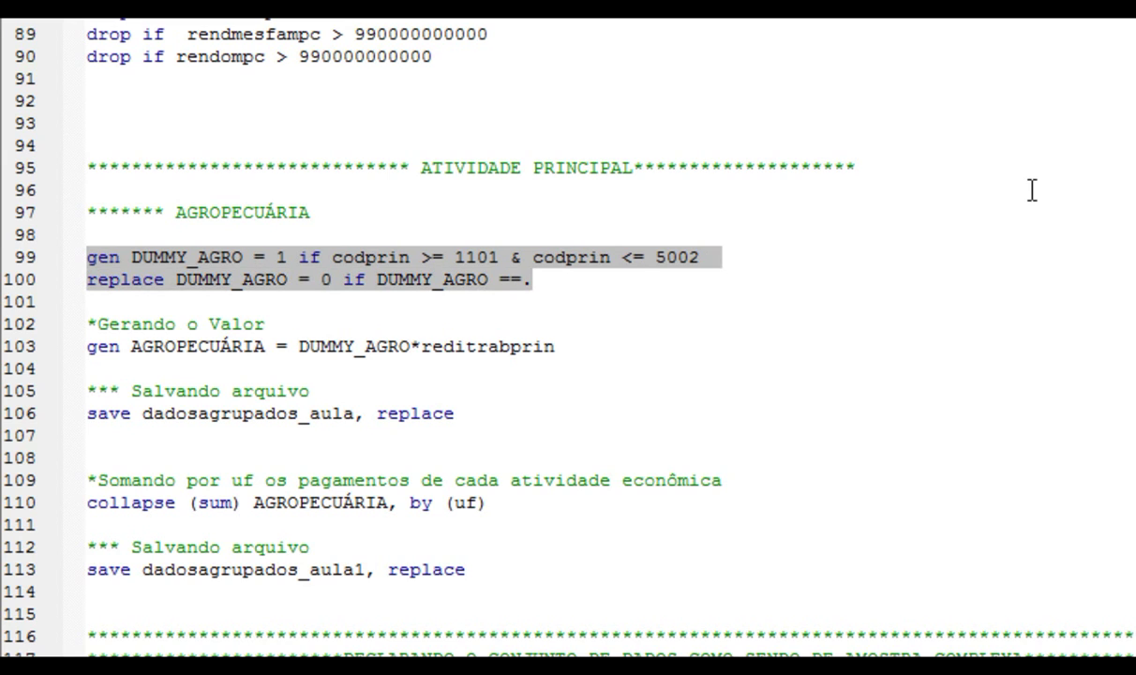
key(shift+Down)
key(shift+Down)
key(shift+Down)
key(shift+End)
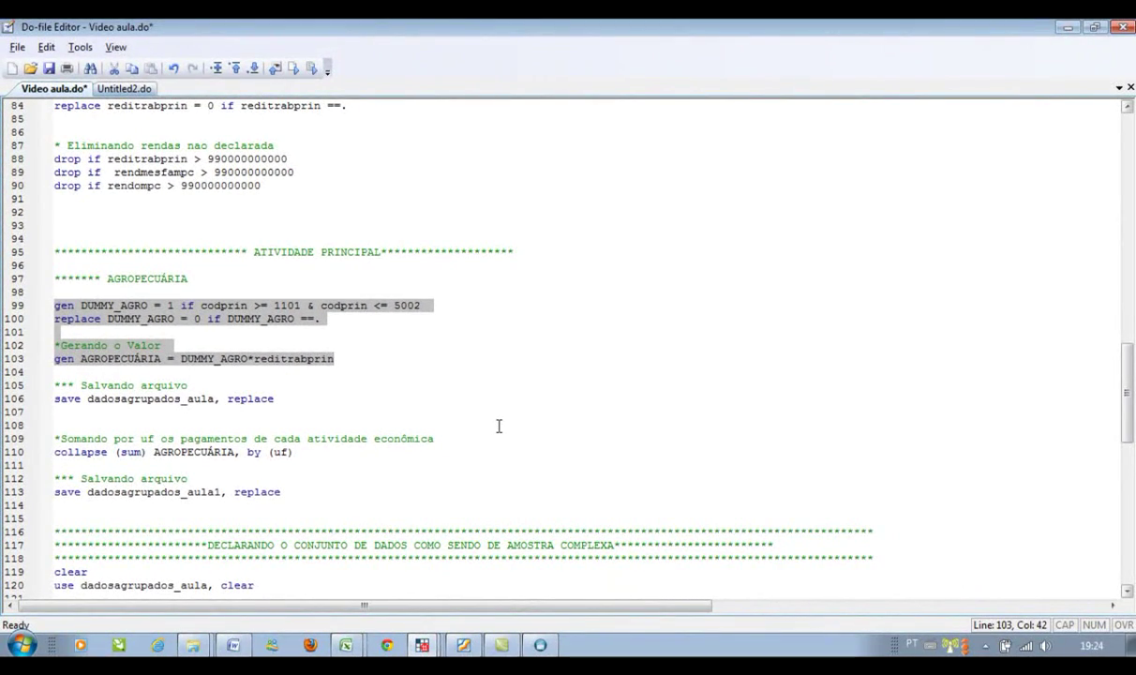
Open the merged data with the ed command and inspect the DUMMY_AGRO and AGROPECUÁRIA columns
key(alt+Tab)
key(alt+Tab)
mouse_move(422, 644)
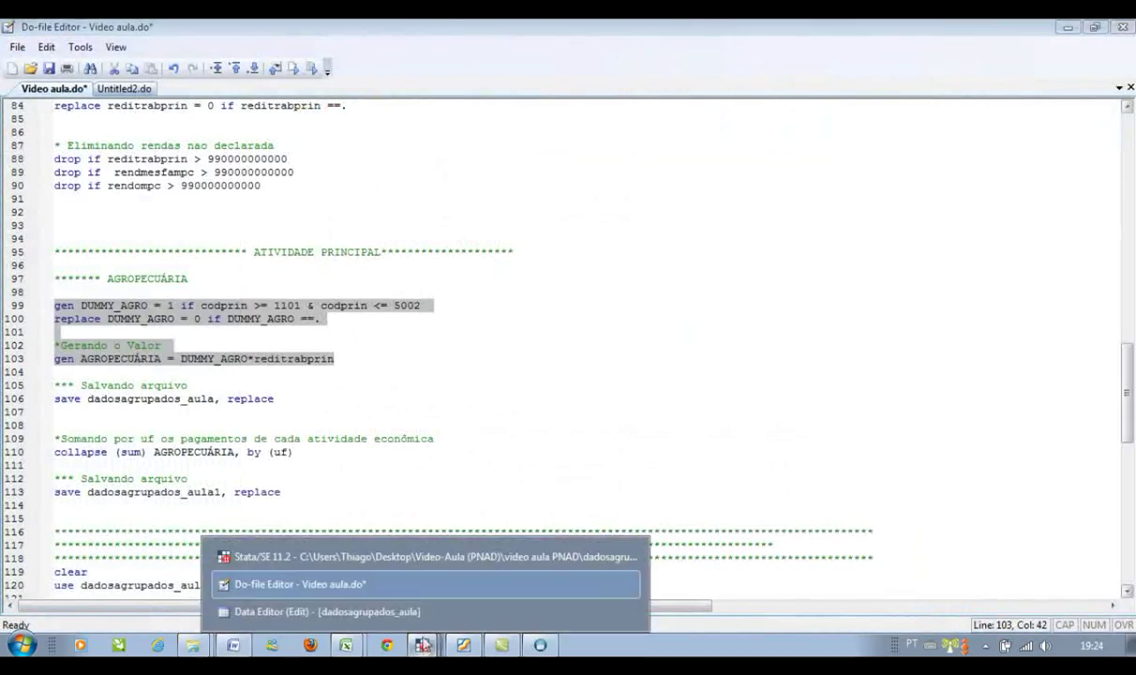
click(384, 526)
text(ed)
key(Return)
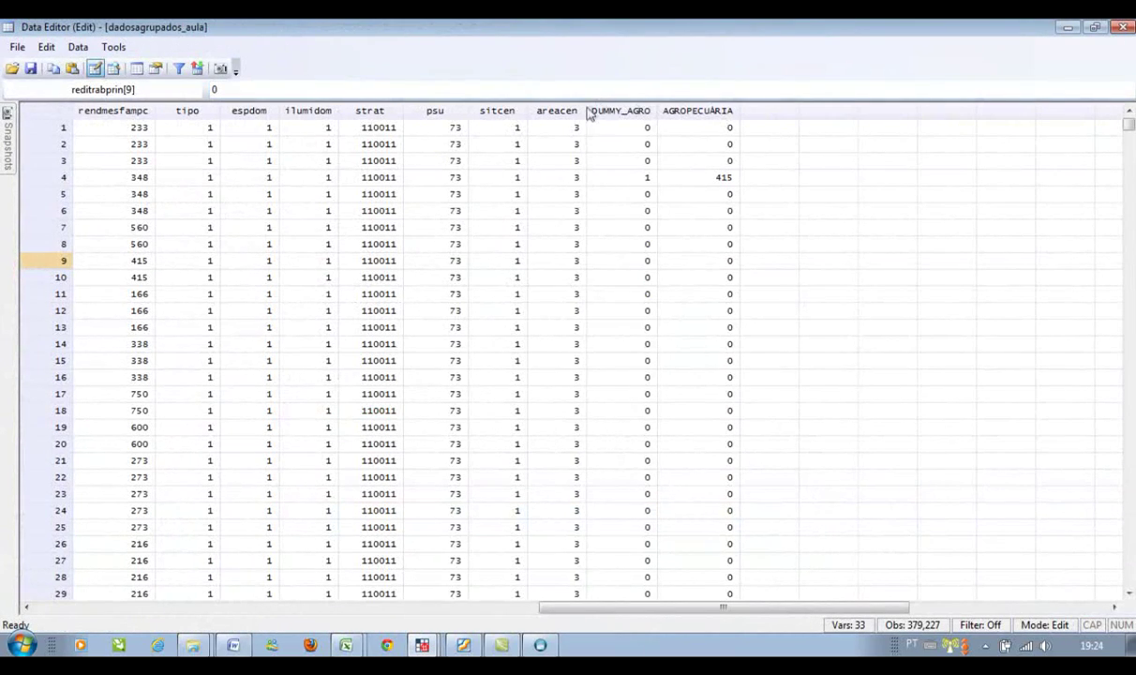
click(697, 110)
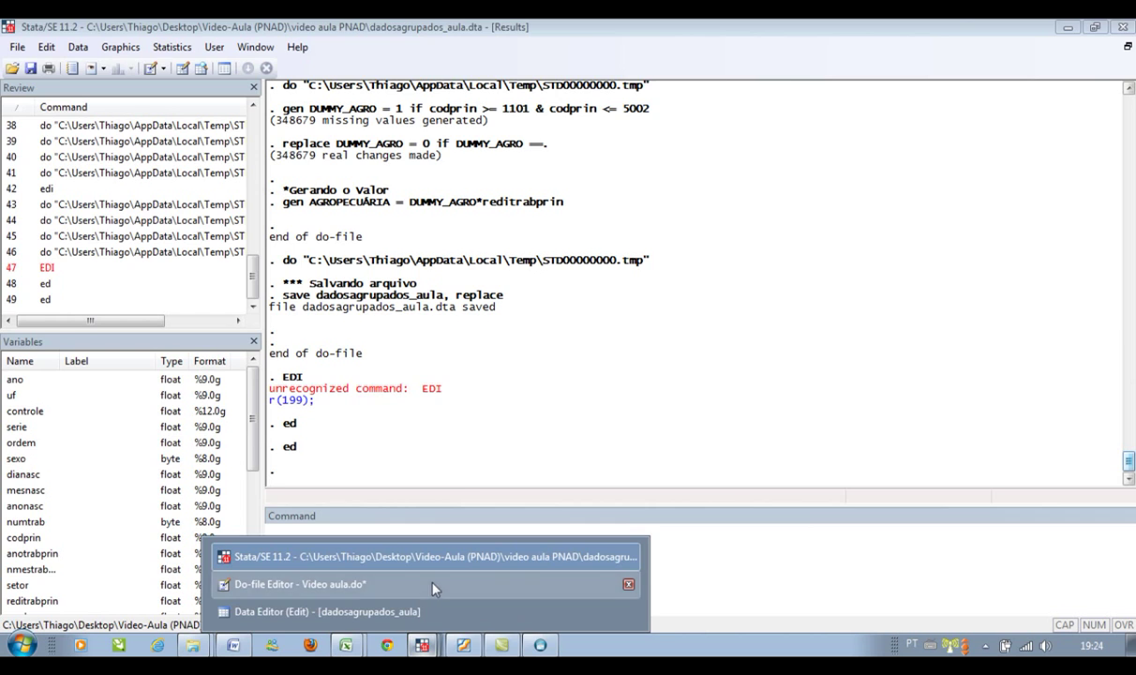
Return to Video aula.do and run the collapse (sum) AGROPECUÁRIA, by (uf) command on lines 109–110
click(433, 585)
scroll(380, 432, down, 3)
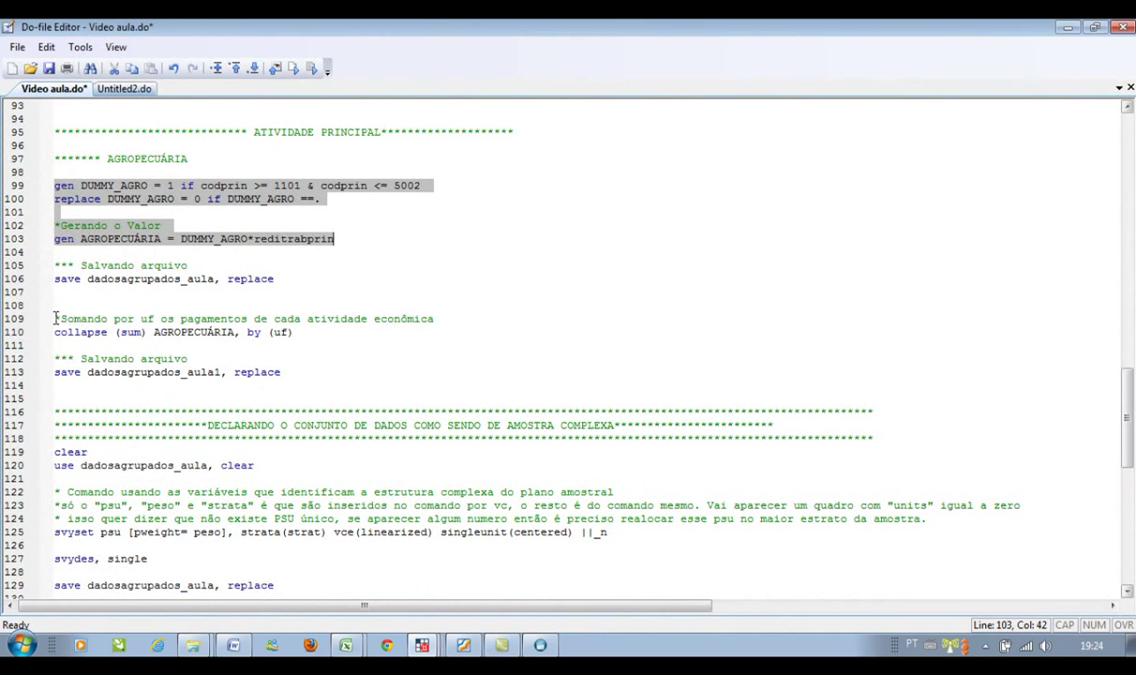
drag(55, 319, 643, 346)
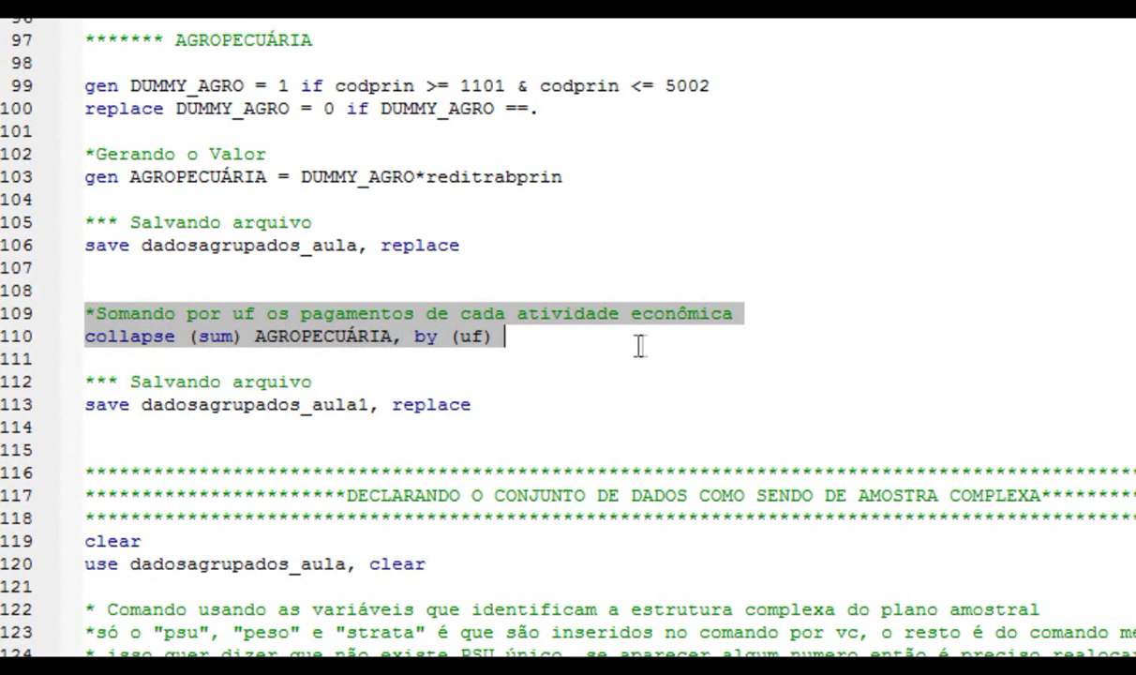
click(510, 337)
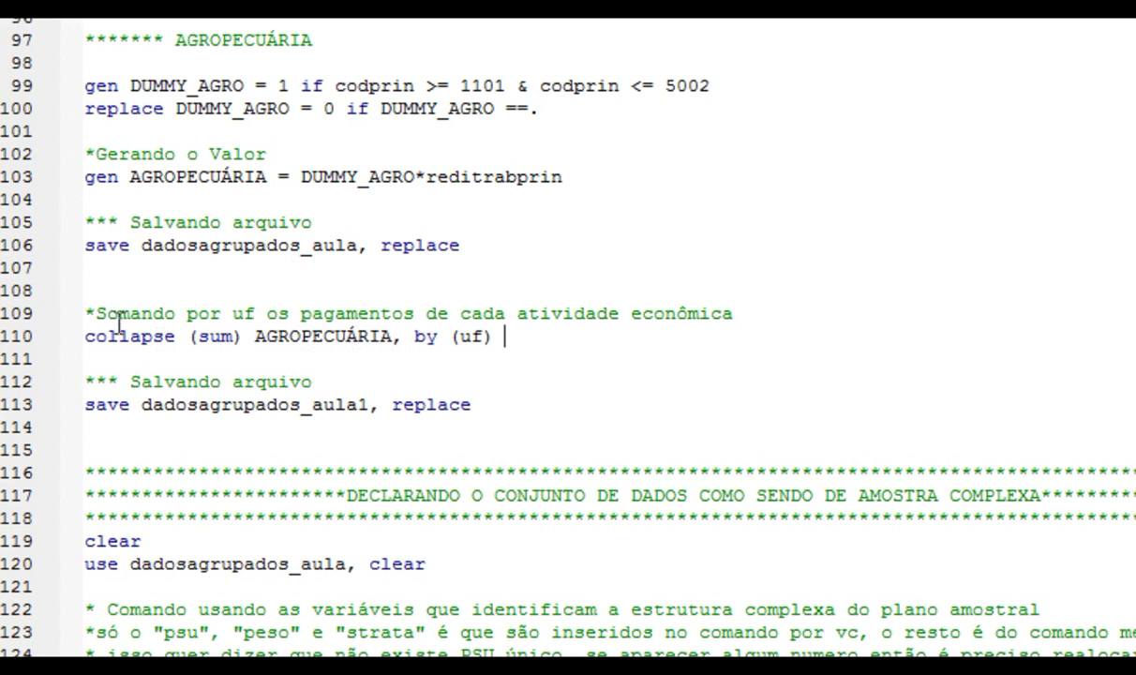
drag(85, 304, 505, 336)
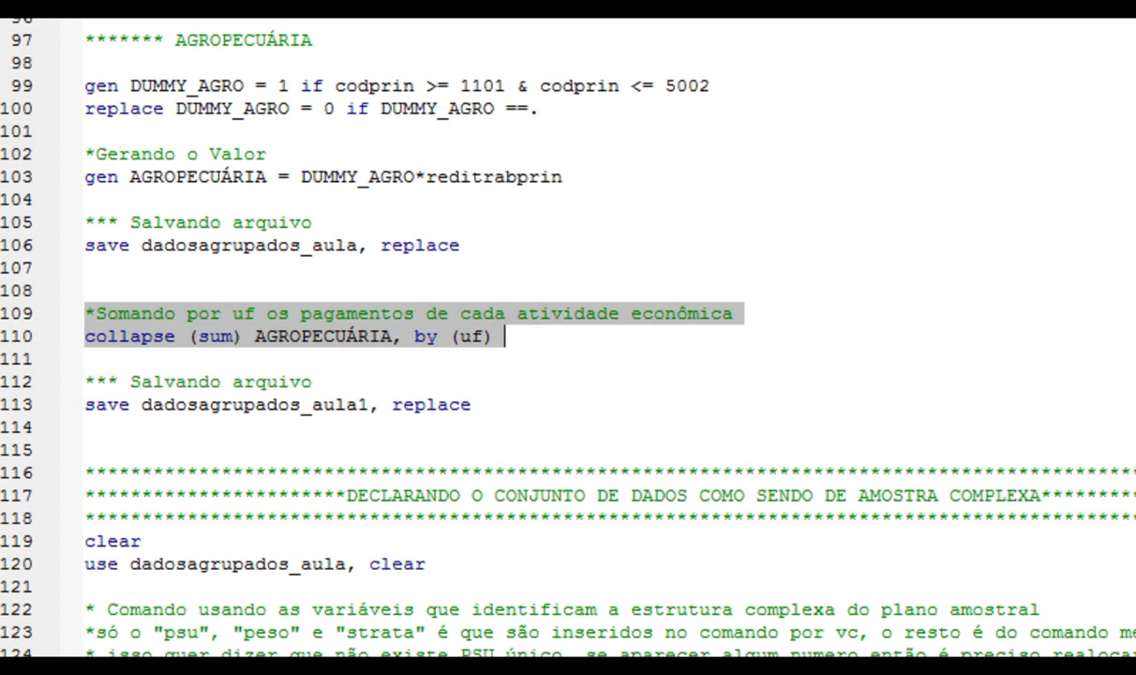
click(509, 343)
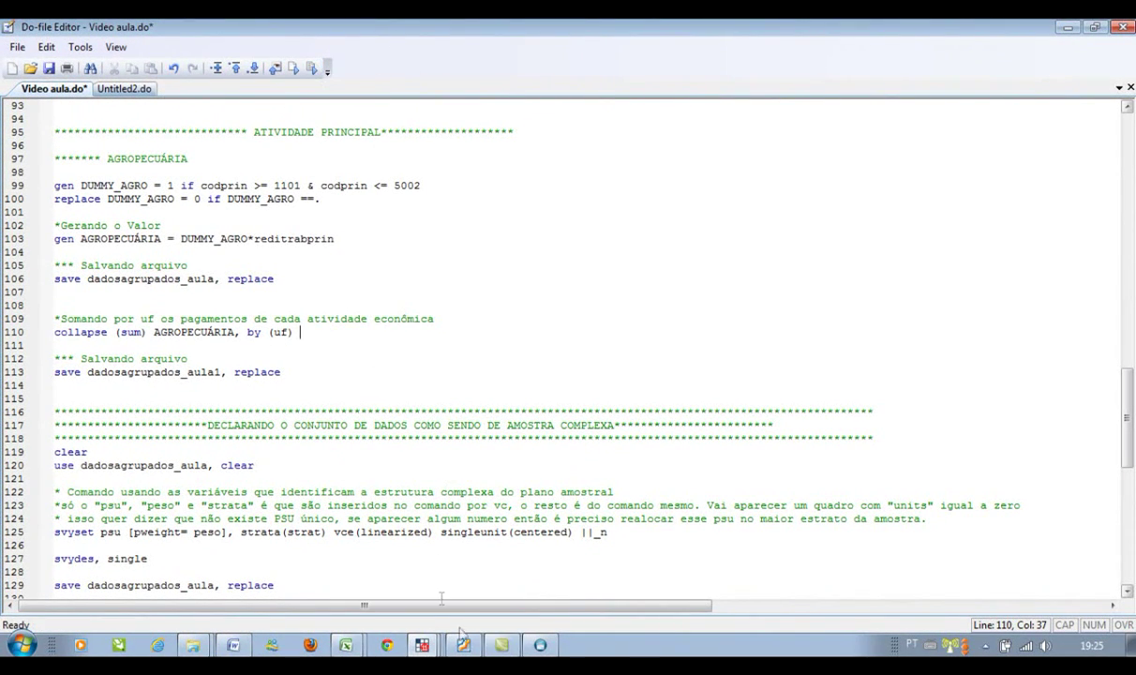
Open the collapsed dataset in the Data Editor and inspect the uf and AGROPECUÁRIA columns, including the row for uf 31
mouse_move(421, 645)
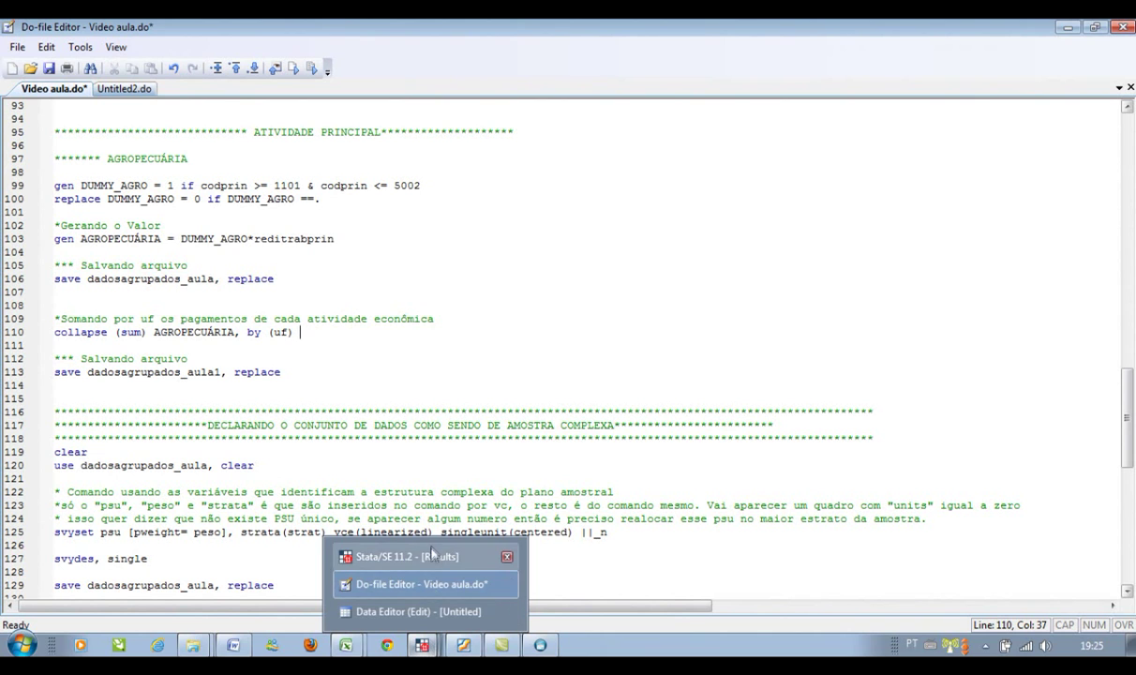
click(441, 613)
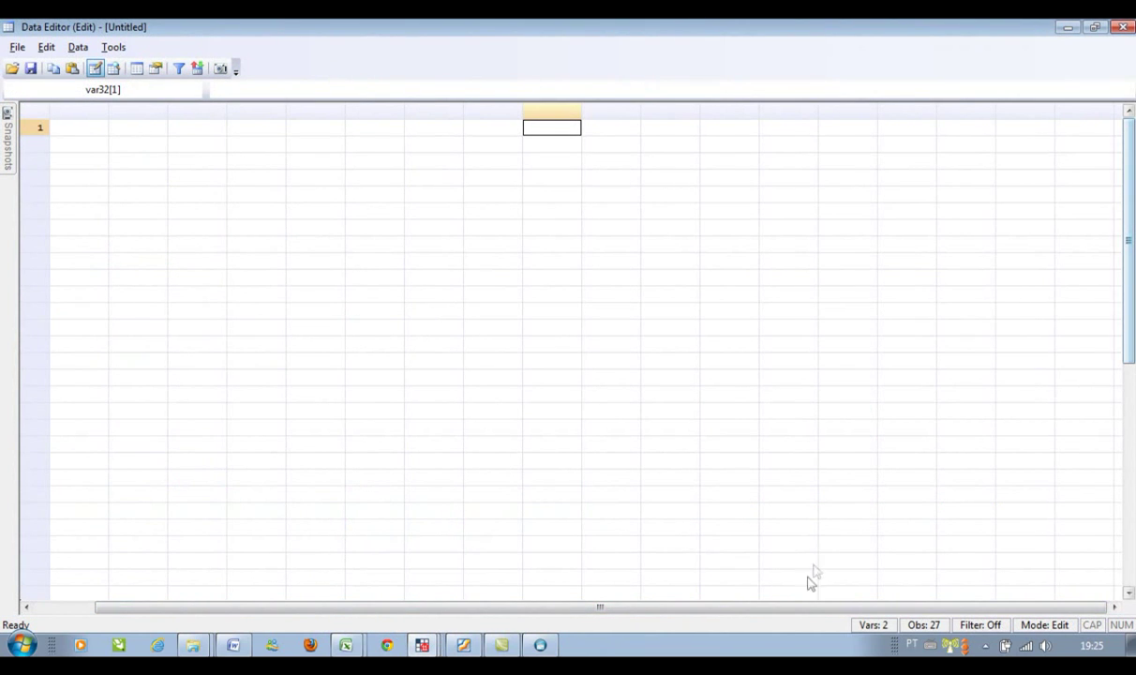
drag(595, 606, 535, 604)
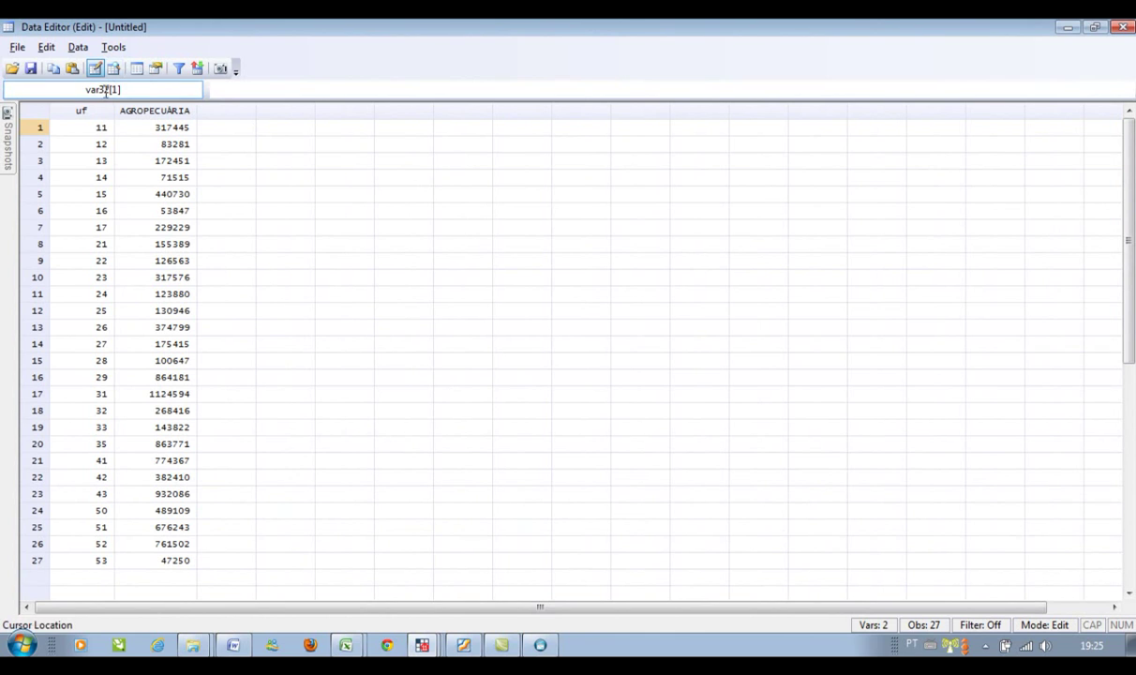
click(82, 111)
click(162, 112)
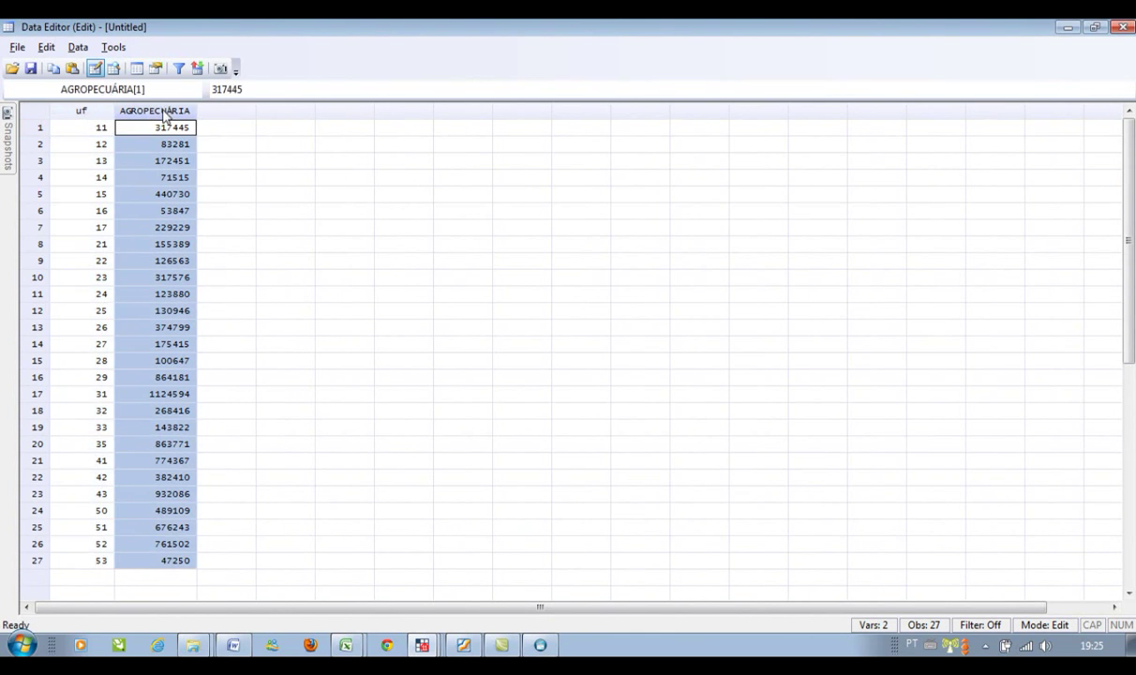
click(287, 180)
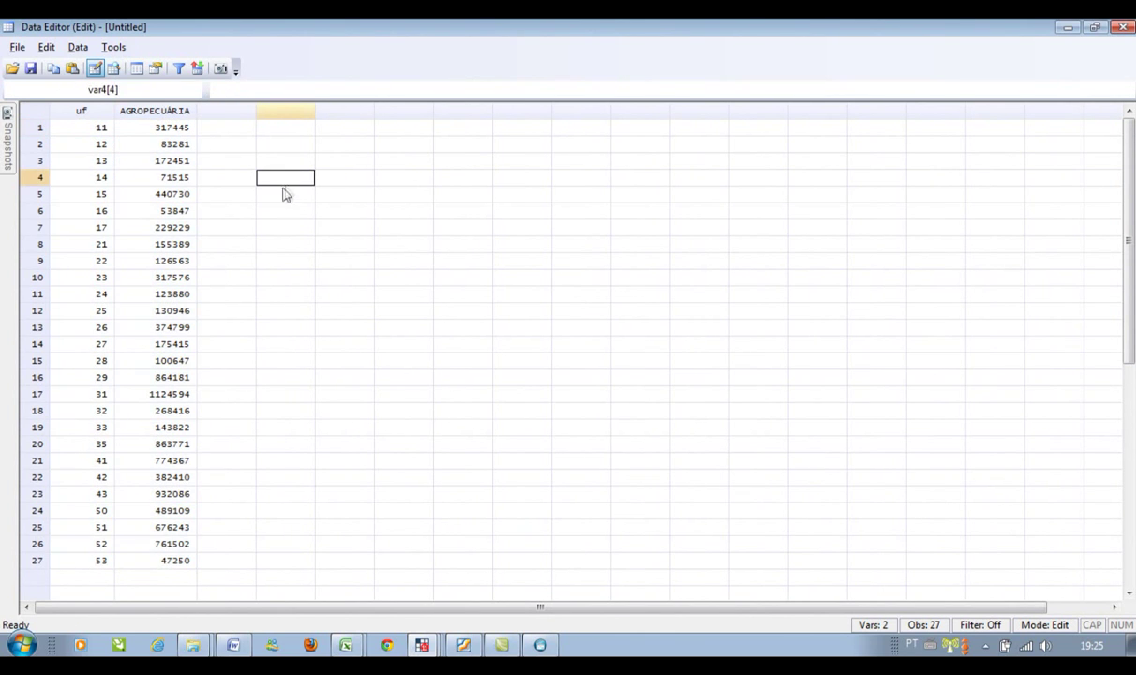
click(154, 392)
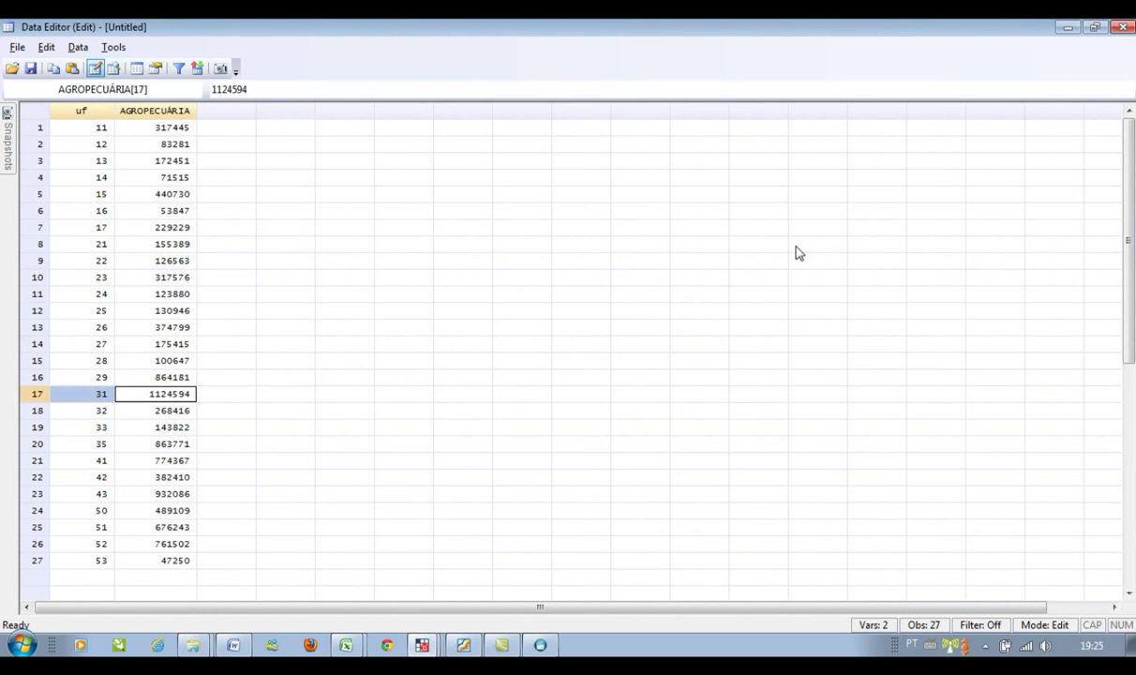
Switch to the Dicionário de variáveis de pessoas - 2008 Excel workbook and look up the state codes under Unidade da Federação
click(342, 645)
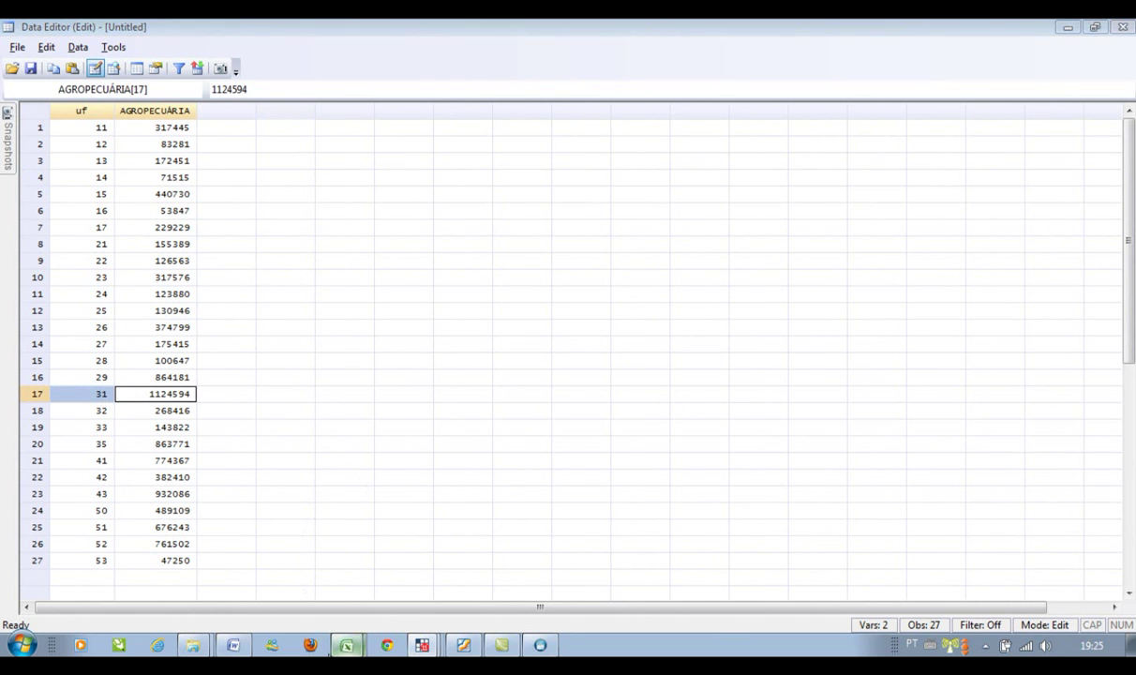
click(338, 581)
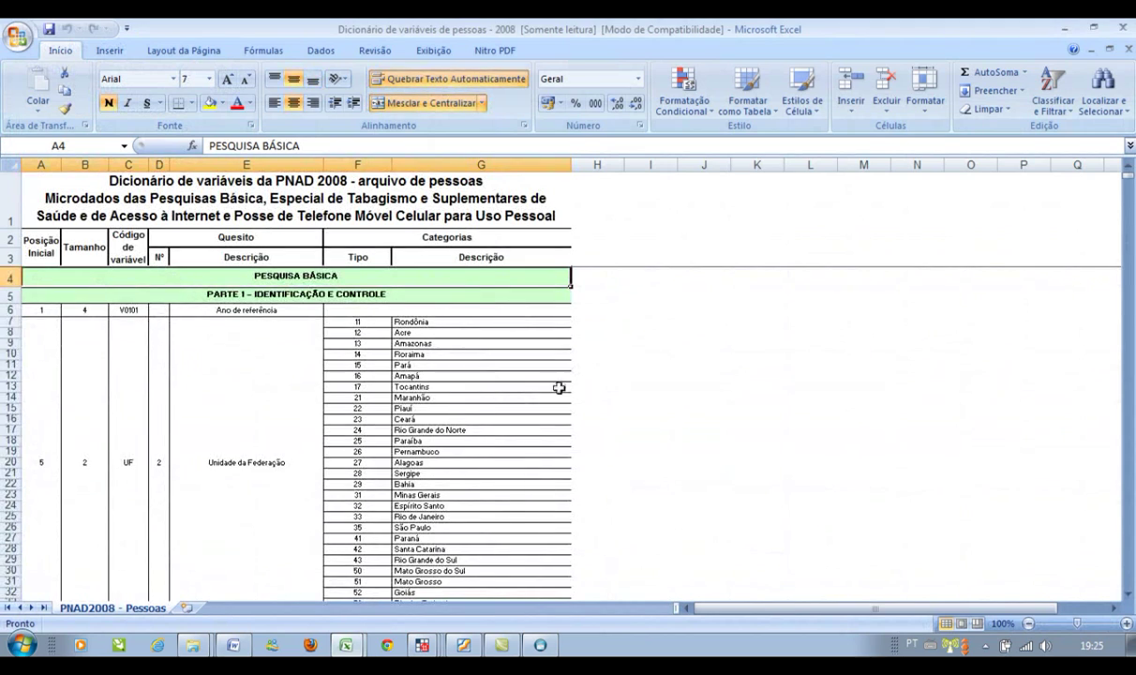
scroll(559, 387, down, 1)
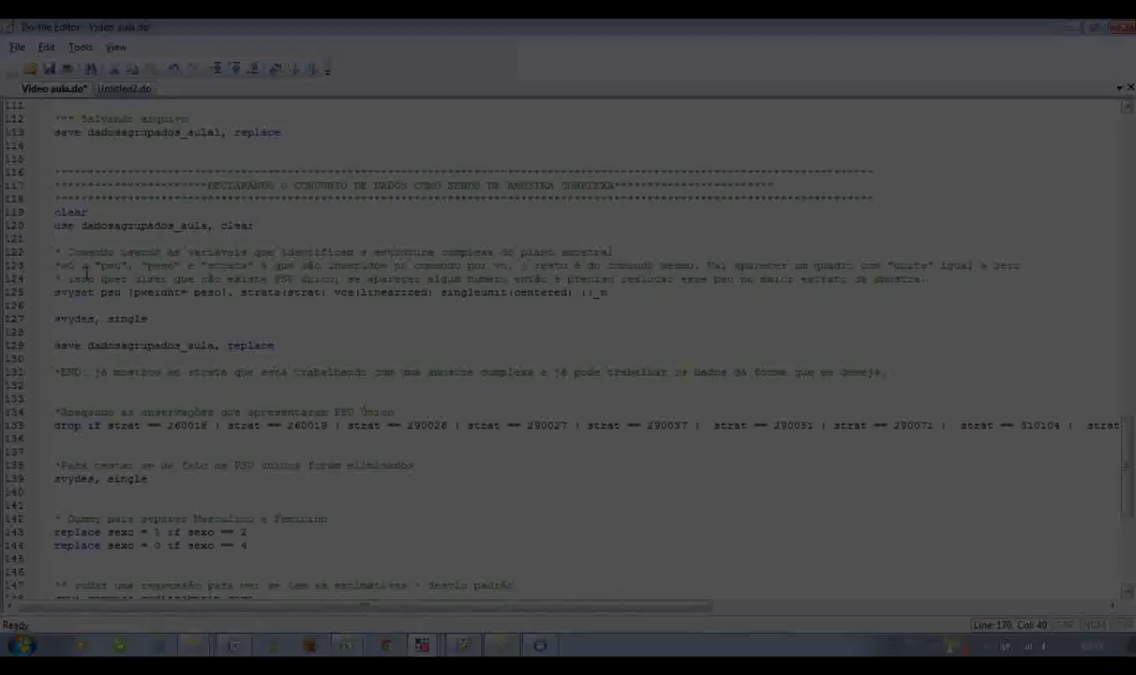
Reload the dadosagrupados_aula dataset by running the clear and use lines in the DECLARANDO O CONJUNTO DE DADOS section of Video aula.do
click(58, 213)
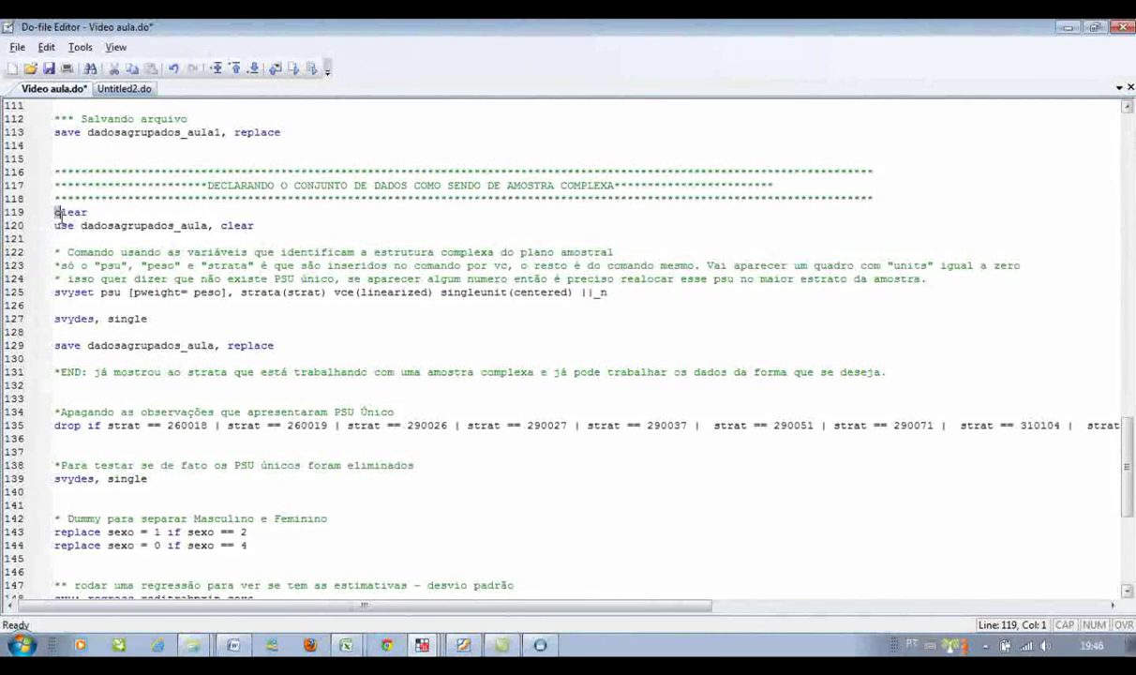
drag(57, 212, 260, 237)
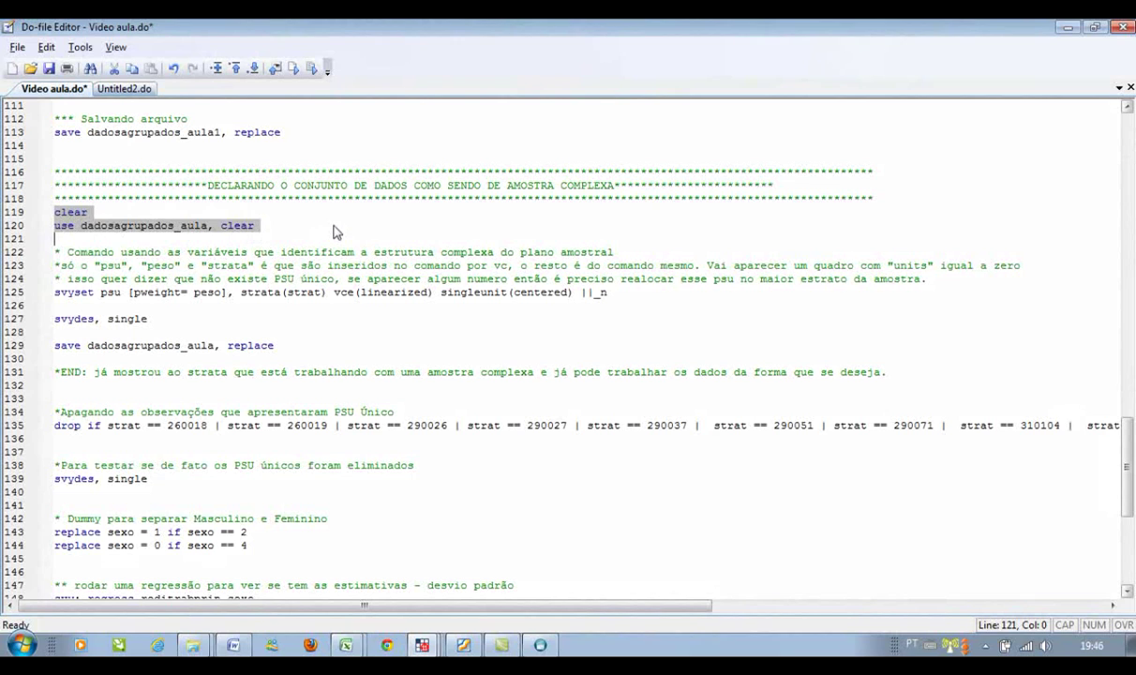
click(313, 70)
Run the survey design lines svyset psu [pweight= peso], svydes, single and save dadosagrupados_aula, replace, and review the single-unit strata output
click(53, 294)
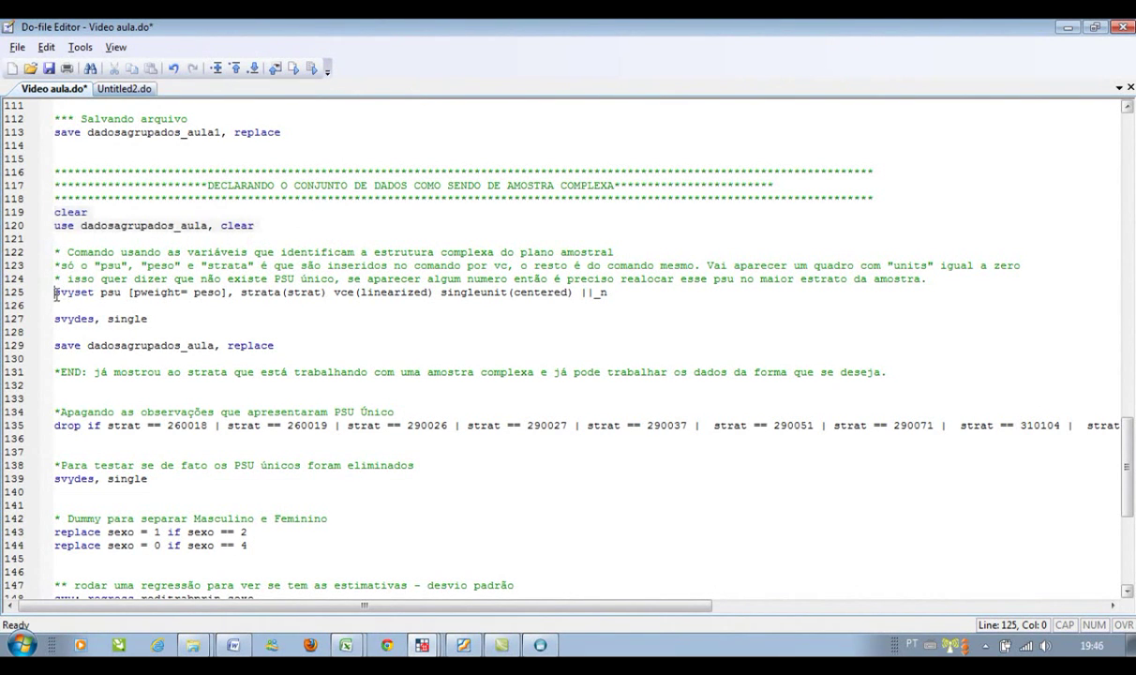
key(shift+Down)
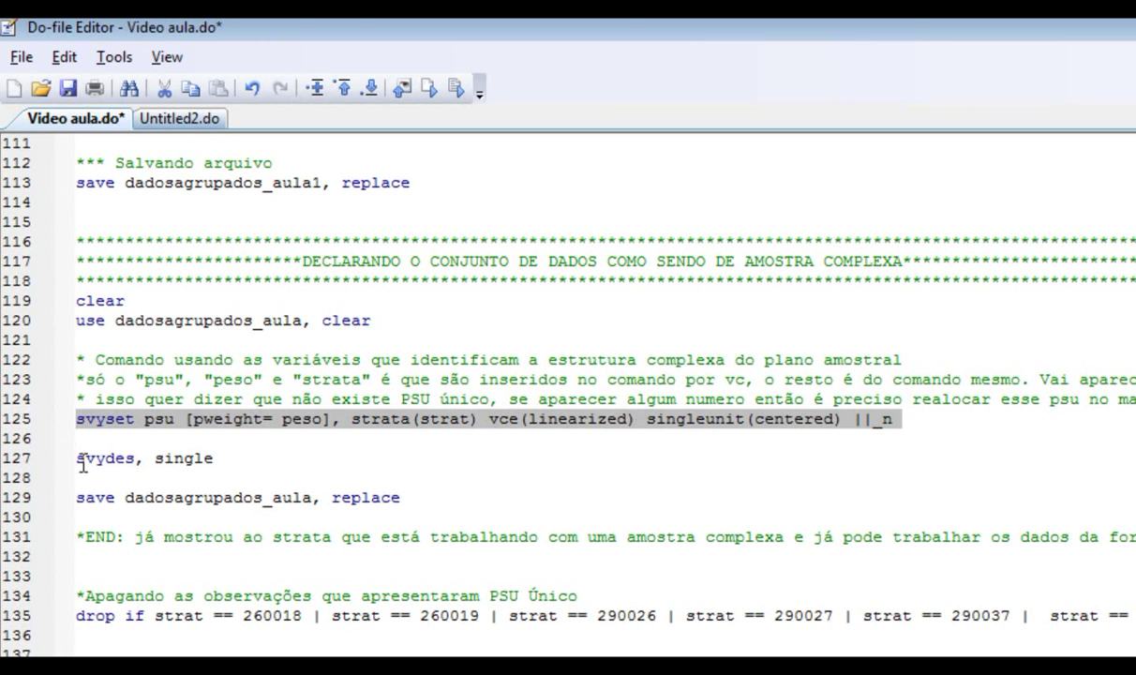
drag(77, 459, 225, 459)
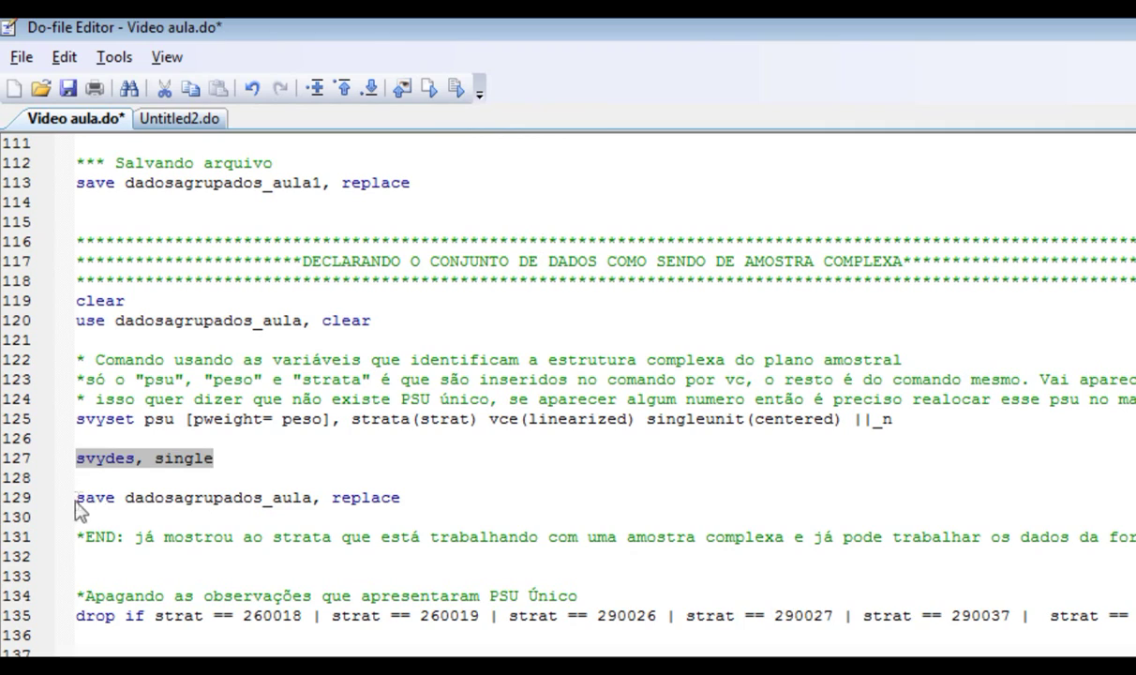
drag(76, 498, 426, 499)
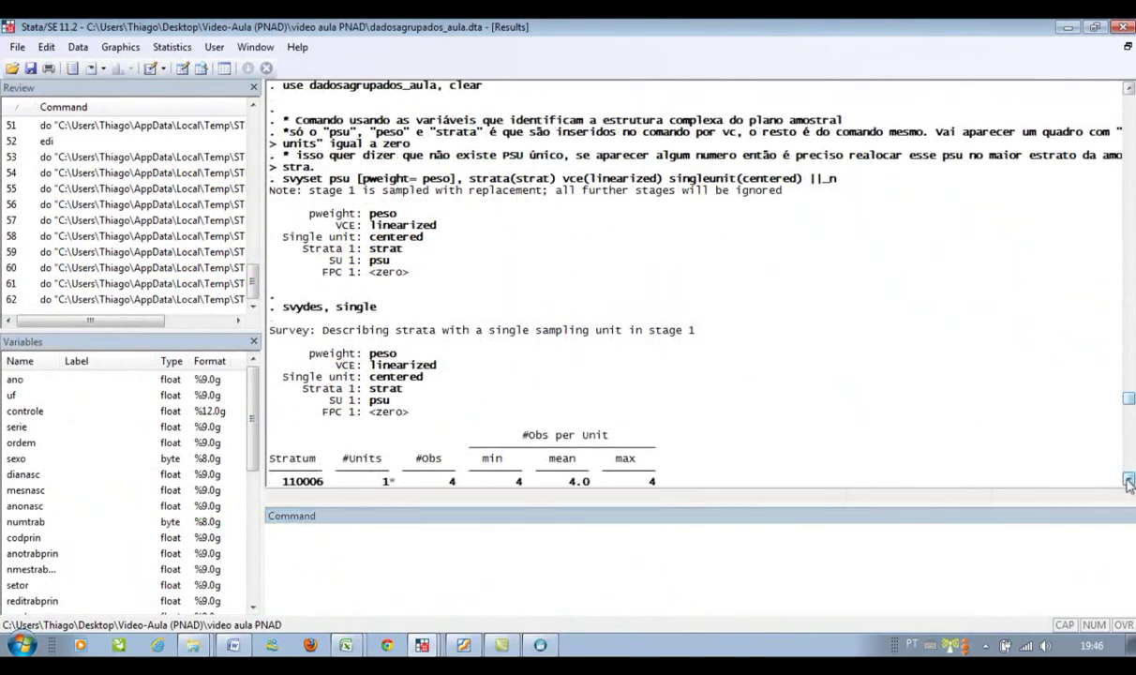
drag(1129, 401, 1129, 469)
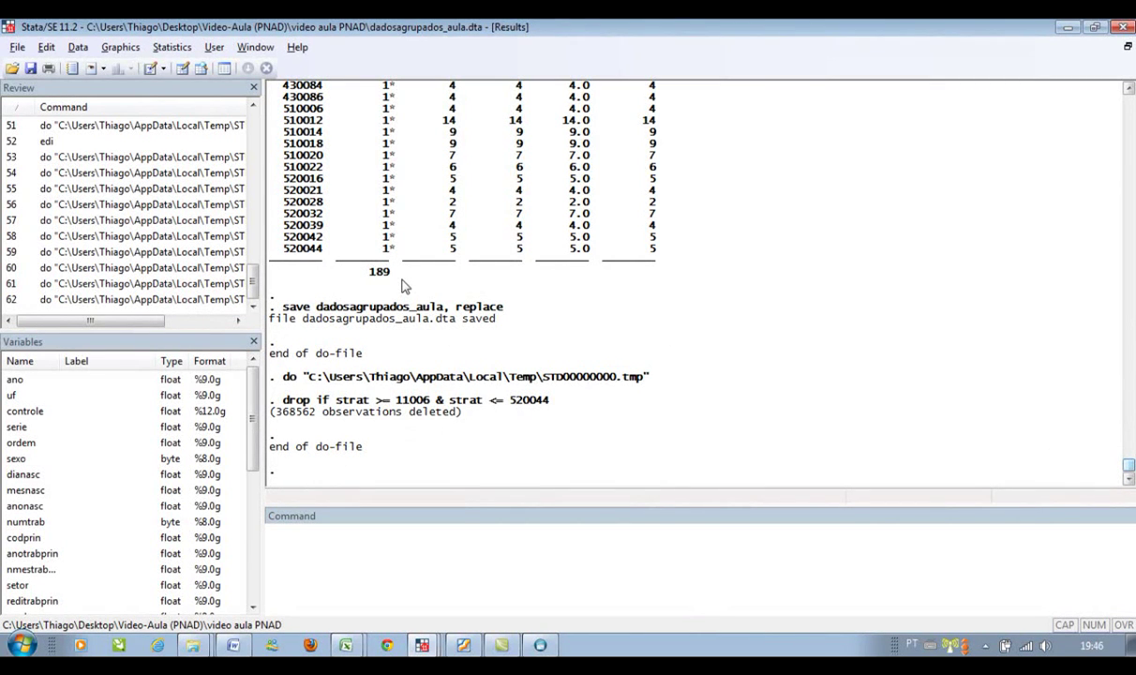
Return to Video aula.do and select the drop if strat line with its comment about deleting observations with a single PSU
key(alt+Tab)
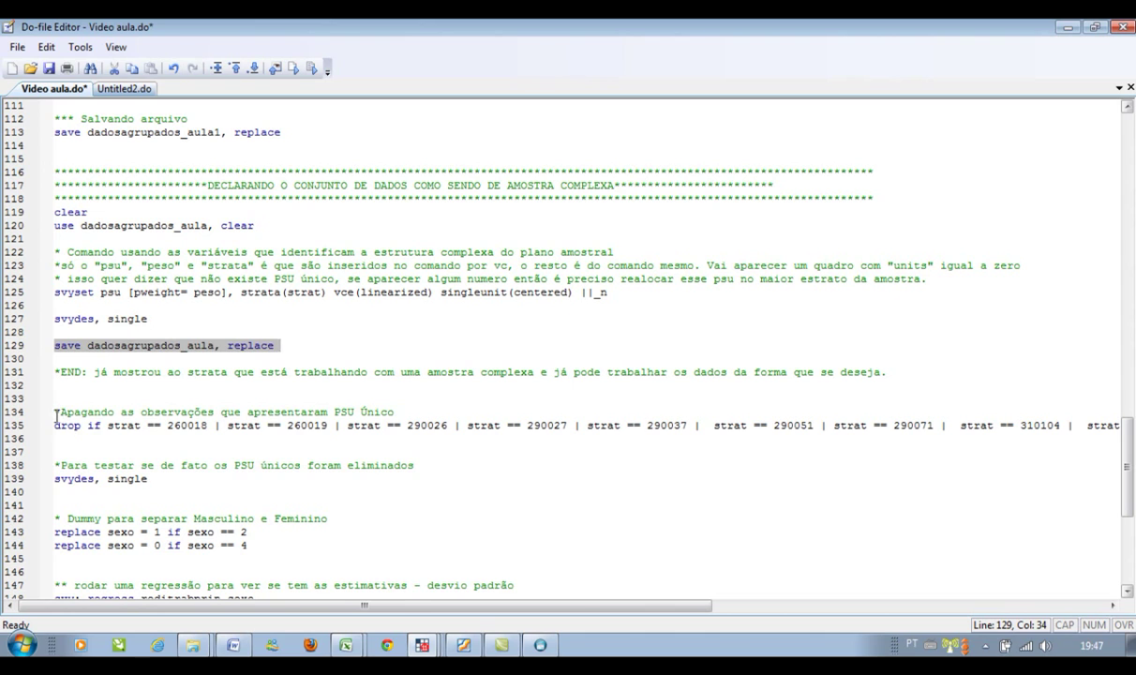
click(55, 412)
drag(55, 412, 57, 438)
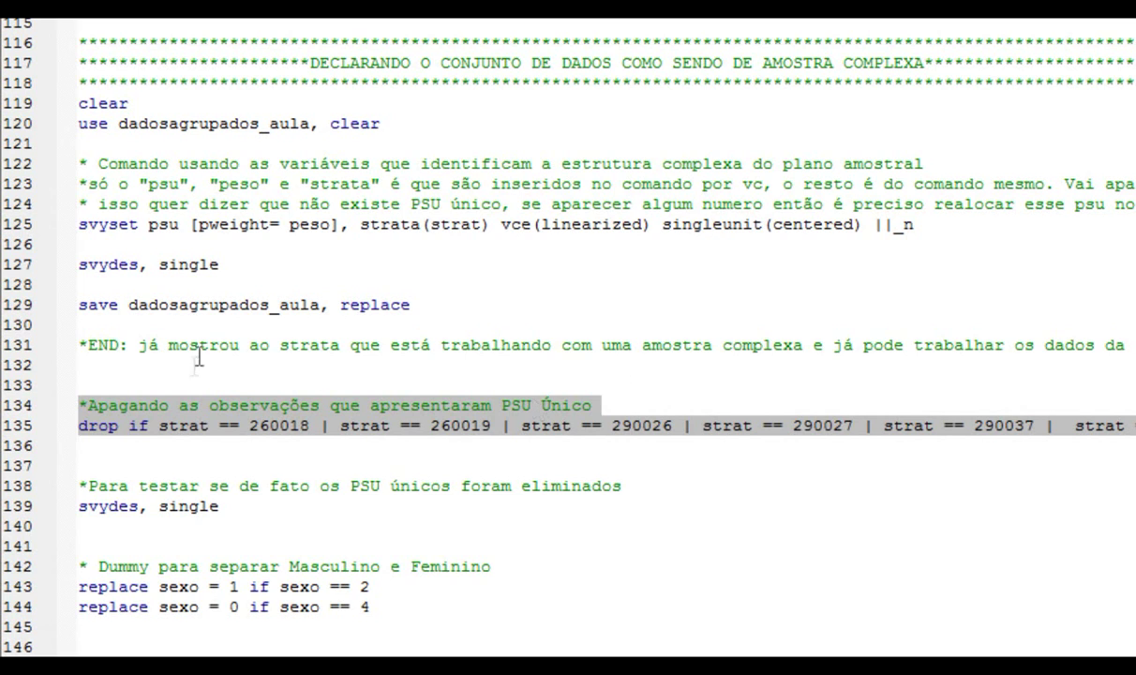
Run svydes, single on line 139 to test whether the single PSUs were eliminated
click(221, 507)
drag(221, 507, 78, 509)
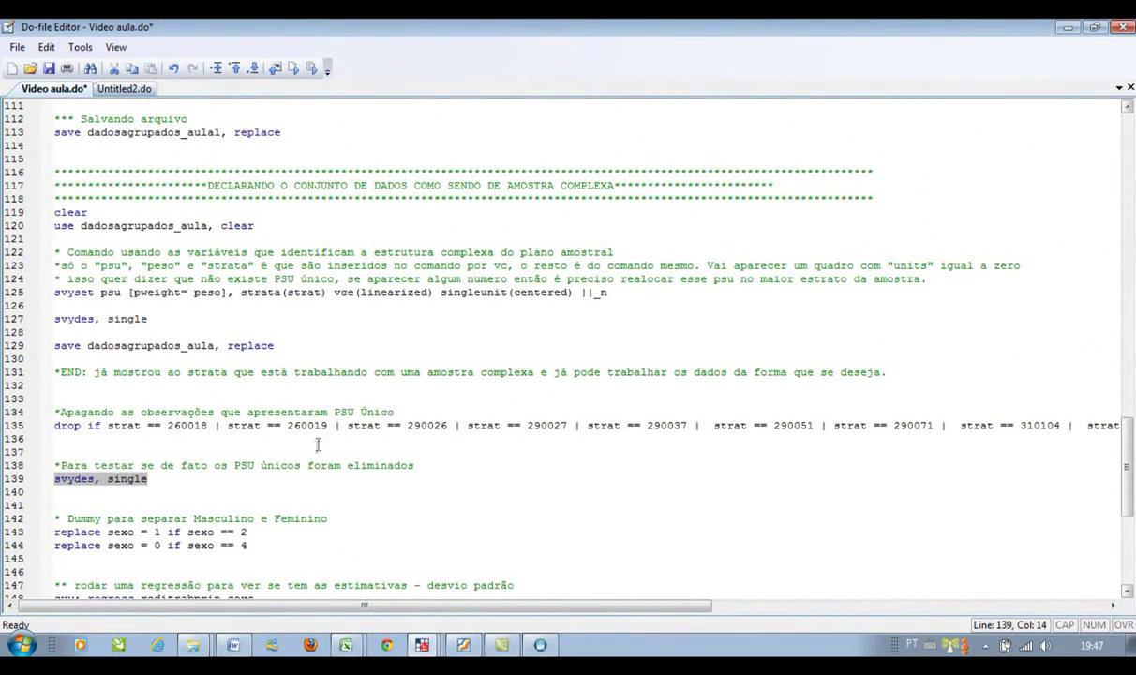
scroll(305, 417, down, 2)
key(ctrl+d)
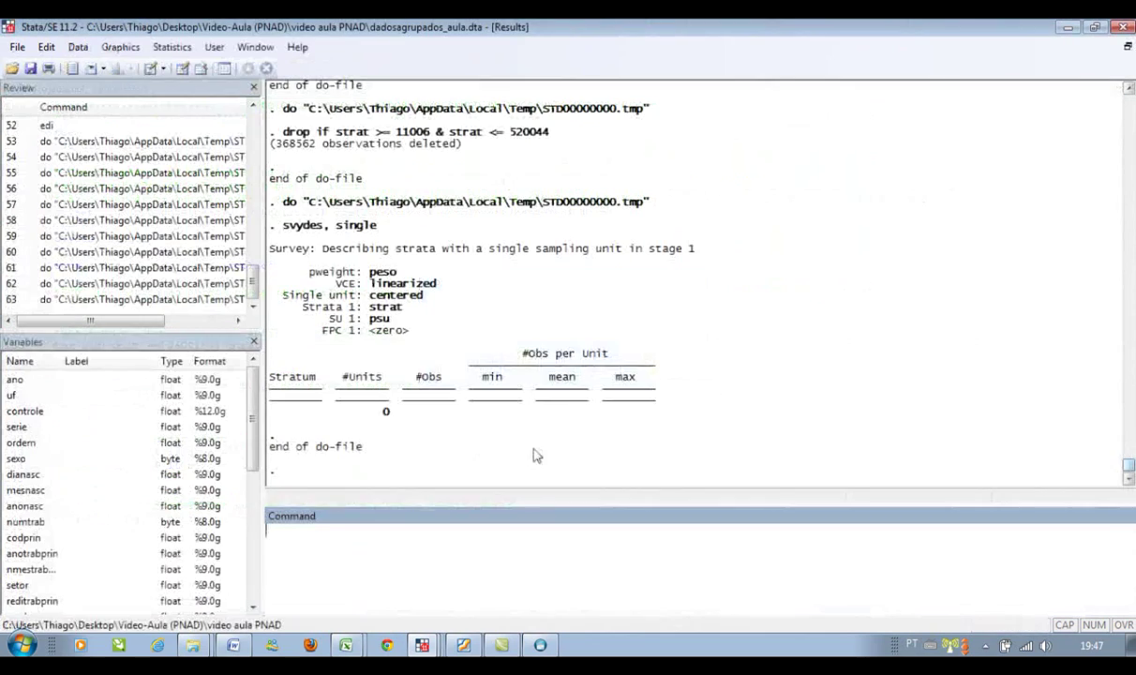
Return to Video aula.do and recode sexo by running the two replace lines, 2 to 1 and 4 to 0
key(alt+Tab)
scroll(348, 452, down, 1)
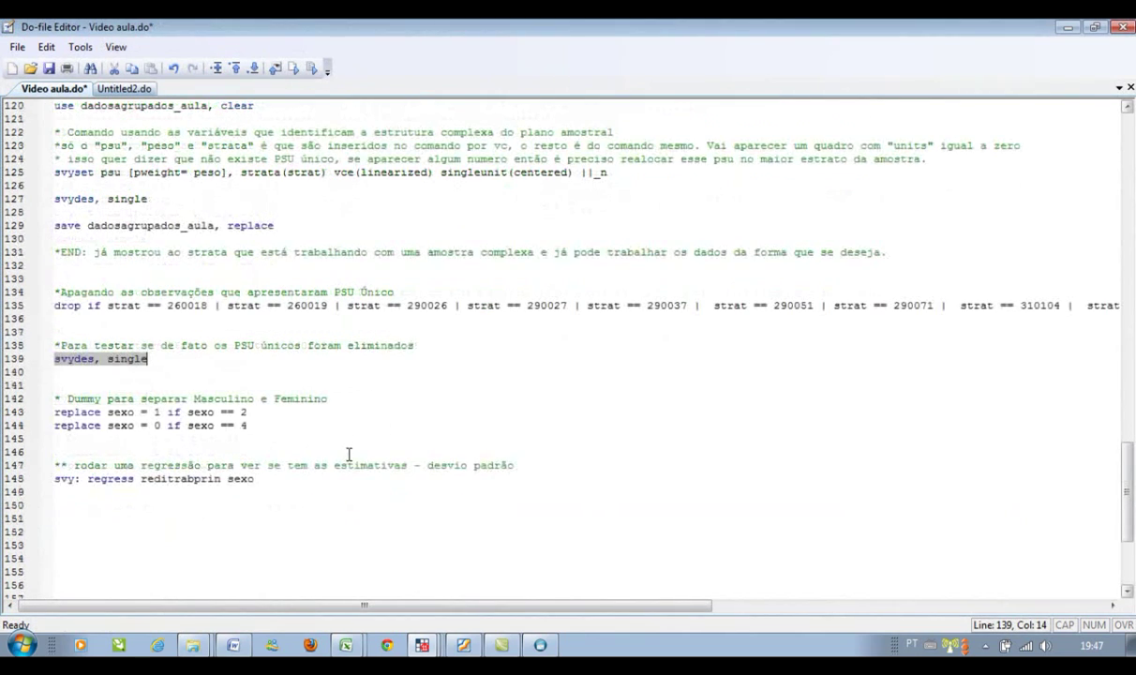
click(56, 415)
drag(56, 415, 269, 425)
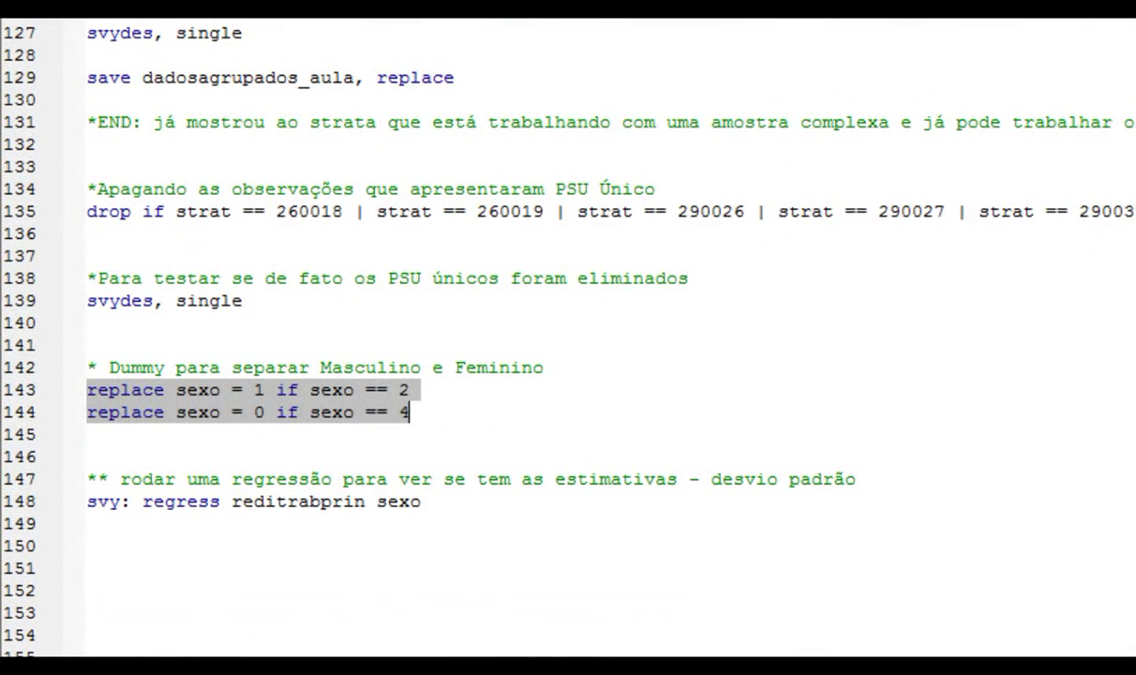
Run the survey regression svy: regress reditrabprin sexo on line 148 and view its estimates
scroll(157, 489, down, 1)
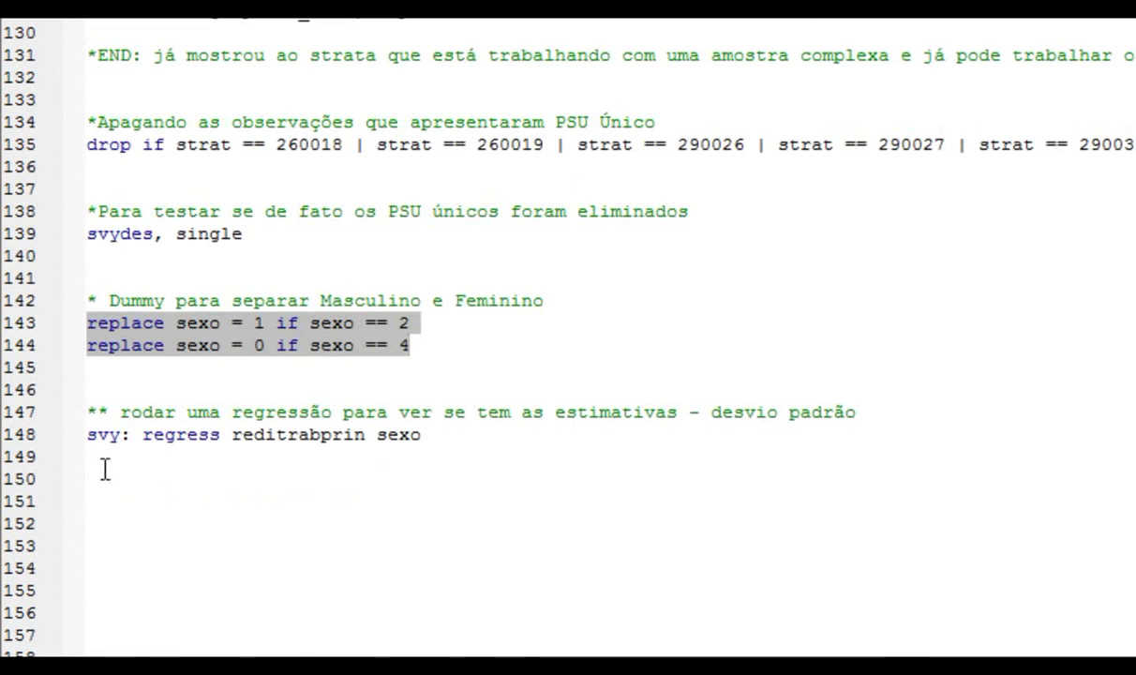
drag(89, 442, 421, 435)
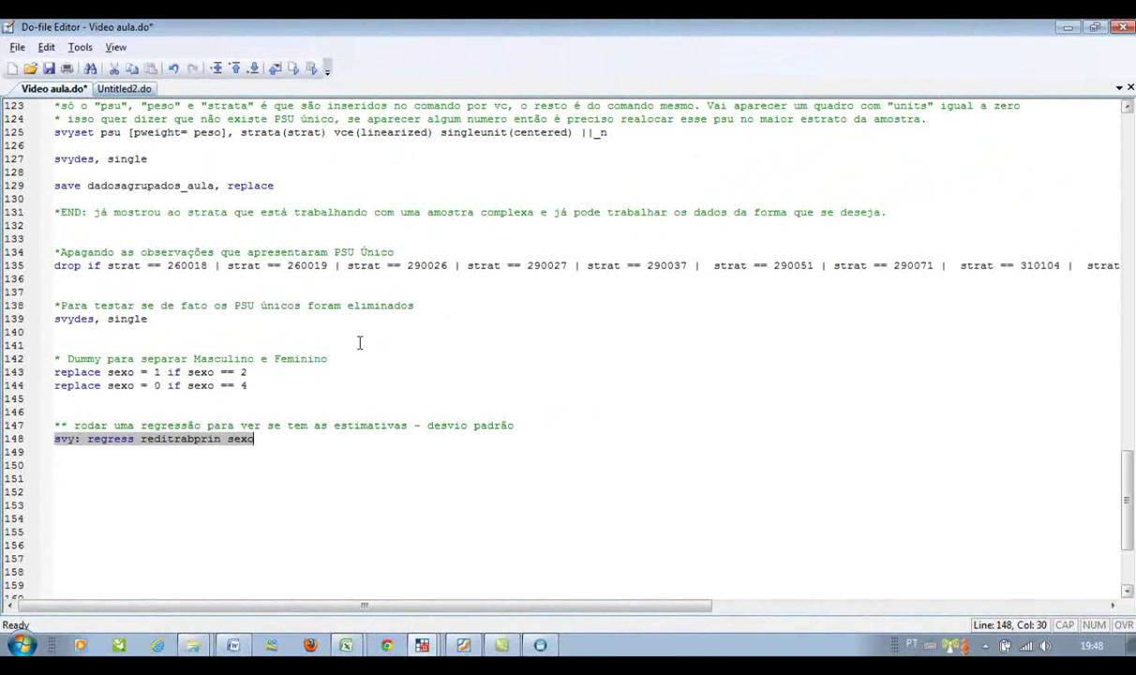
key(ctrl+d)
key(alt+Tab)
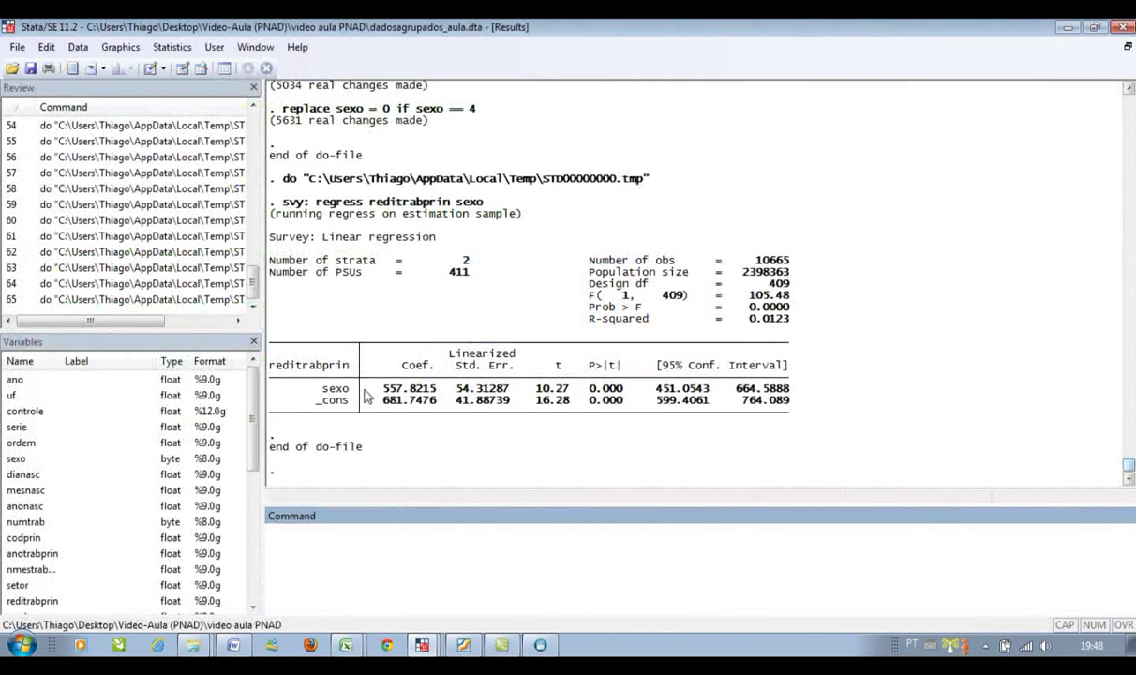